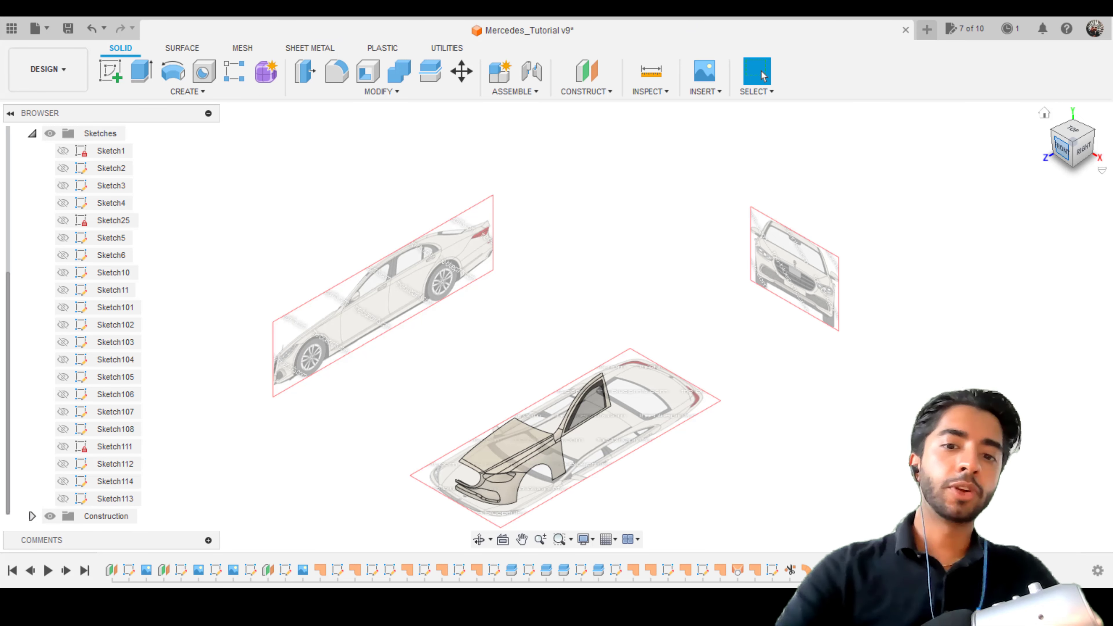
- Examine the modelled front-end surfaces, show the car from the right side, and collapse the Sketches folder
scroll(525, 388, "up", 8)
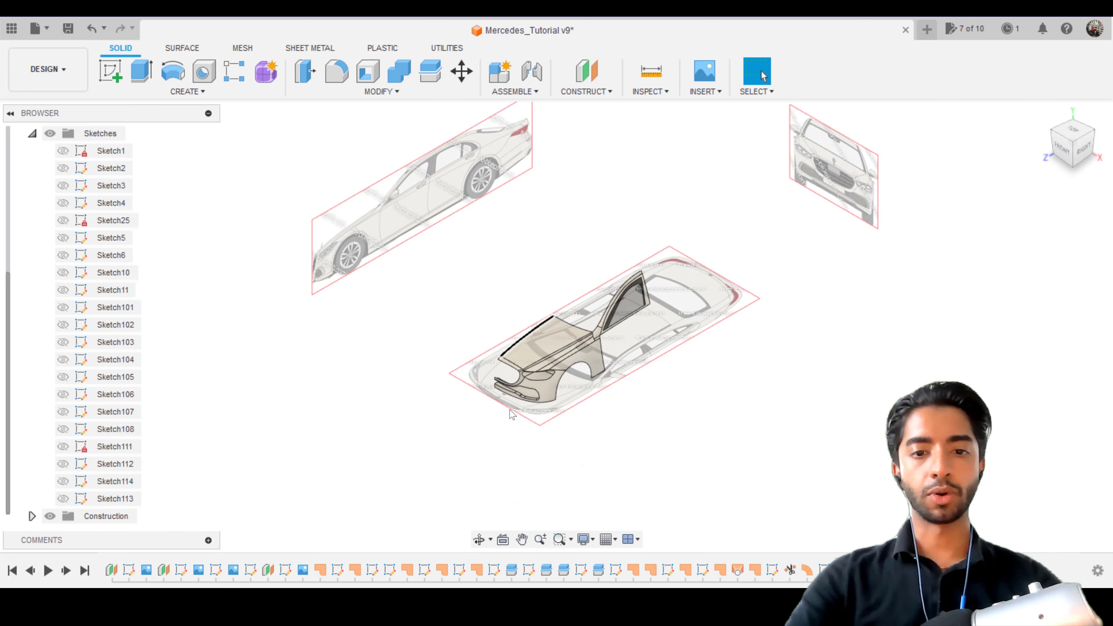
middle_click_drag(526, 388, 531, 359)
scroll(531, 359, "up", 3)
scroll(673, 365, "down", 3)
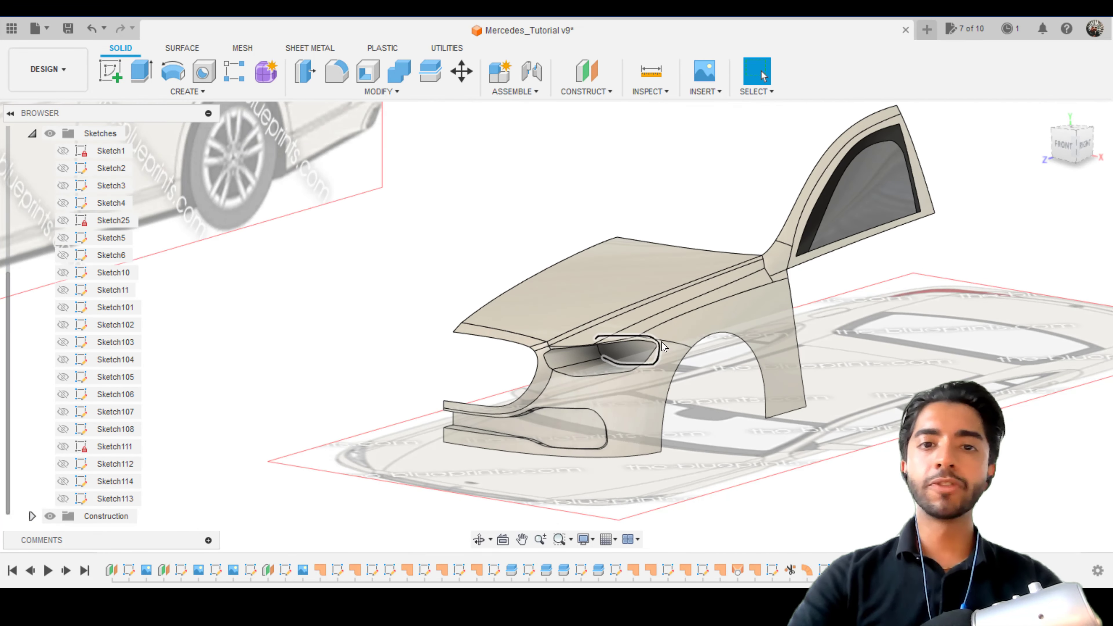
left_click(1083, 149)
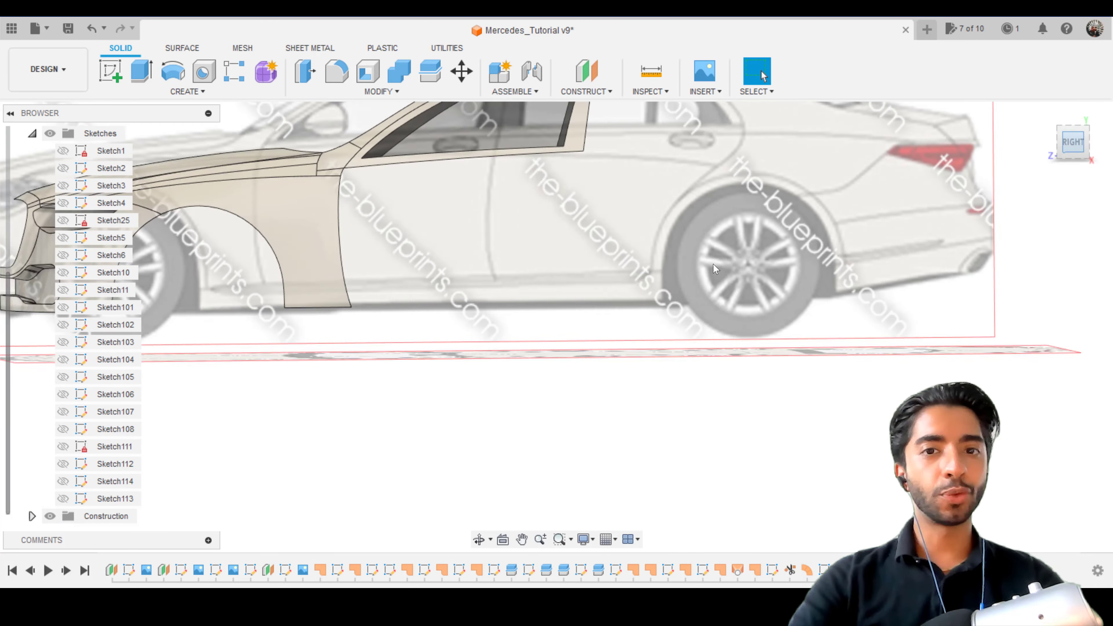
middle_click_drag(565, 281, 651, 378)
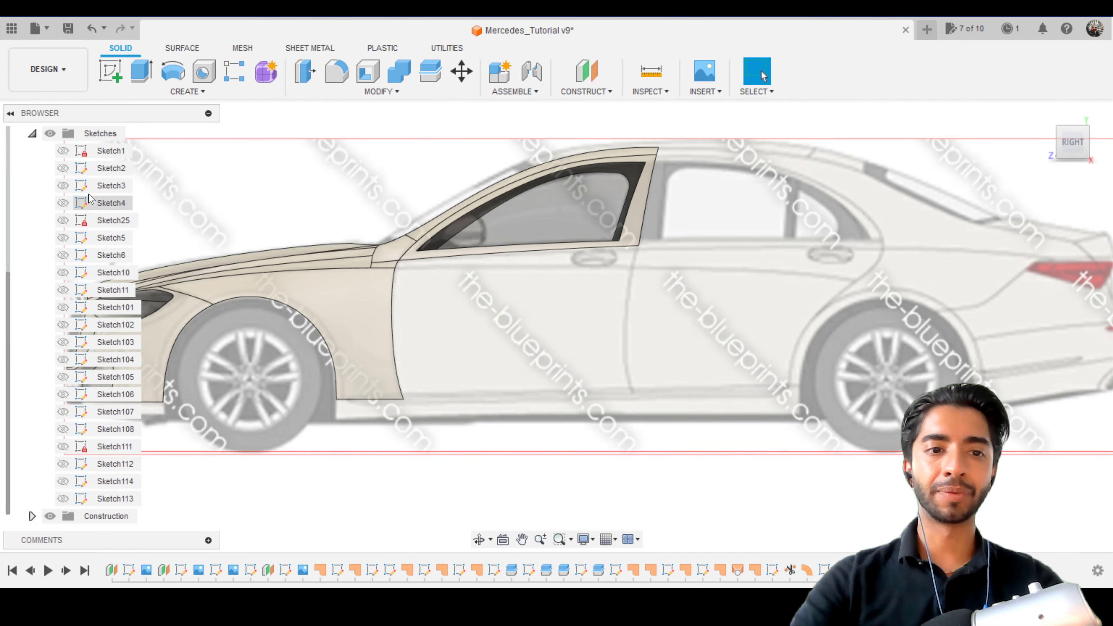
left_click(32, 133)
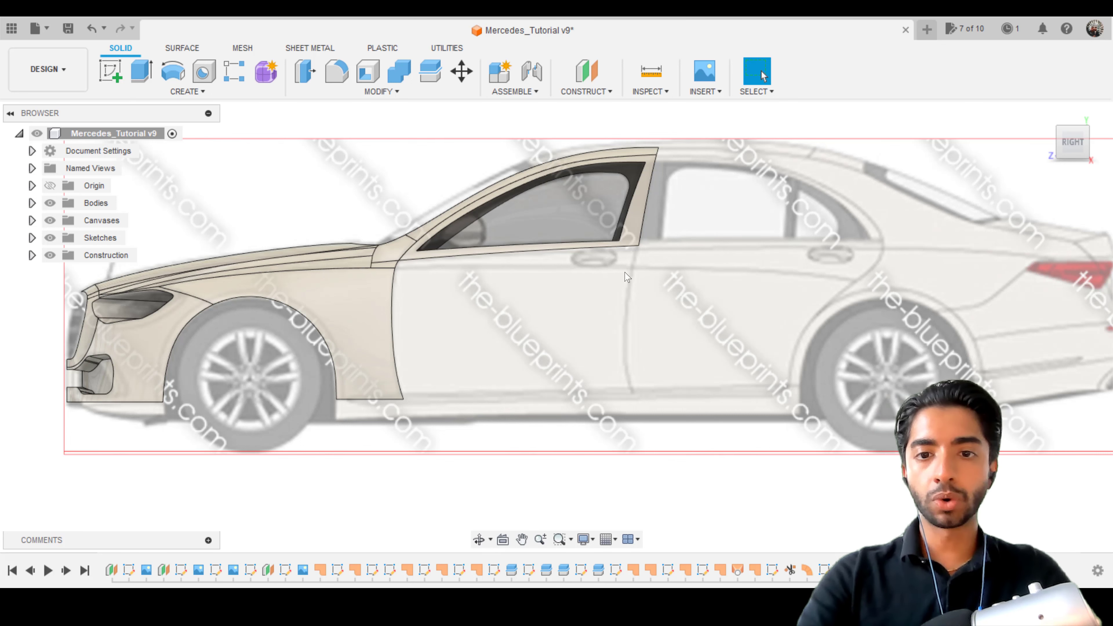
middle_click_drag(731, 262, 703, 303)
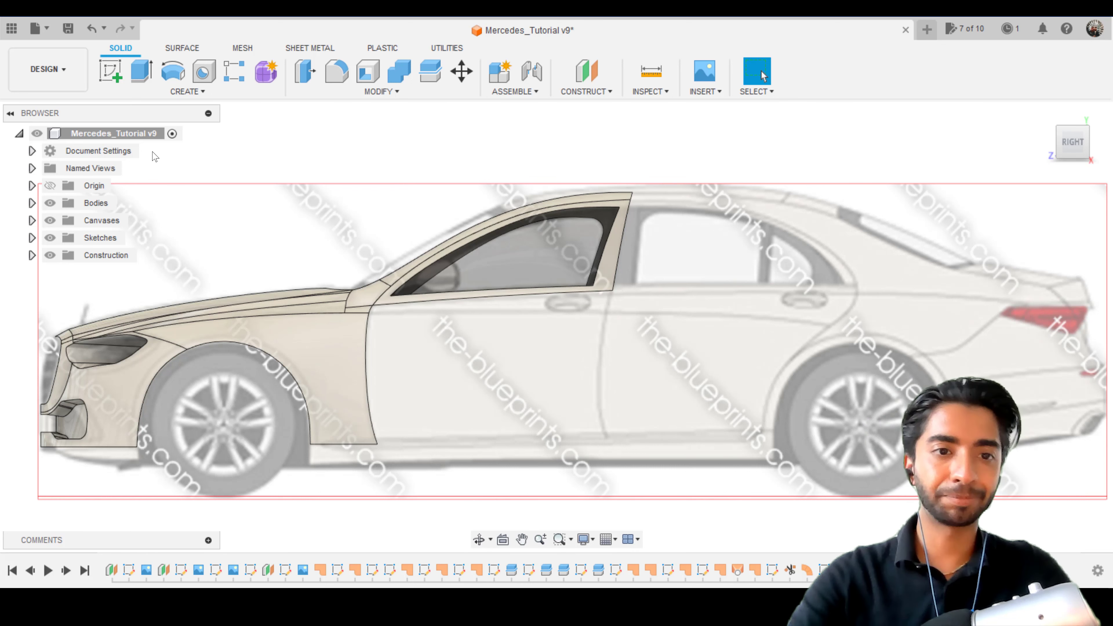
- Start a new sketch on the car's side-view plane and bring up the sketch tools
left_click(111, 70)
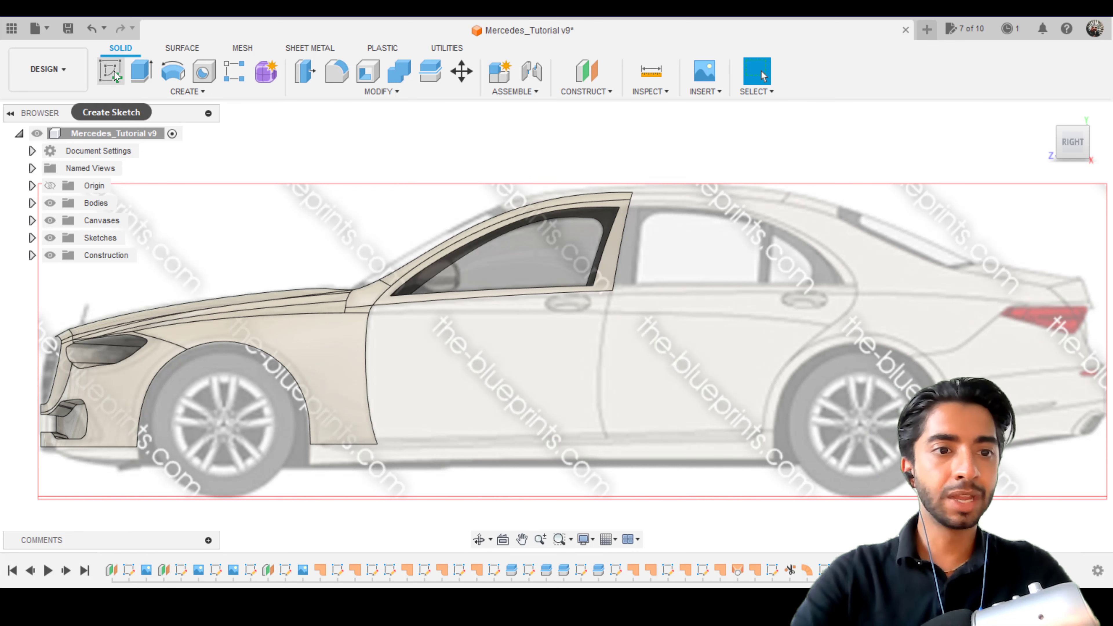
left_click(462, 386)
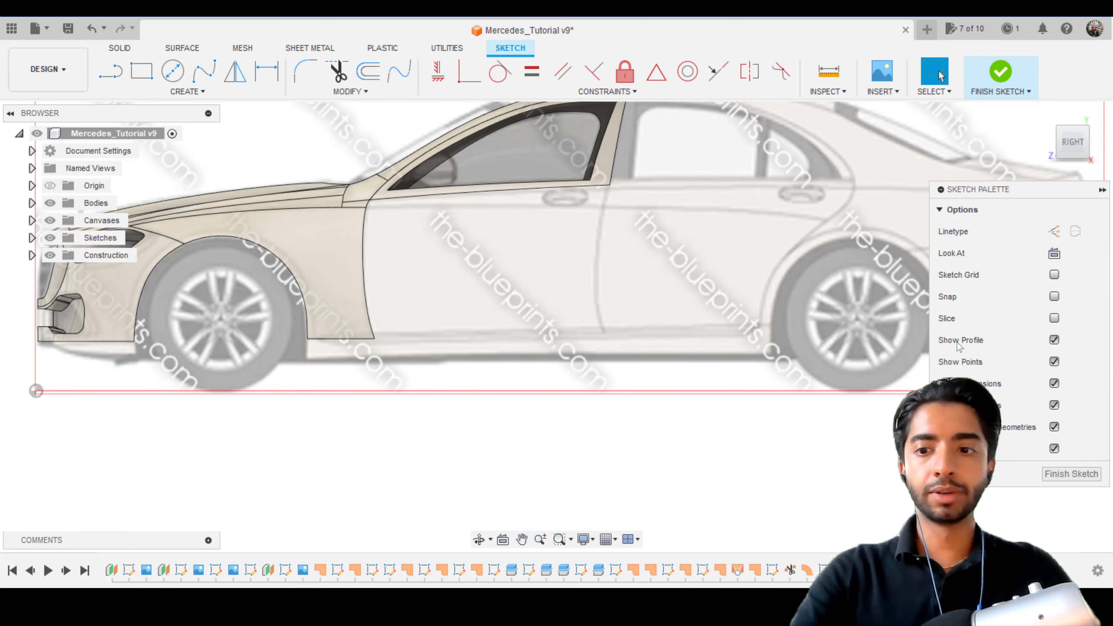
left_click(197, 52)
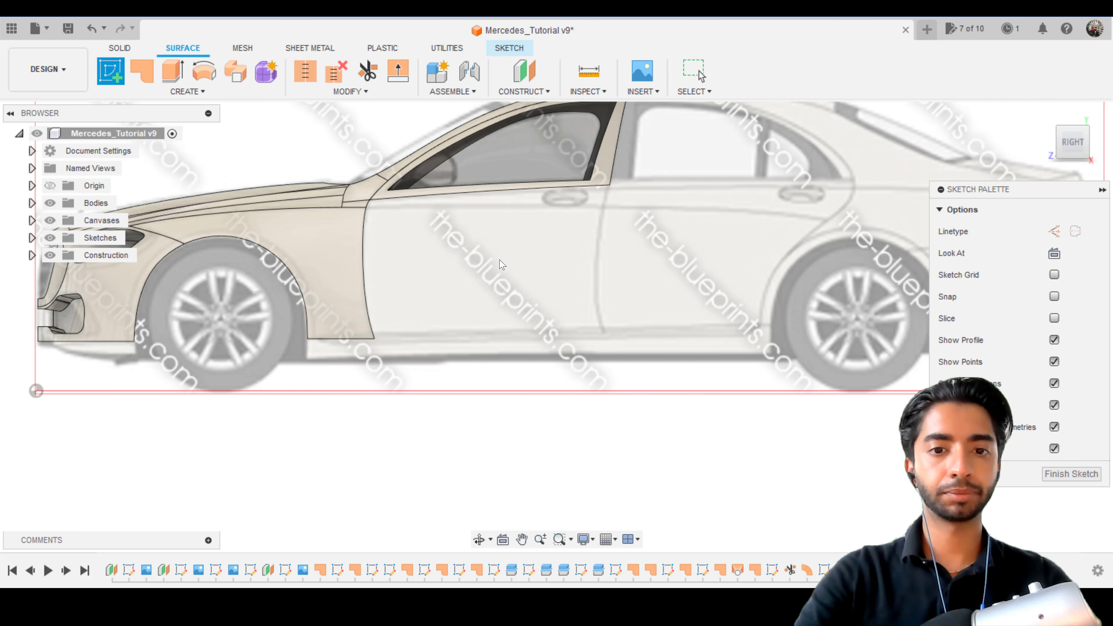
scroll(538, 276, "down", 4)
scroll(504, 276, "up", 4)
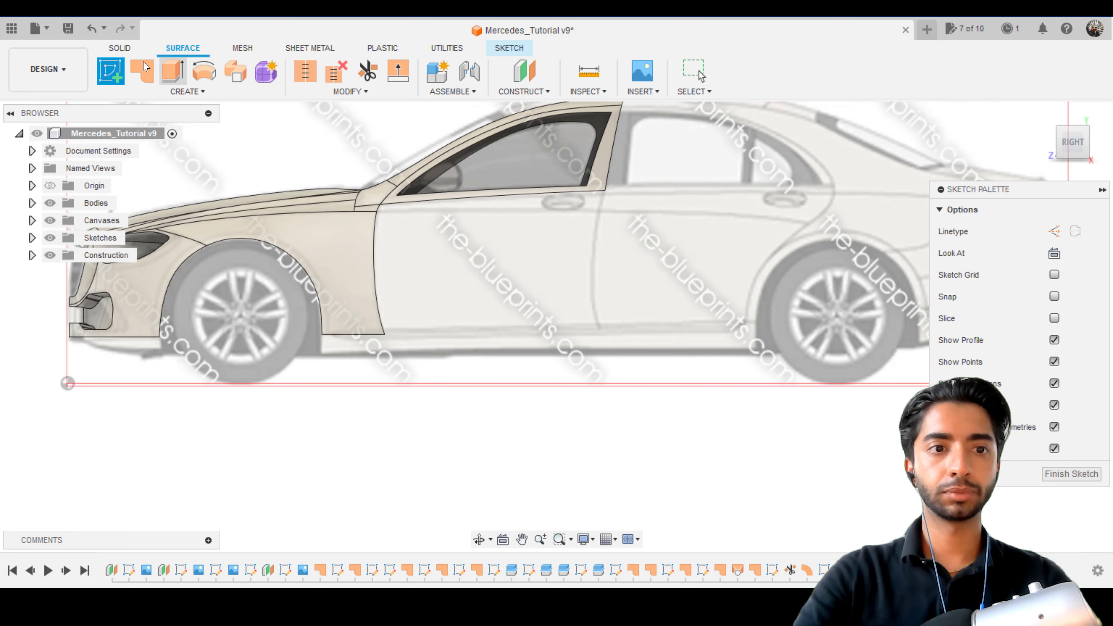
left_click(120, 49)
left_click(510, 48)
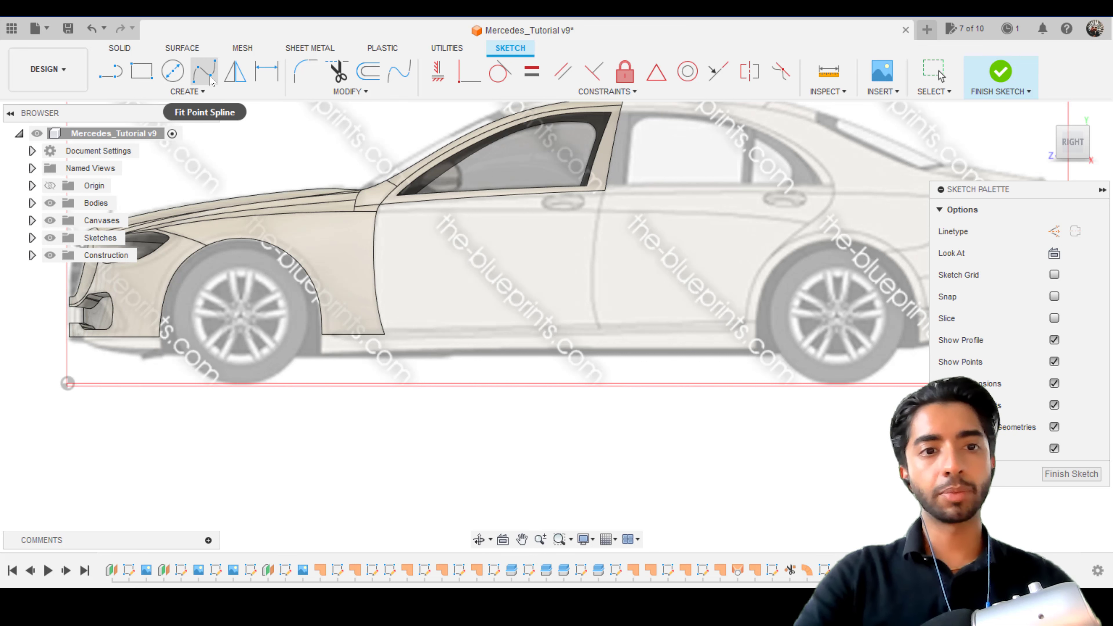
- Draw a two-point fit point spline from the front fender's upper rear corner to just above the rear wheel
left_click(204, 70)
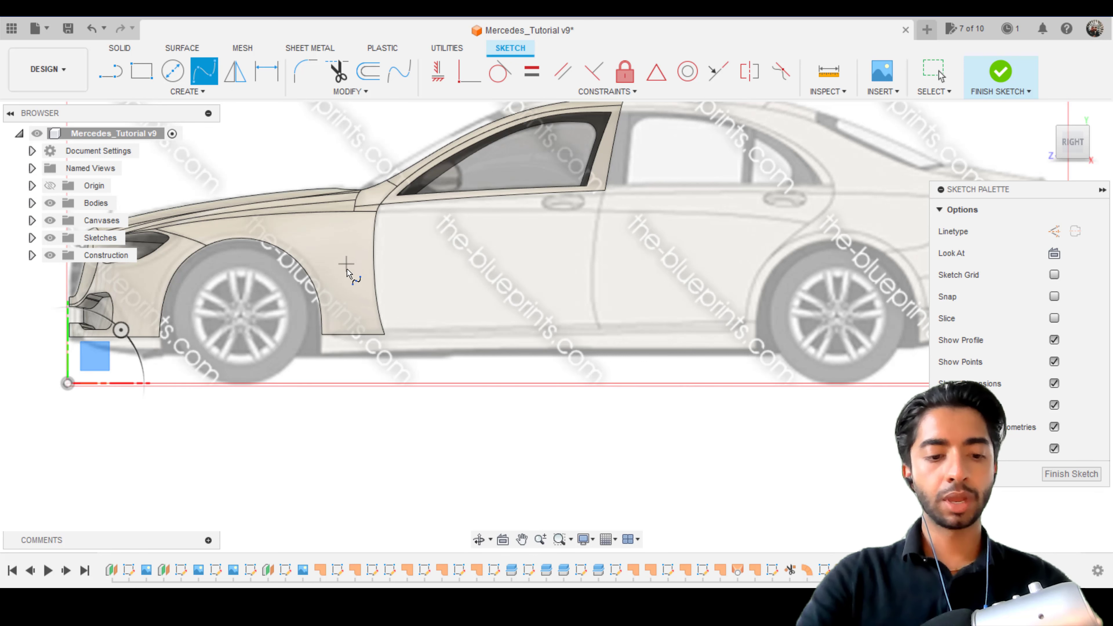
scroll(399, 245, "down", 2)
middle_click_drag(350, 256, 228, 288)
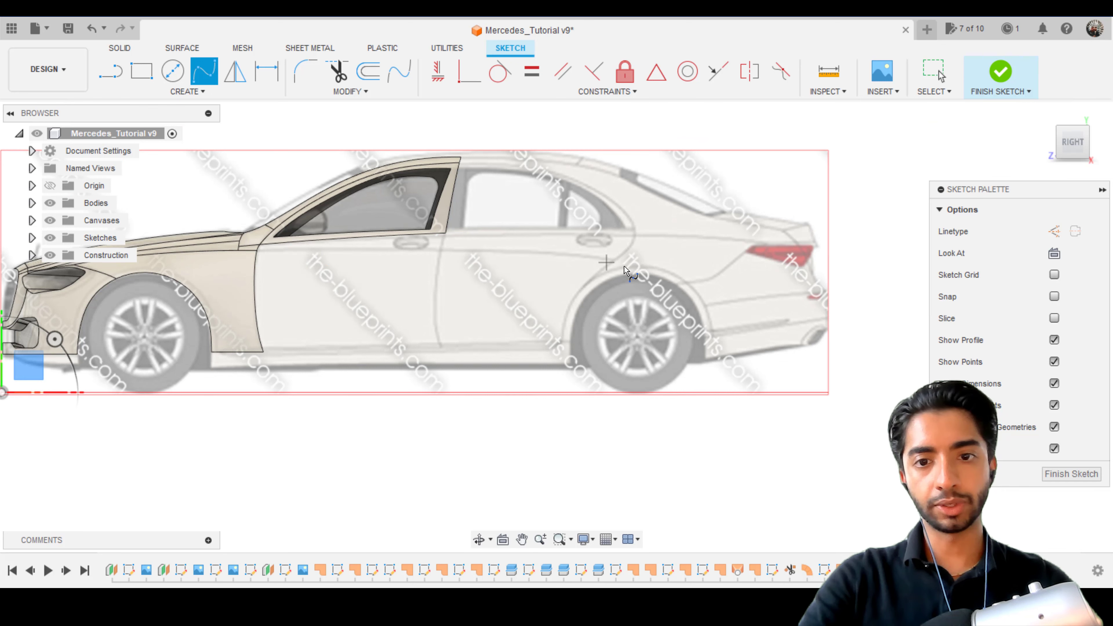
scroll(228, 290, "up", 4)
scroll(227, 292, "up", 5)
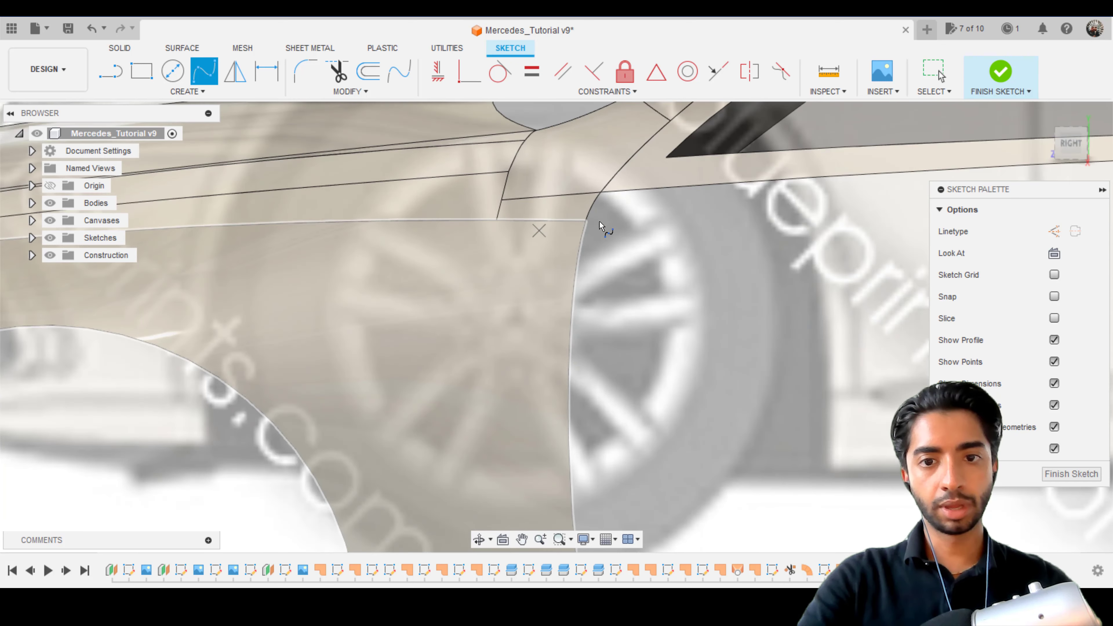
scroll(587, 228, "down", 3)
scroll(589, 222, "down", 6)
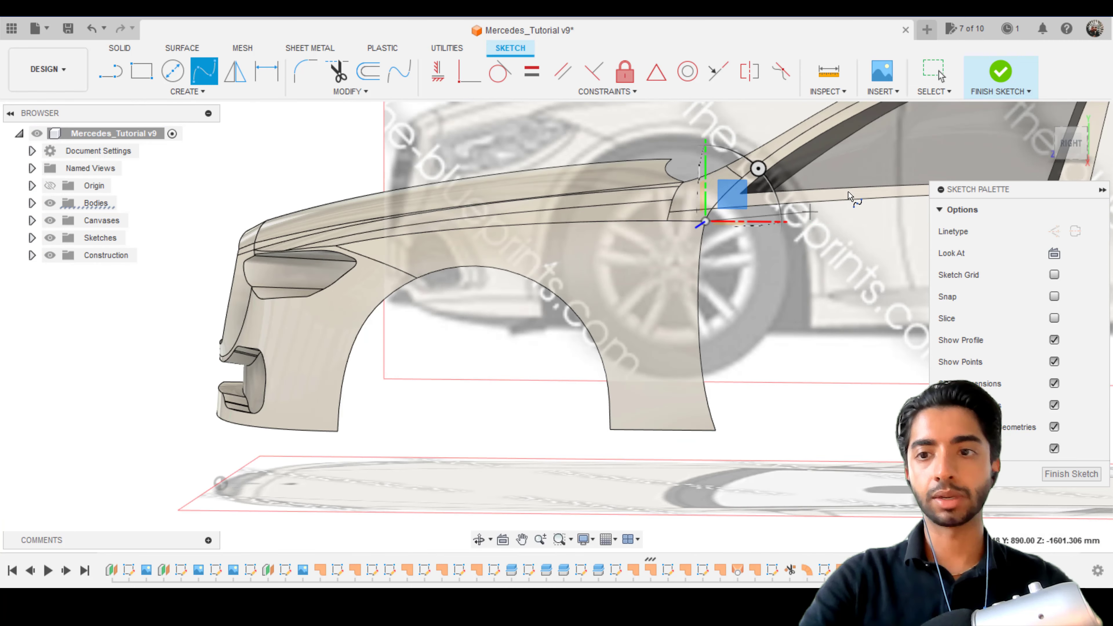
left_click(1070, 144)
middle_click_drag(717, 215, 146, 237)
middle_click_drag(593, 254, 253, 256)
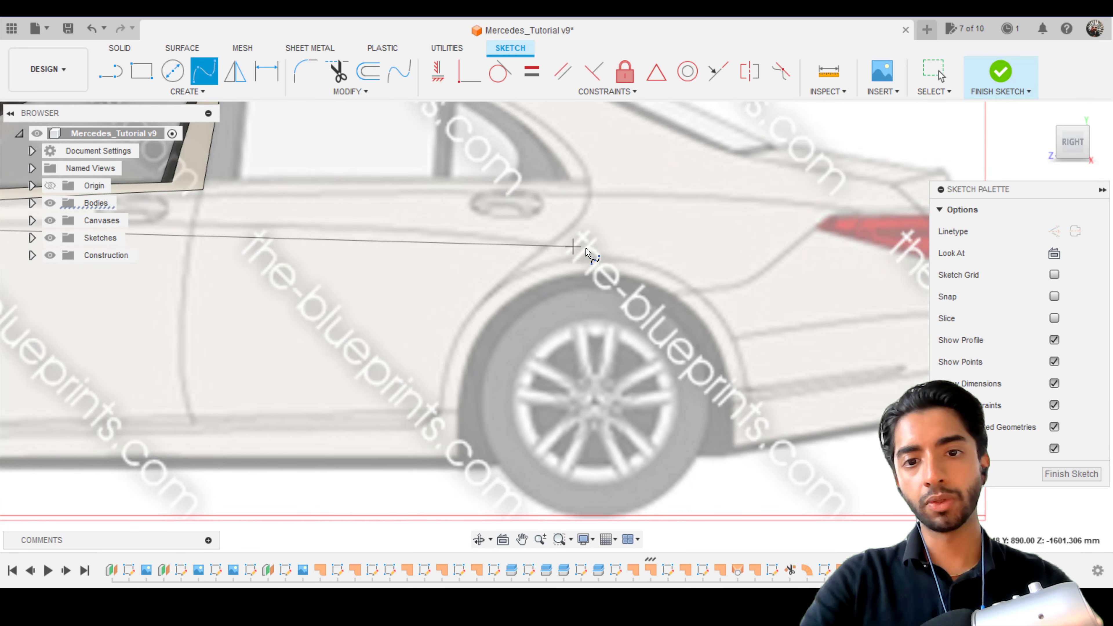
double_click(635, 275)
scroll(460, 209, "down", 3)
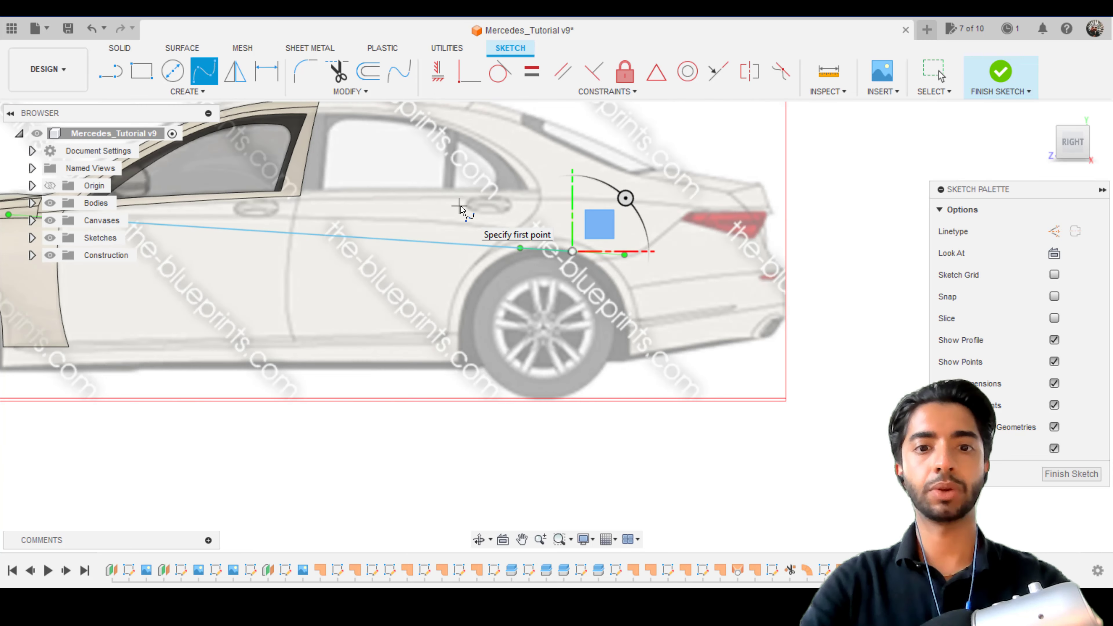
scroll(438, 213, "down", 4)
key("Escape")
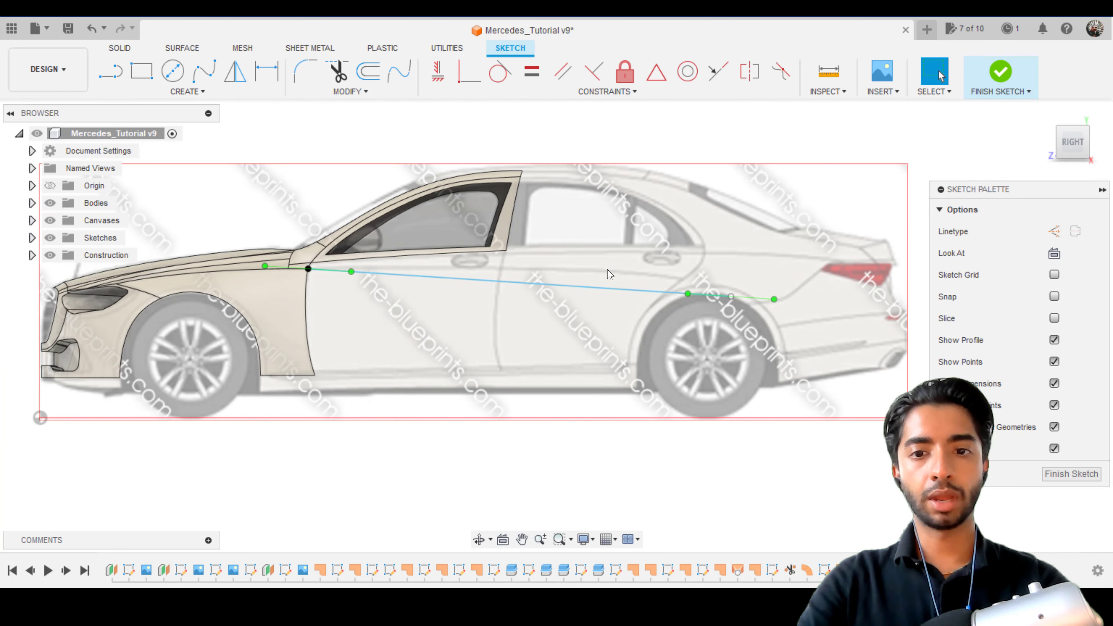
- Move the spline's rear end point 90 mm outward in Z, matching the body edge in the top-view blueprint
left_click(730, 297)
left_click(1072, 117)
middle_click_drag(598, 296, 411, 177)
scroll(411, 177, "up", 1)
key("m")
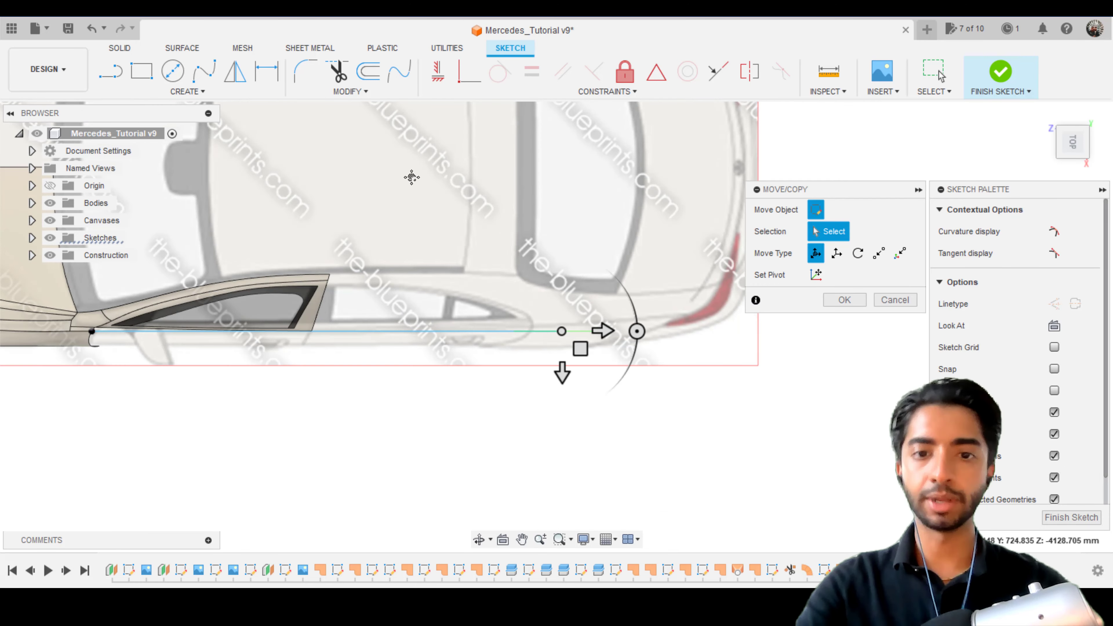
middle_click_drag(663, 426, 567, 331)
scroll(566, 330, "up", 3)
middle_click_drag(347, 181, 509, 259)
scroll(509, 263, "up", 2)
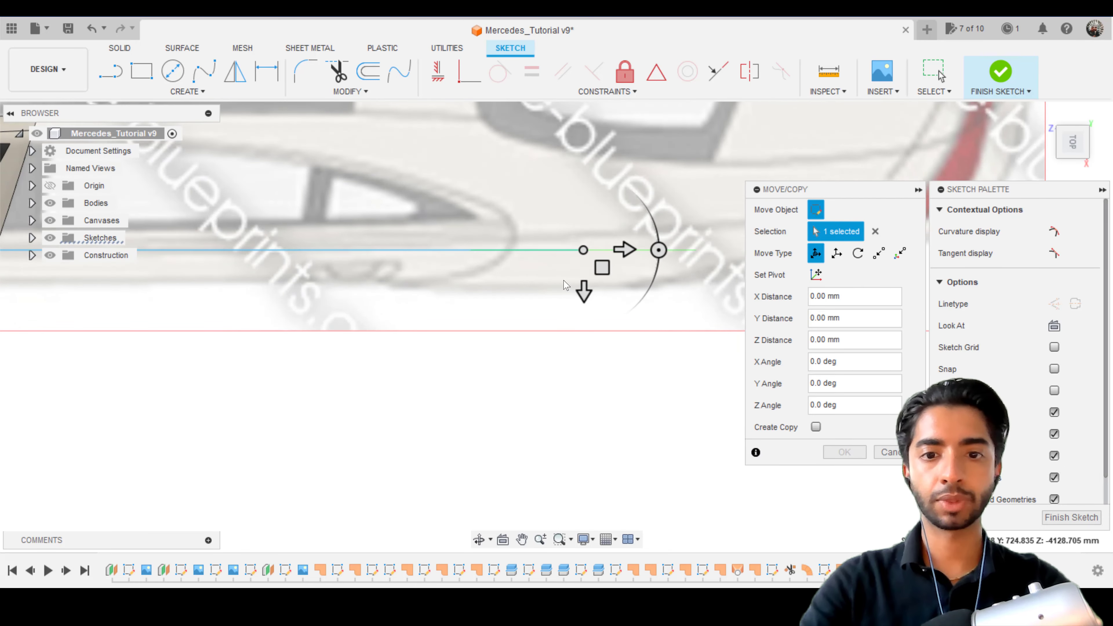
mouse_move(584, 291)
left_mouse_down()
mouse_move(582, 331)
mouse_move(583, 292)
left_mouse_up()
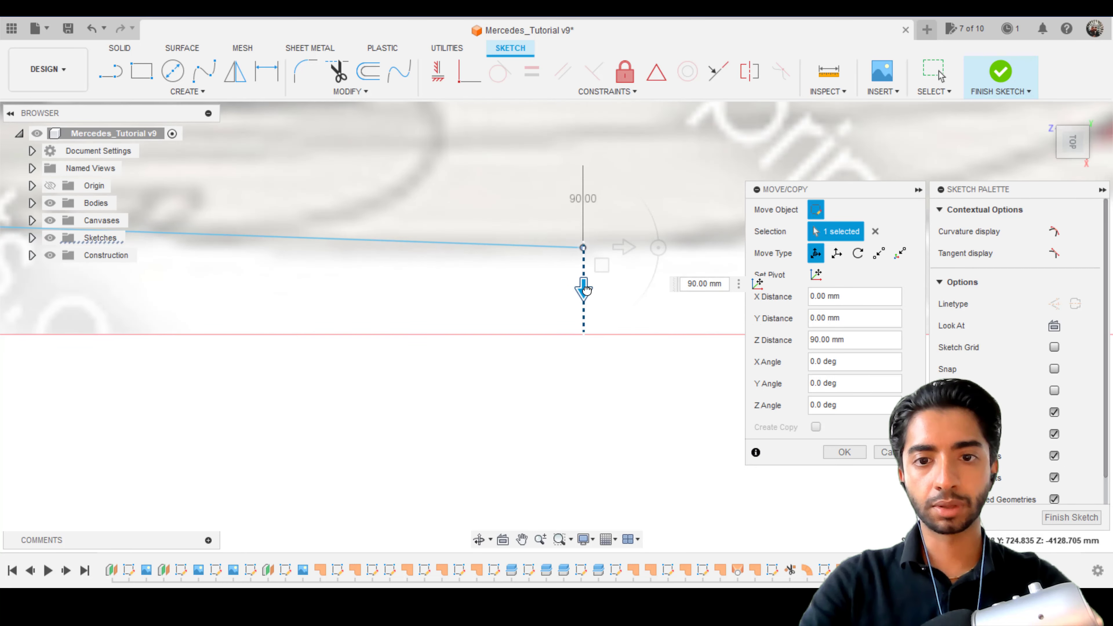
left_click(840, 451)
- Move the rear end point's forward tangent handle 174.164 mm in X and 40.538 mm in Y, arching the spline over the wheel
left_click(1072, 168)
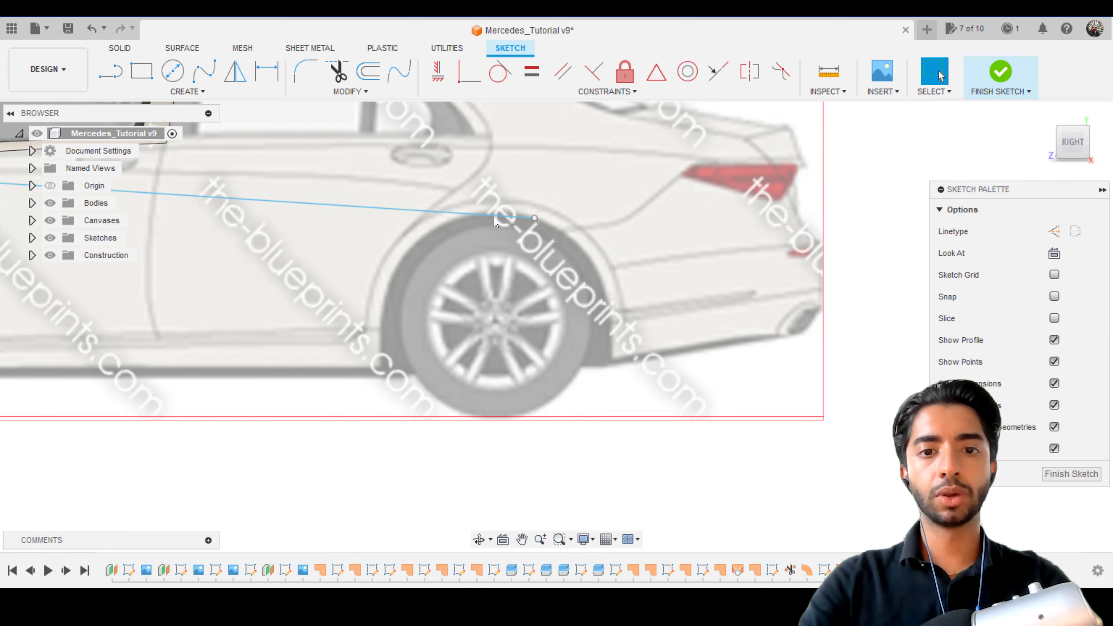
left_click(465, 214)
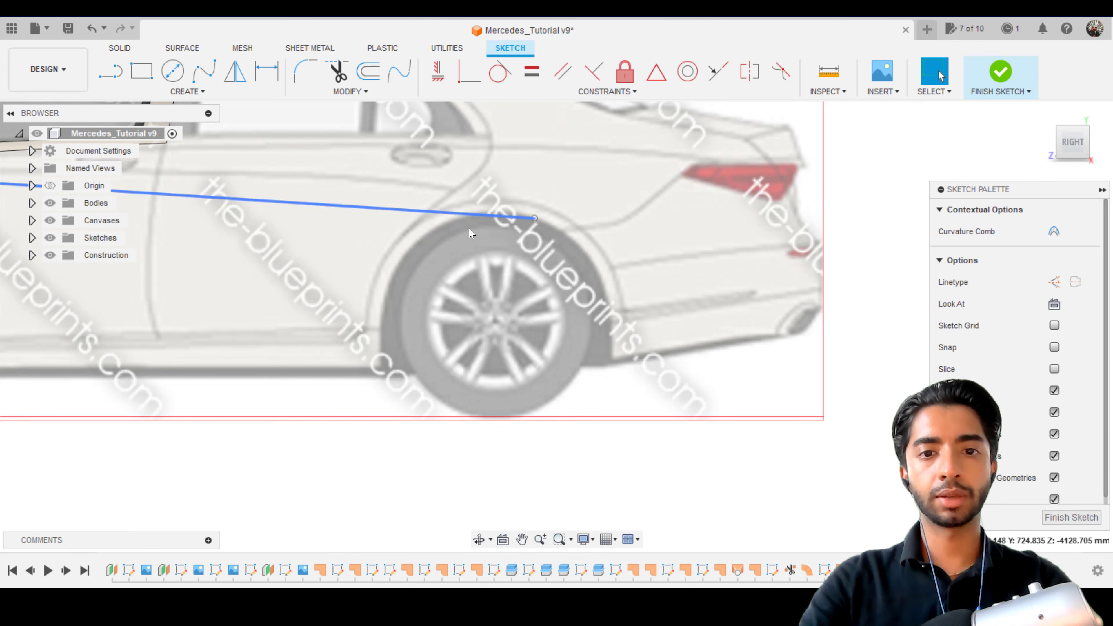
left_click(465, 213)
scroll(456, 282, "down", 3)
scroll(532, 278, "up", 5)
scroll(532, 279, "up", 2)
key("m")
middle_click_drag(657, 267, 545, 241)
left_click_drag(545, 242, 629, 223)
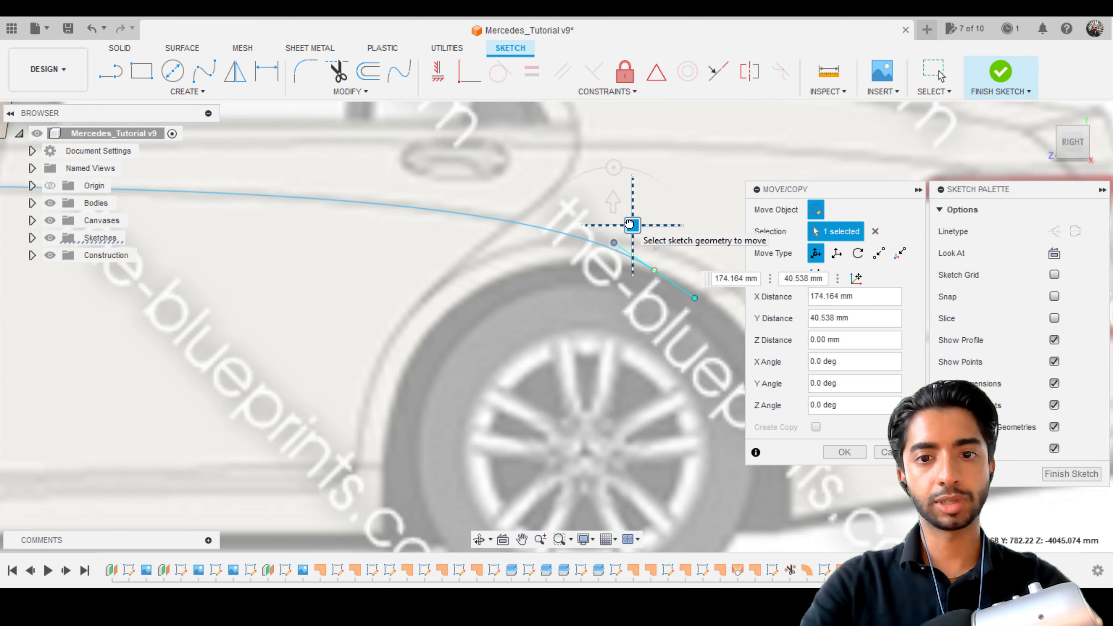
scroll(614, 230, "down", 5)
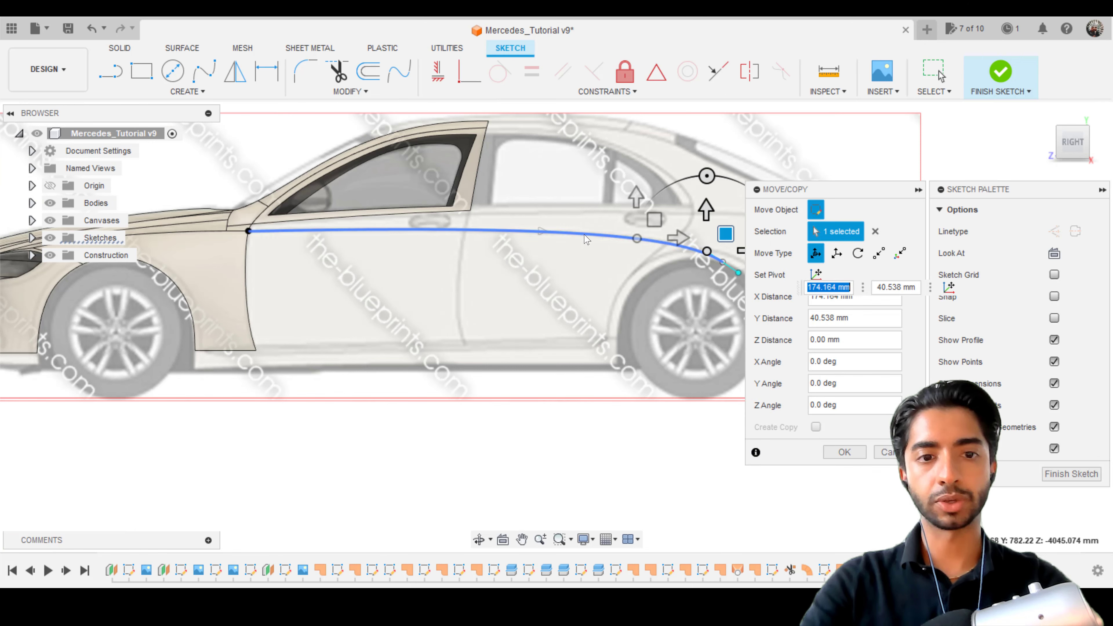
key("Return")
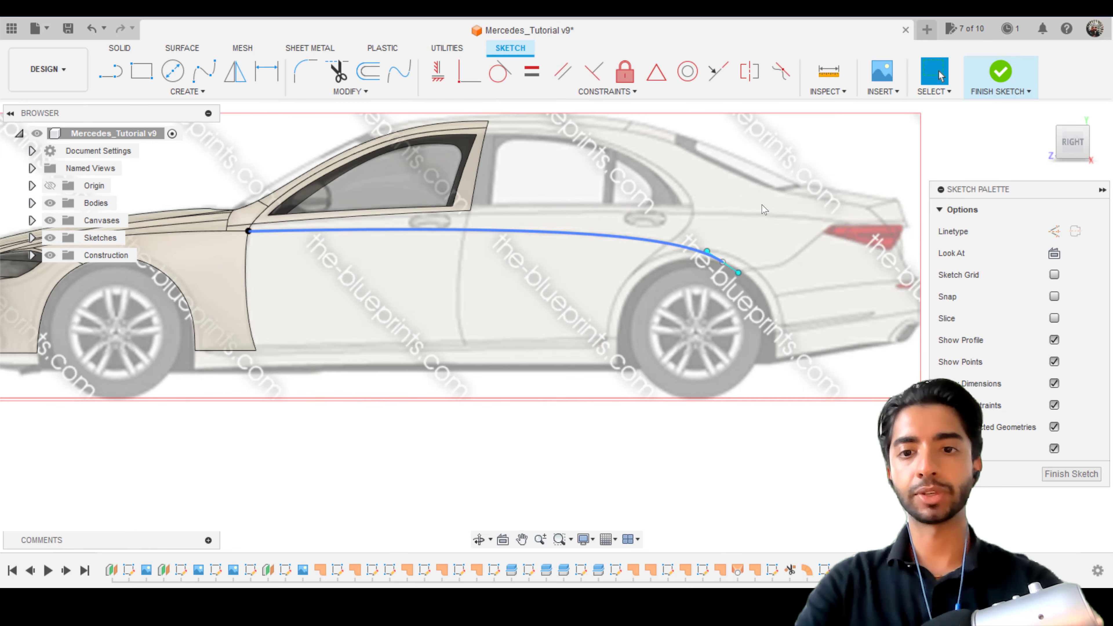
- Move the same tangent handle slightly outward in the top view so the spline follows the body's side edge
left_click(1076, 129)
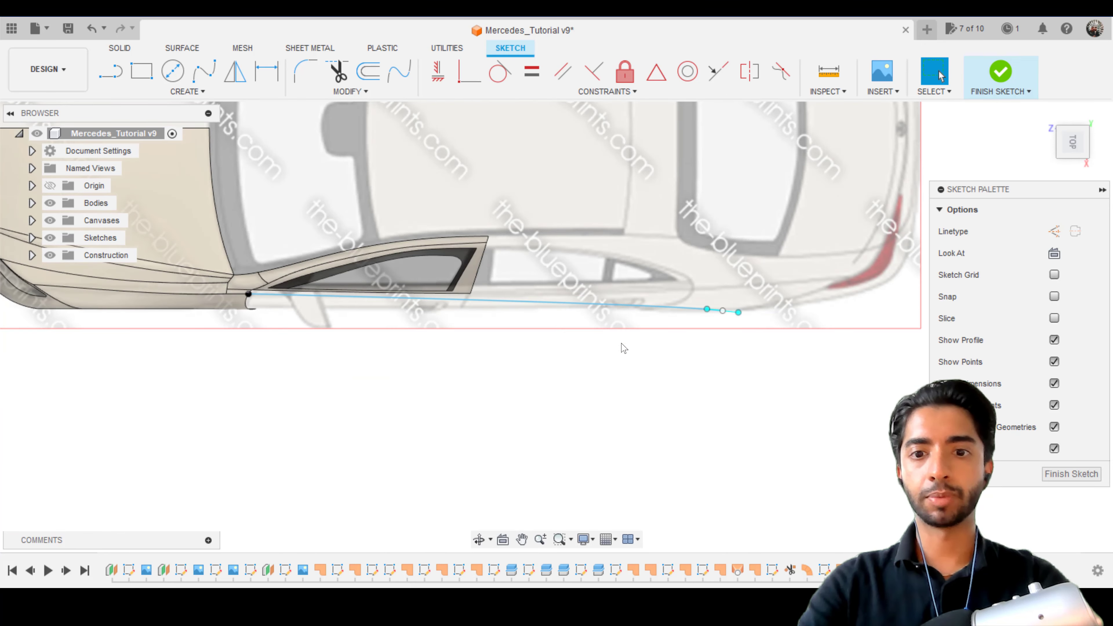
scroll(670, 333, "up", 6)
middle_click_drag(732, 252, 566, 216)
scroll(567, 220, "up", 3)
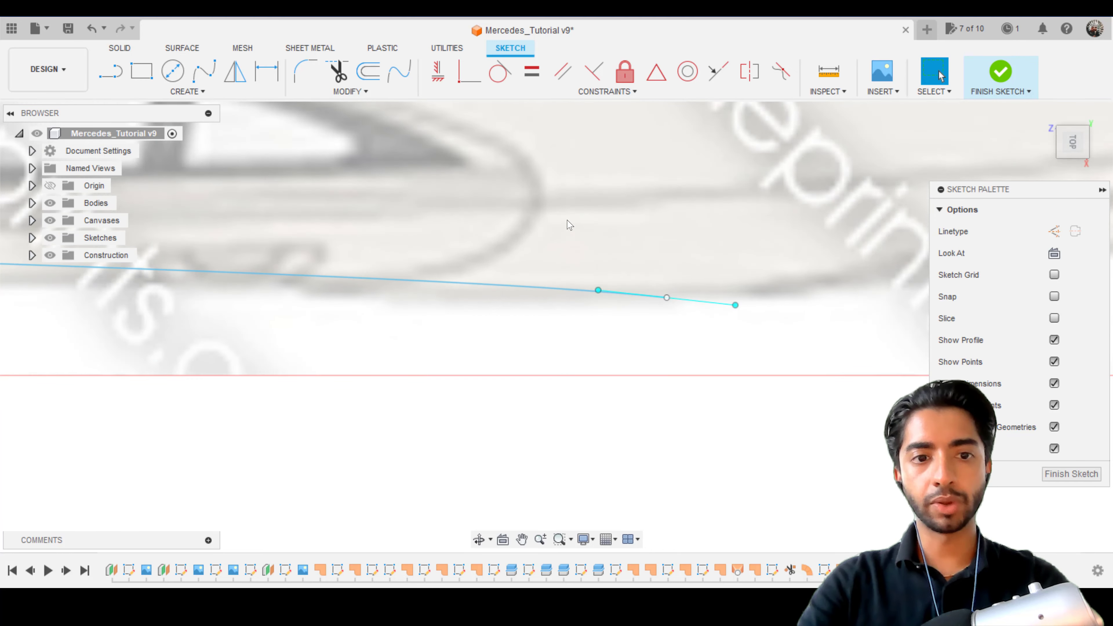
scroll(567, 220, "down", 4)
left_click(587, 264)
scroll(600, 242, "up", 2)
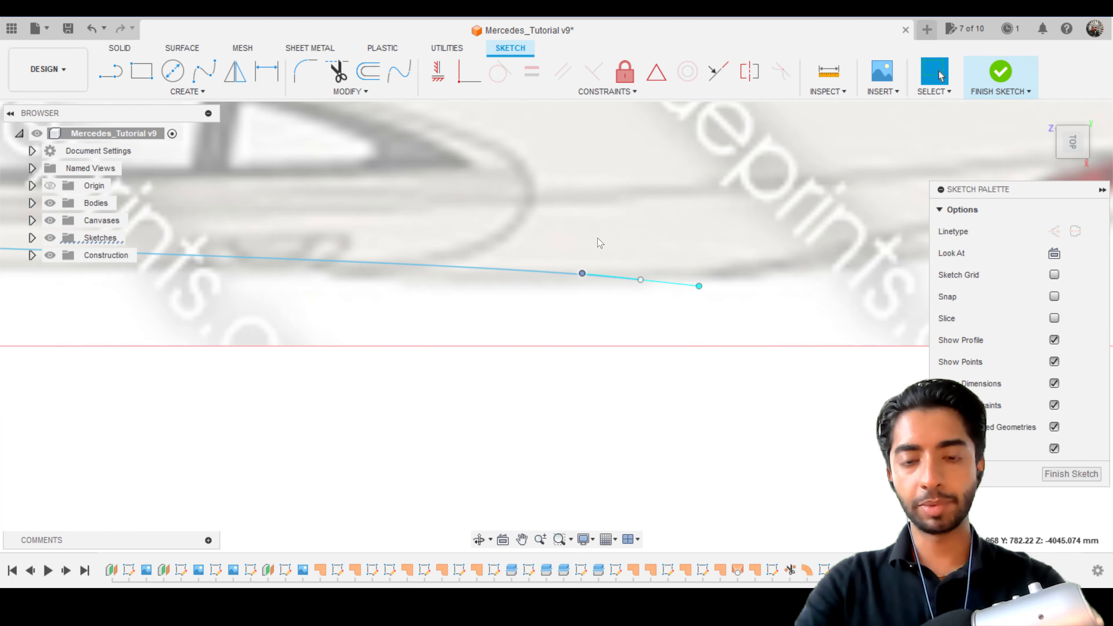
key("m")
scroll(600, 288, "up", 1)
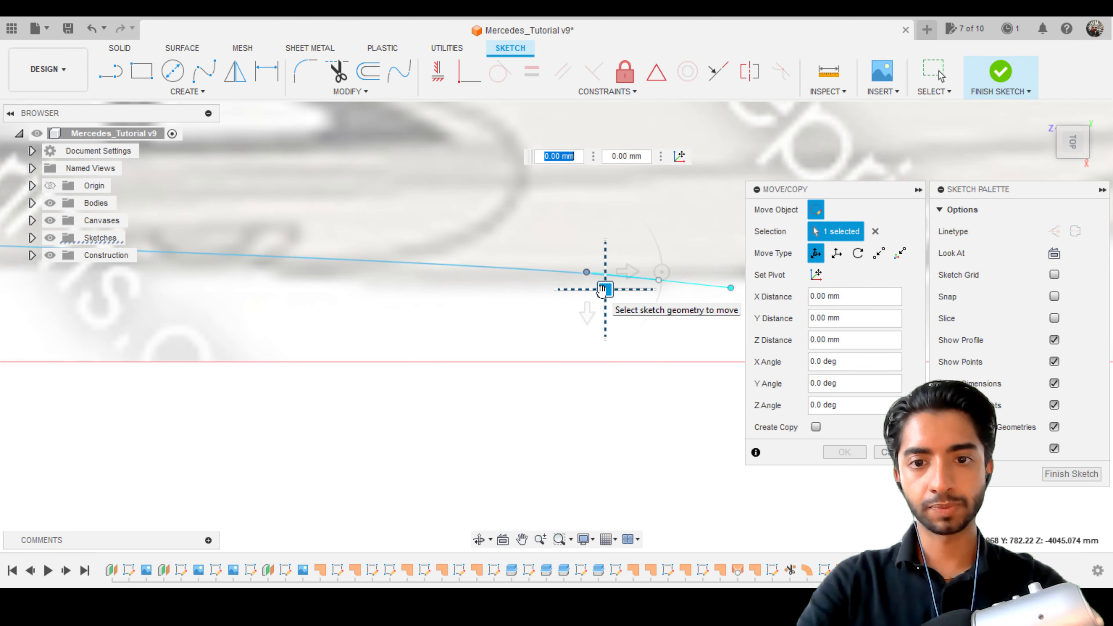
left_click_drag(601, 289, 601, 297)
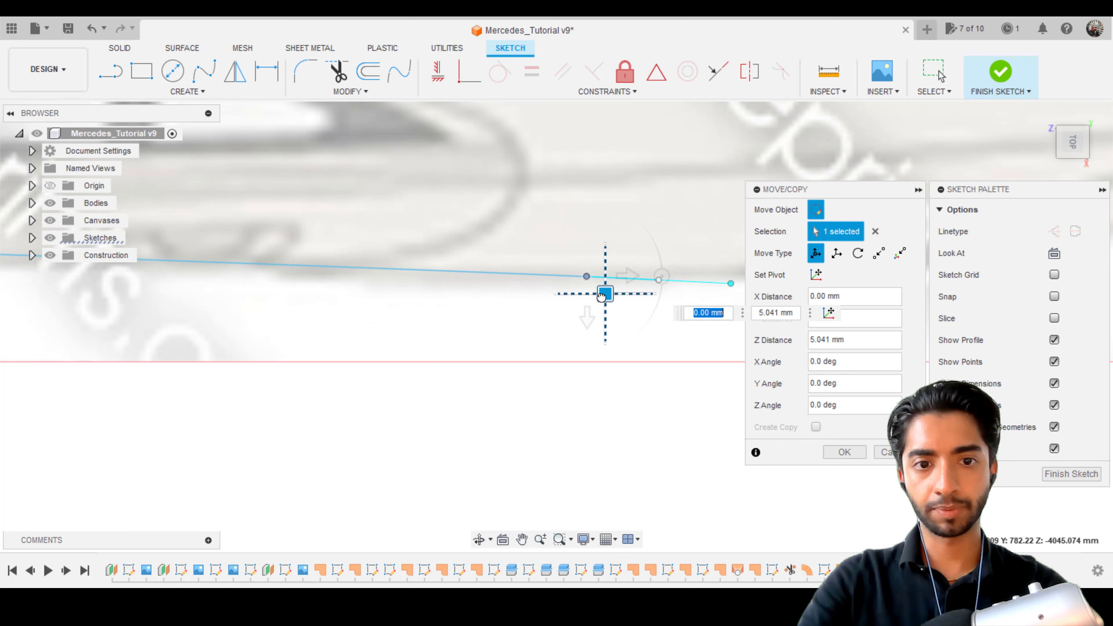
scroll(604, 291, "down", 4)
left_click(844, 452)
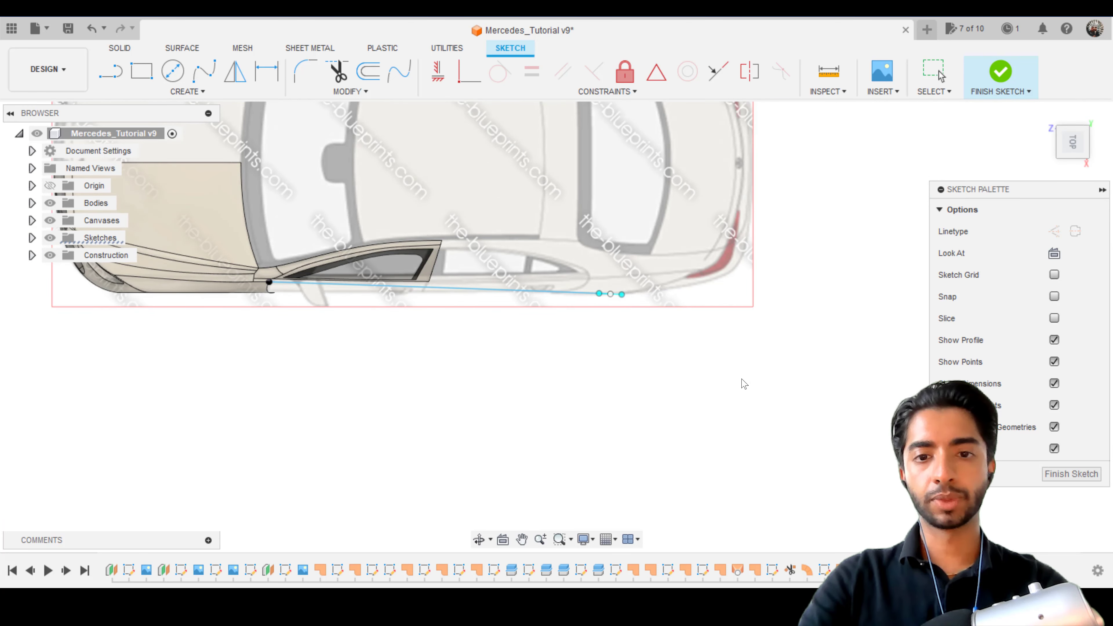
- Select the spline and compare its rear end with the blueprints in the top and right views
scroll(626, 310, "up", 5)
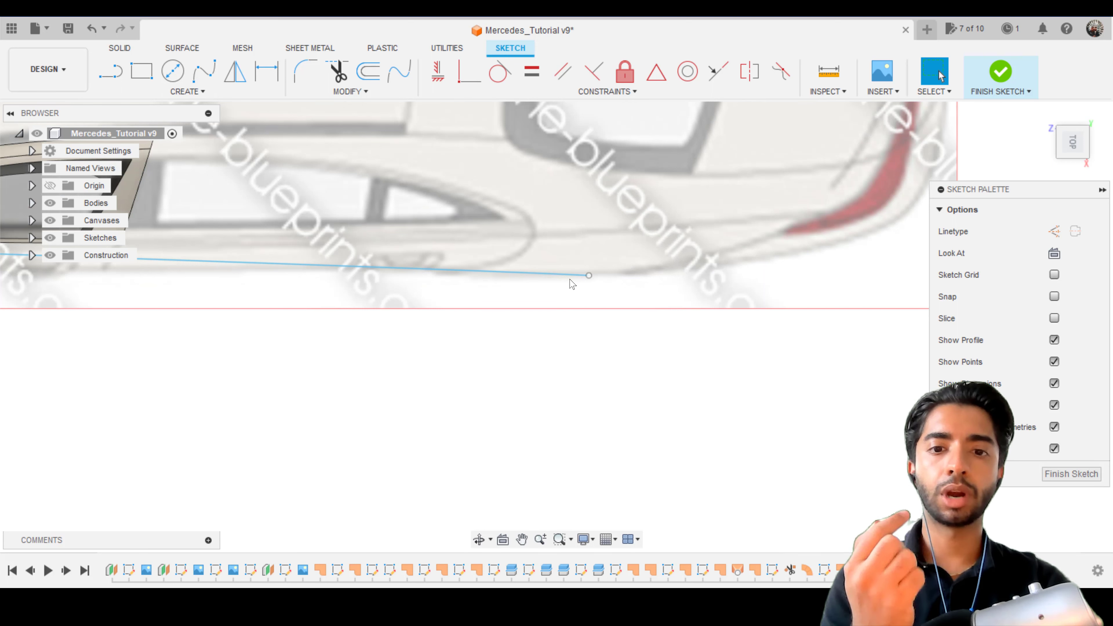
left_click(569, 275)
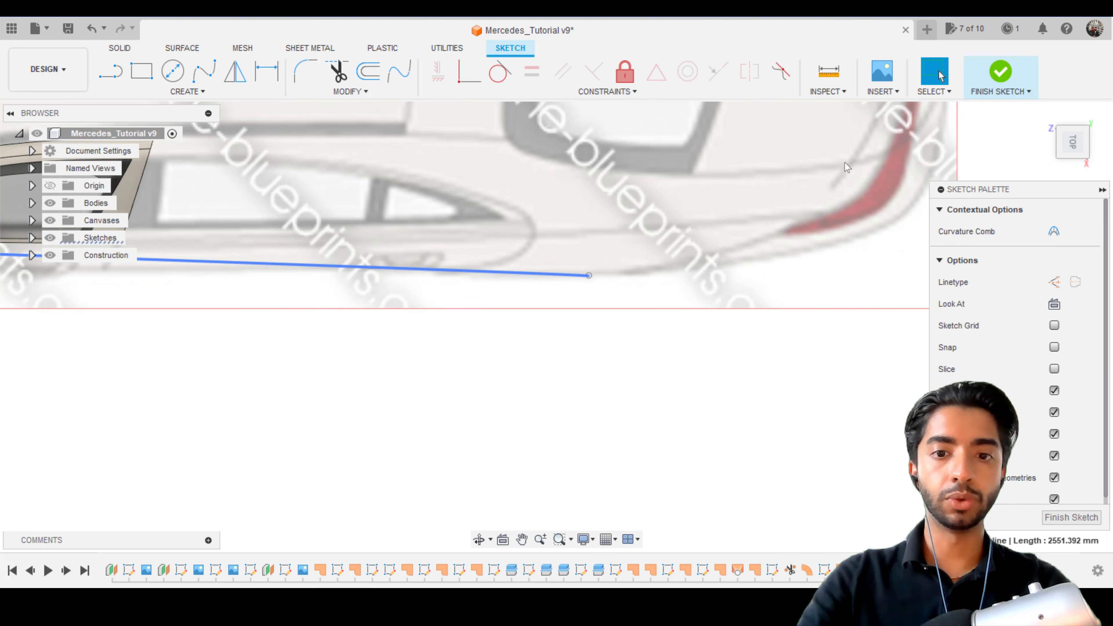
left_click(1068, 168)
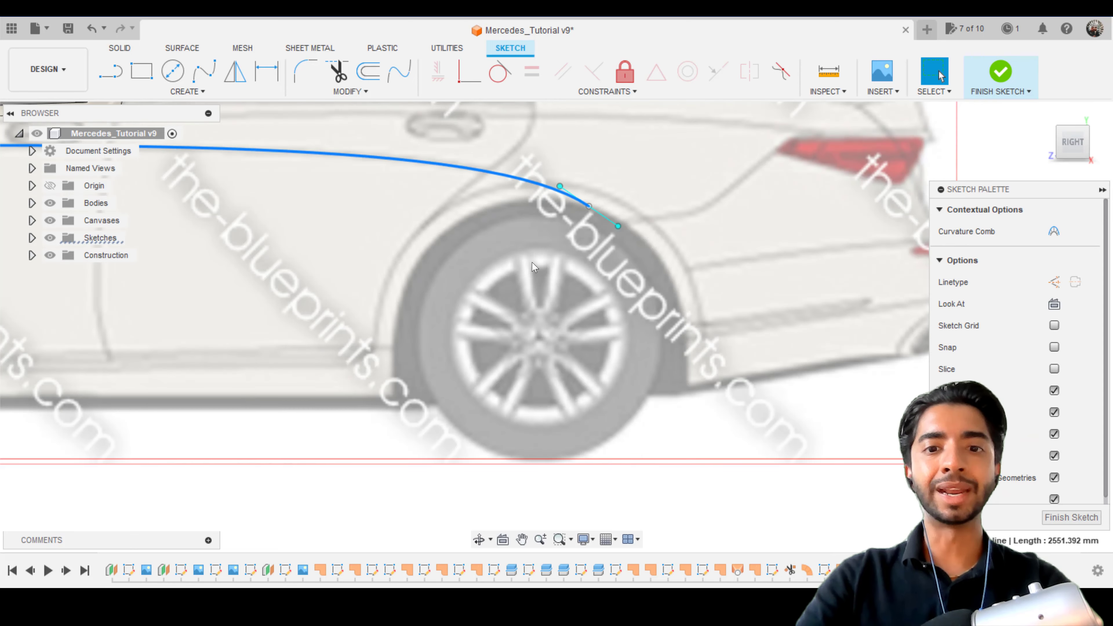
- Sketch a second, straight spline from the fender's lower rear corner to the rear wheel, ending directly below the upper spline's rear end point
left_click(537, 255)
scroll(517, 303, "down", 4)
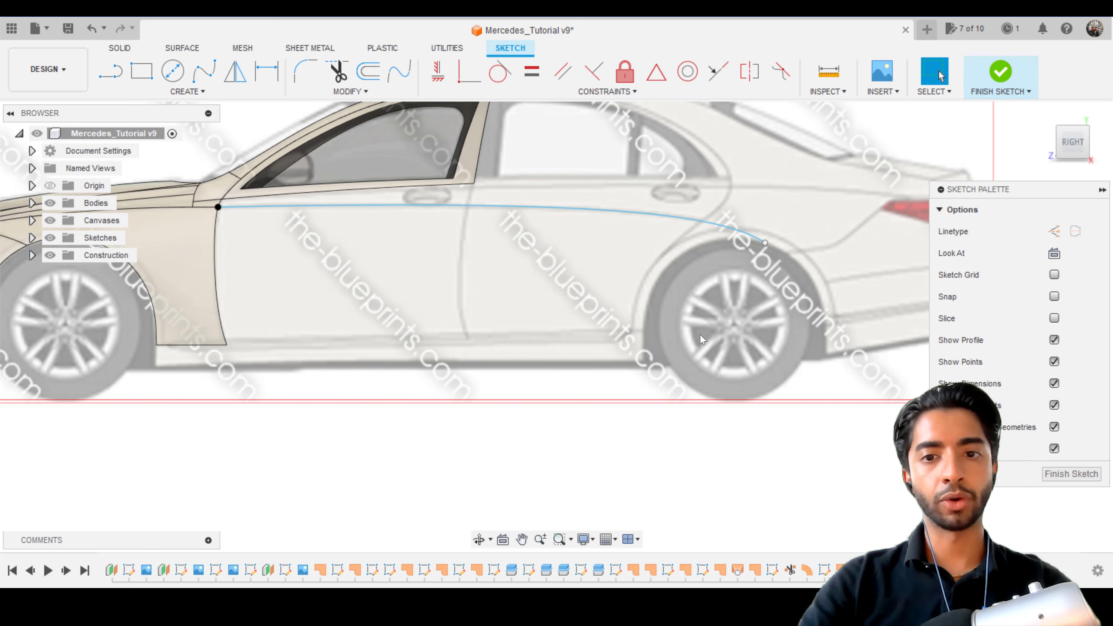
left_click(203, 71)
scroll(337, 323, "down", 3)
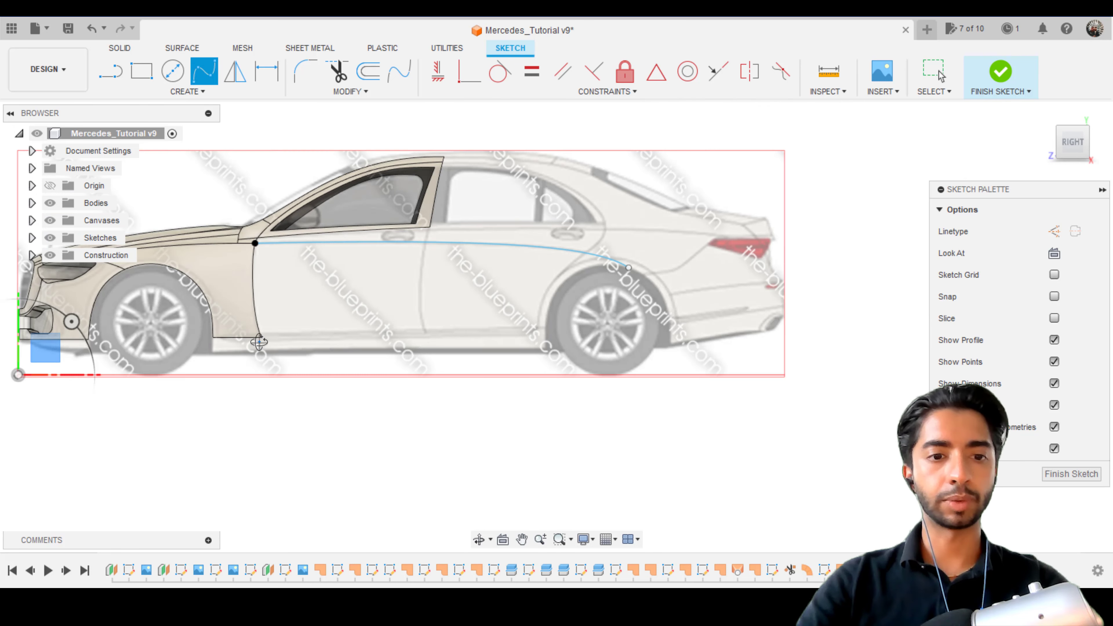
middle_click_drag(259, 342, 243, 356, "shift")
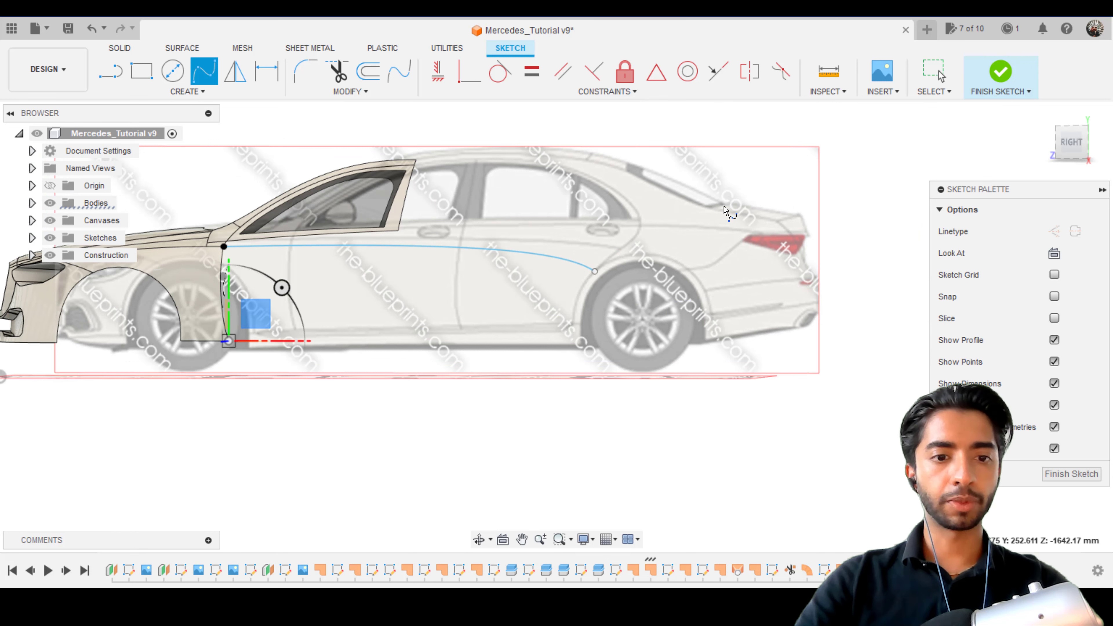
left_click(1070, 143)
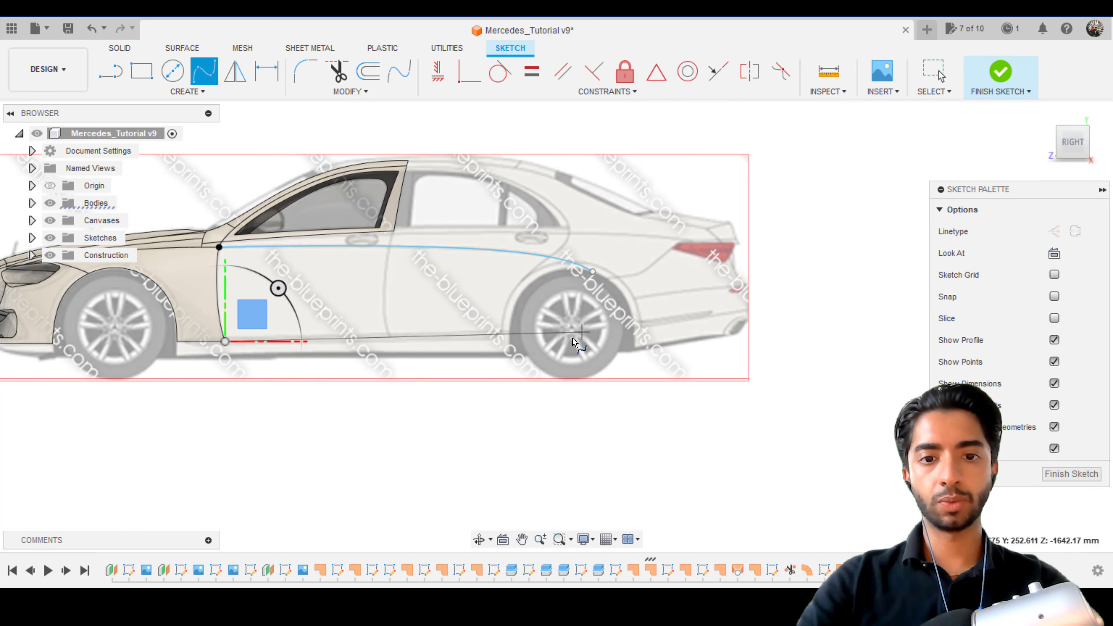
scroll(575, 339, "up", 5)
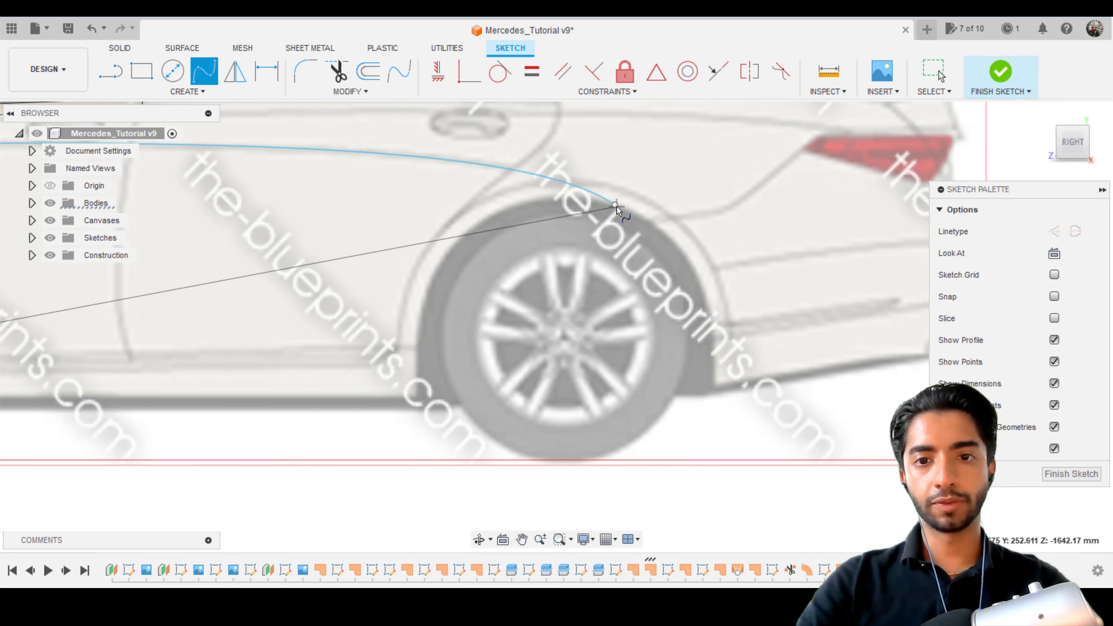
left_click(615, 371)
key("Escape")
scroll(660, 248, "down", 3)
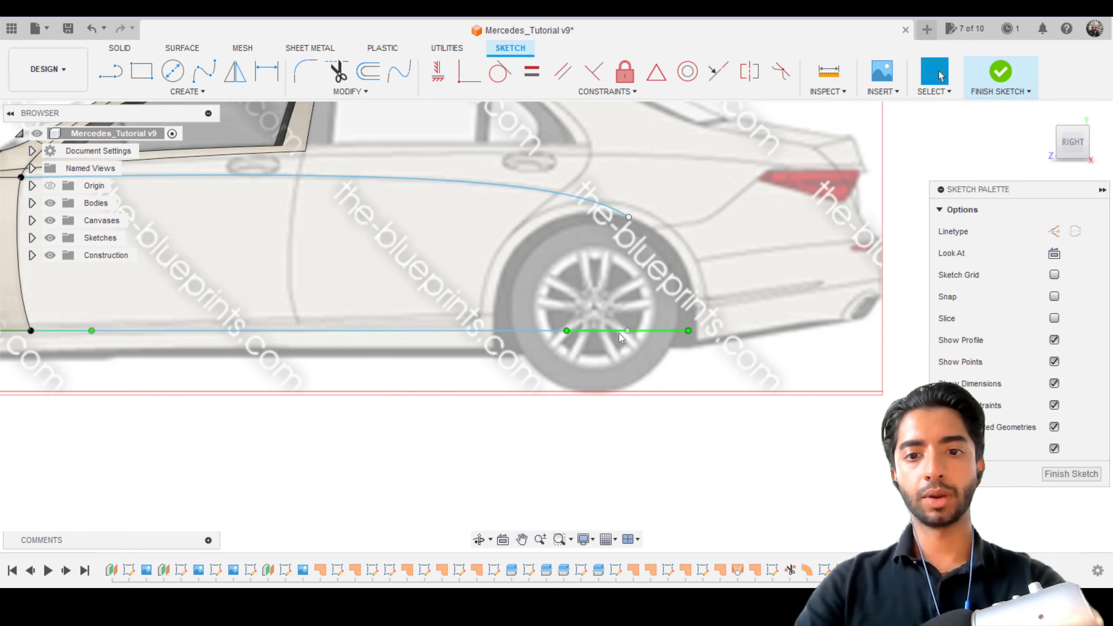
- Move the lower spline's rear end point in the top view to line up with the upper spline's rear end point
left_click(627, 331)
key("m")
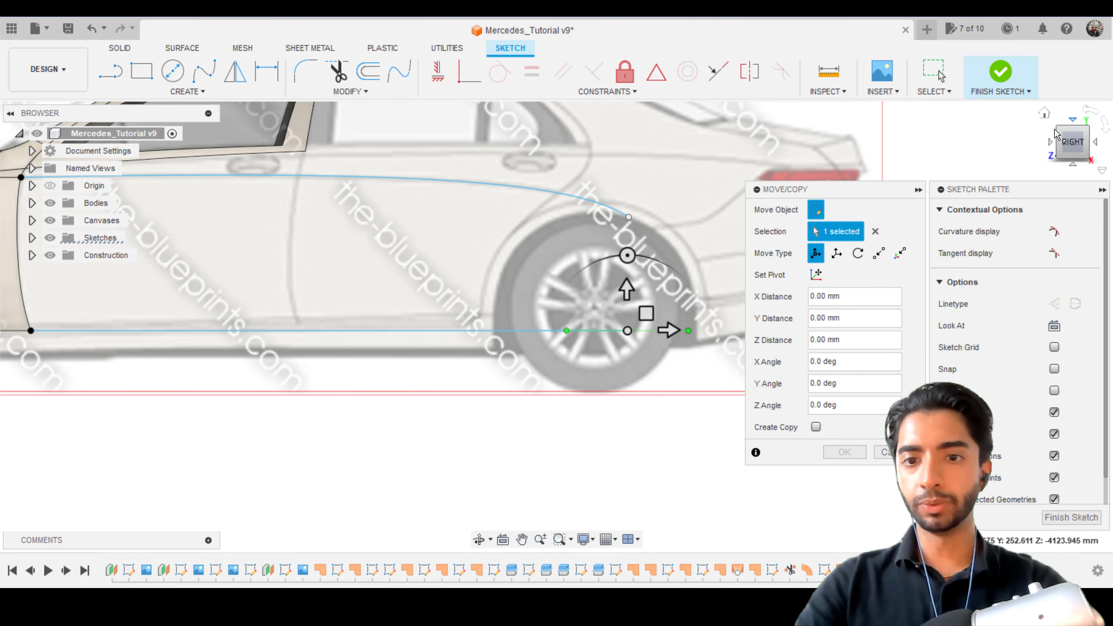
left_click(1061, 129)
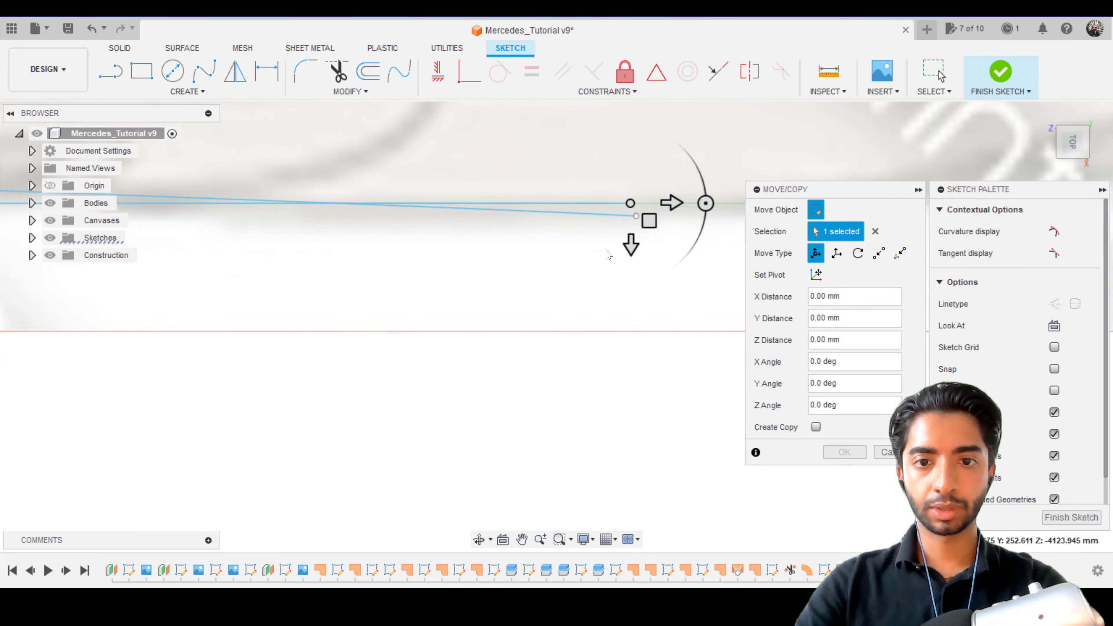
left_click_drag(657, 203, 654, 214)
left_click_drag(654, 214, 654, 223)
key("Return")
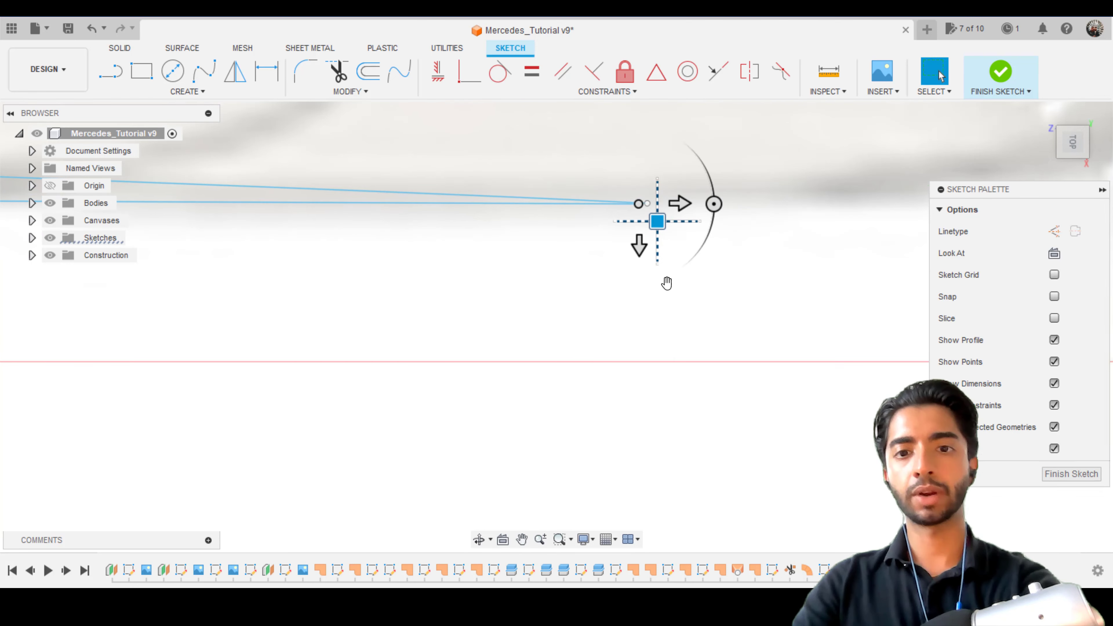
- Check both side splines against the blueprints from several views and finish the sketch
scroll(646, 281, "down", 5)
scroll(648, 283, "down", 3)
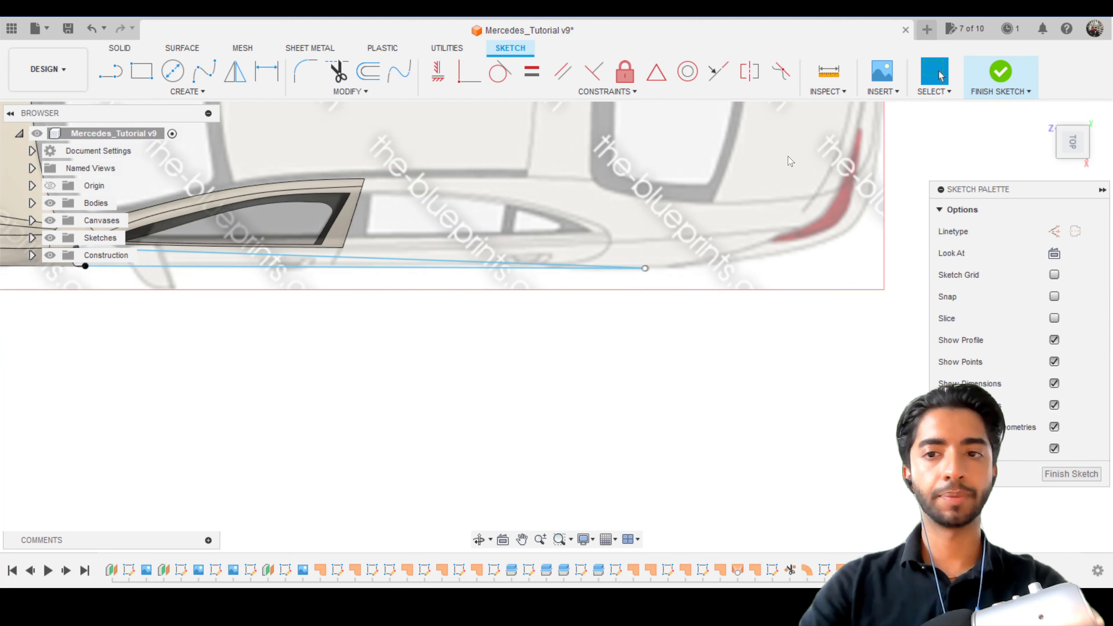
left_click(1071, 125)
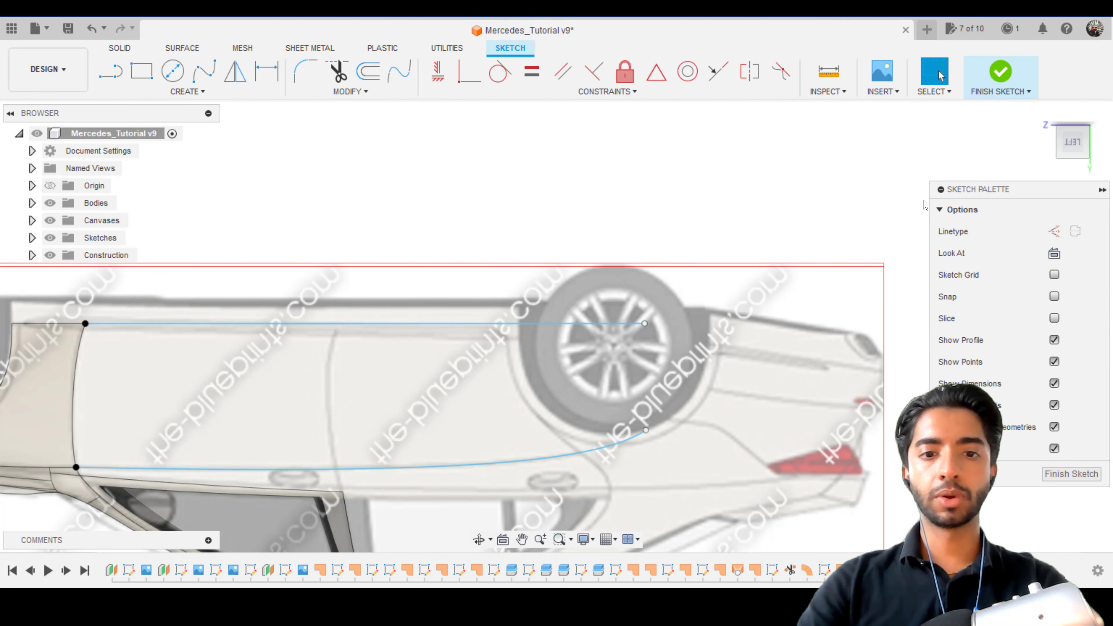
left_click(1078, 147)
left_click(1079, 146)
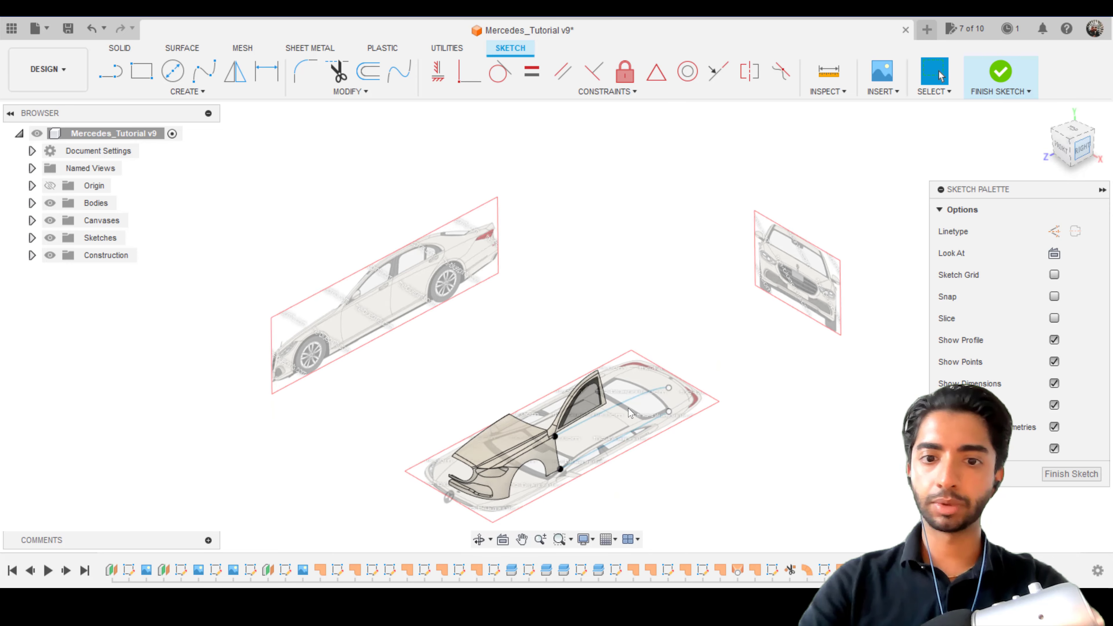
left_click(1000, 72)
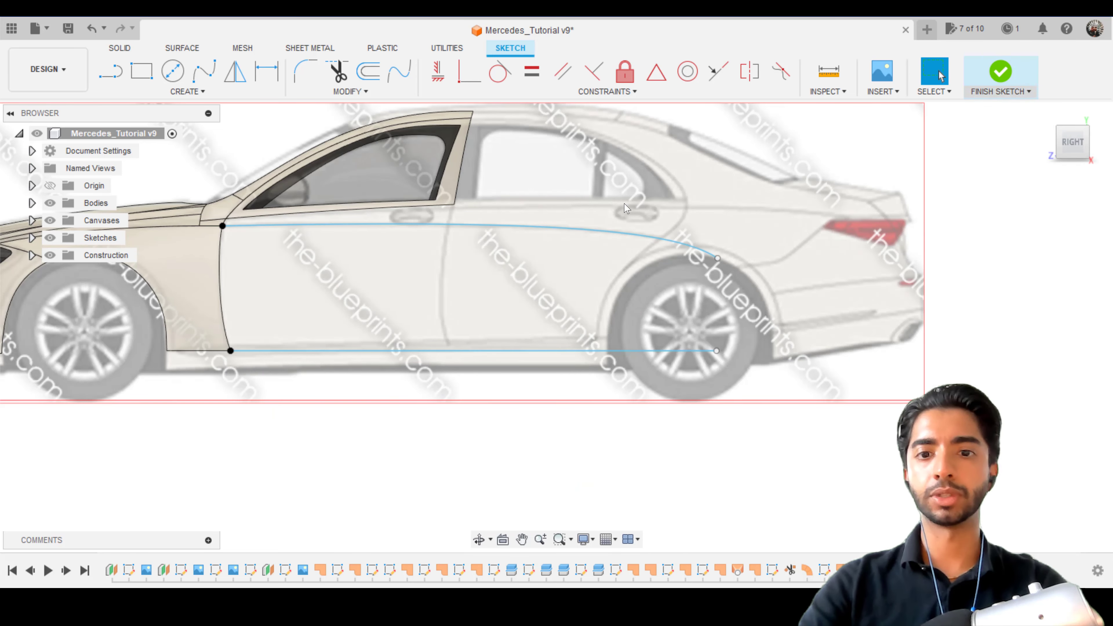
scroll(383, 231, "up", 2)
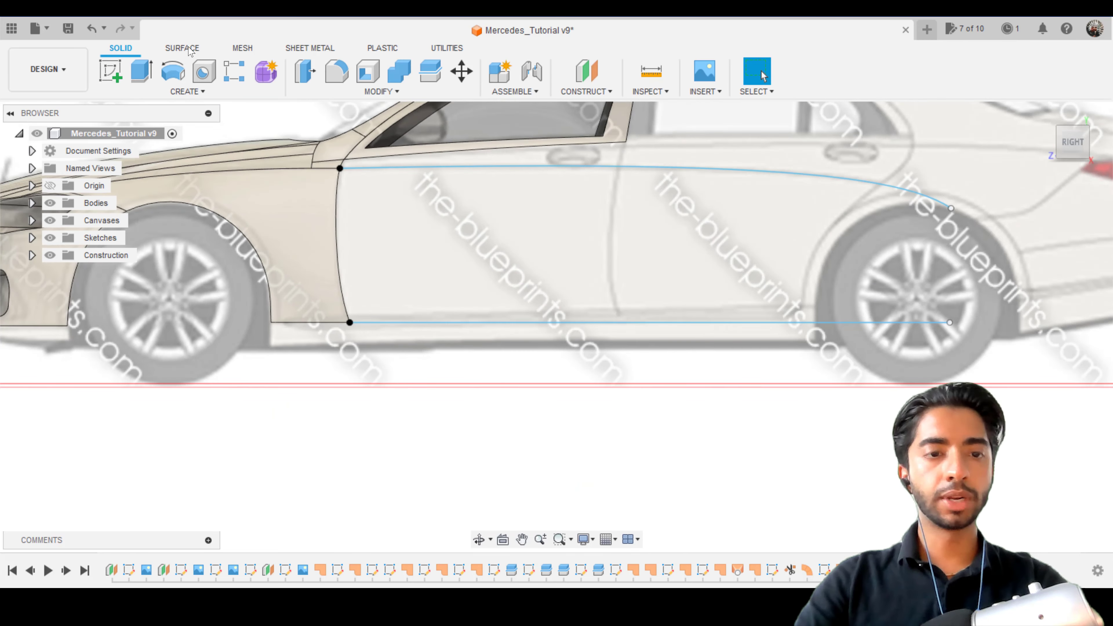
scroll(422, 259, "down", 1)
middle_click_drag(422, 258, 420, 301)
scroll(421, 302, "up", 1)
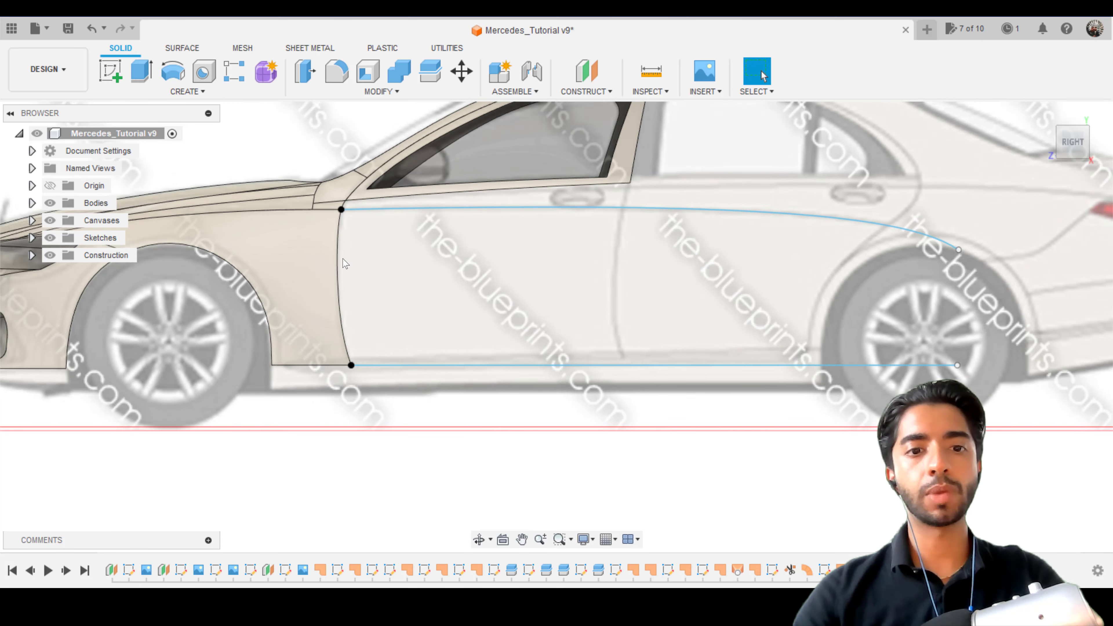
- Try a Path + Guide Rail surface sweep of the fender's rear edge, with the upper spline as path and the lower spline as guide rail
left_click(340, 234)
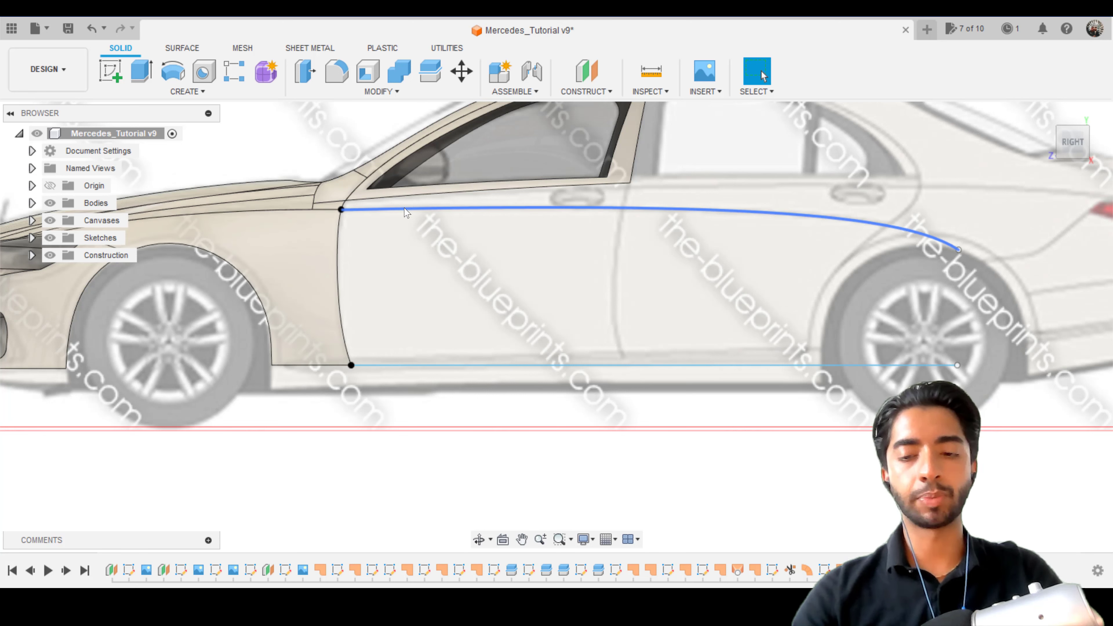
left_click(183, 48)
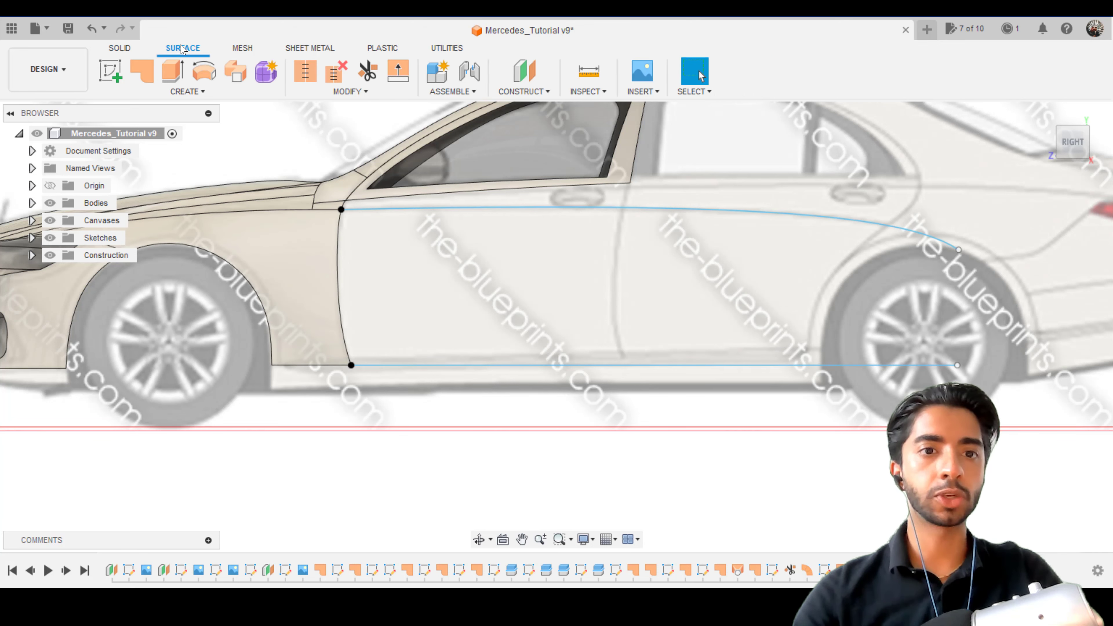
left_click(235, 71)
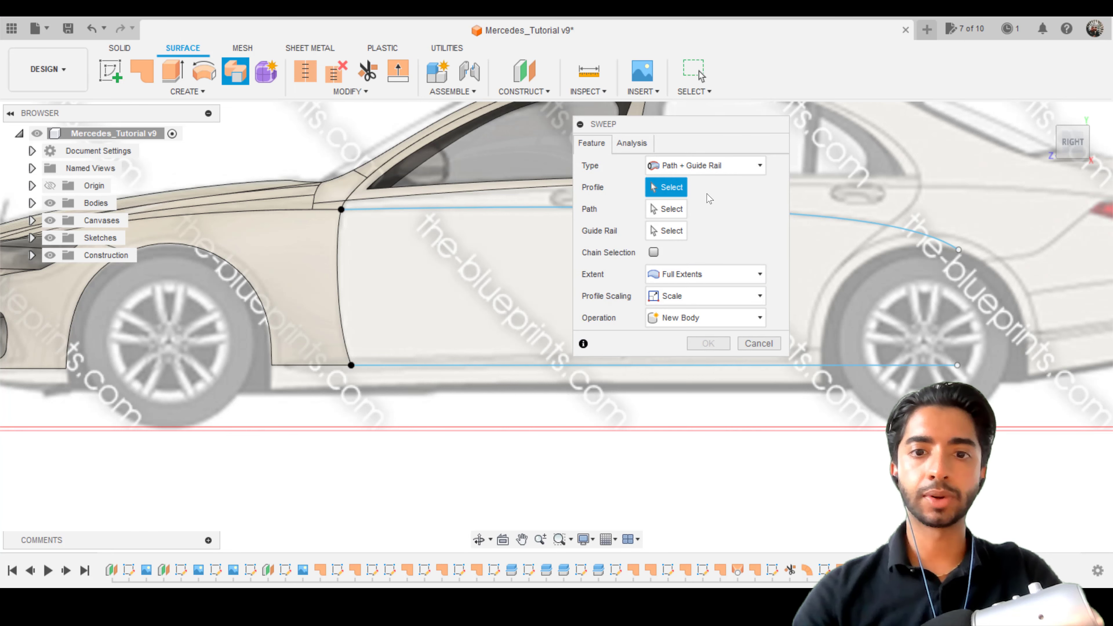
left_click(345, 279)
left_click(680, 166)
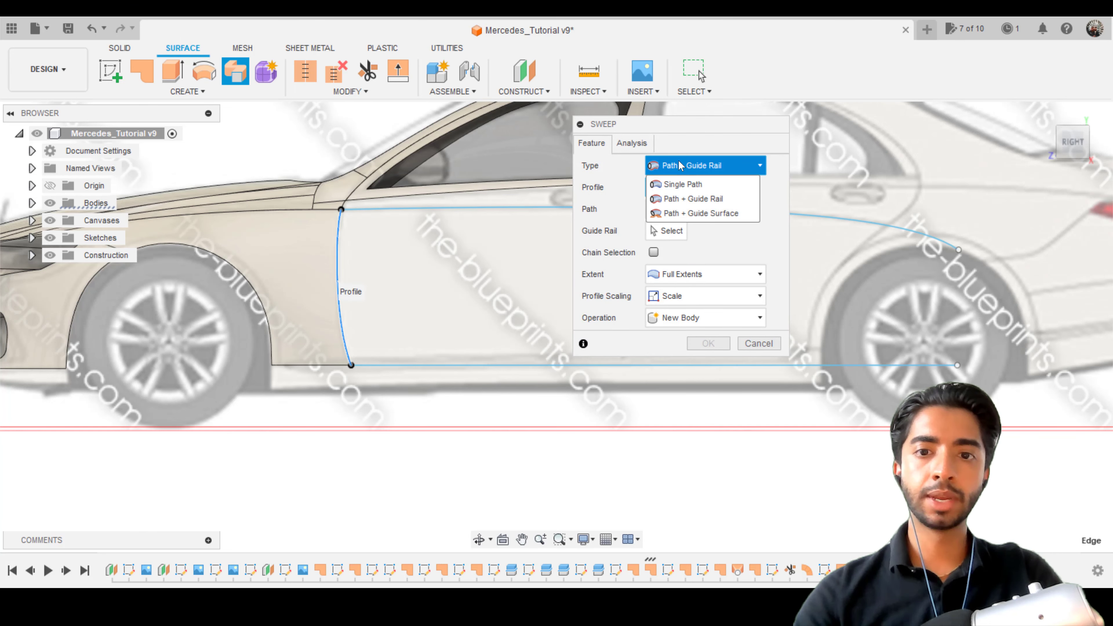
left_click(678, 199)
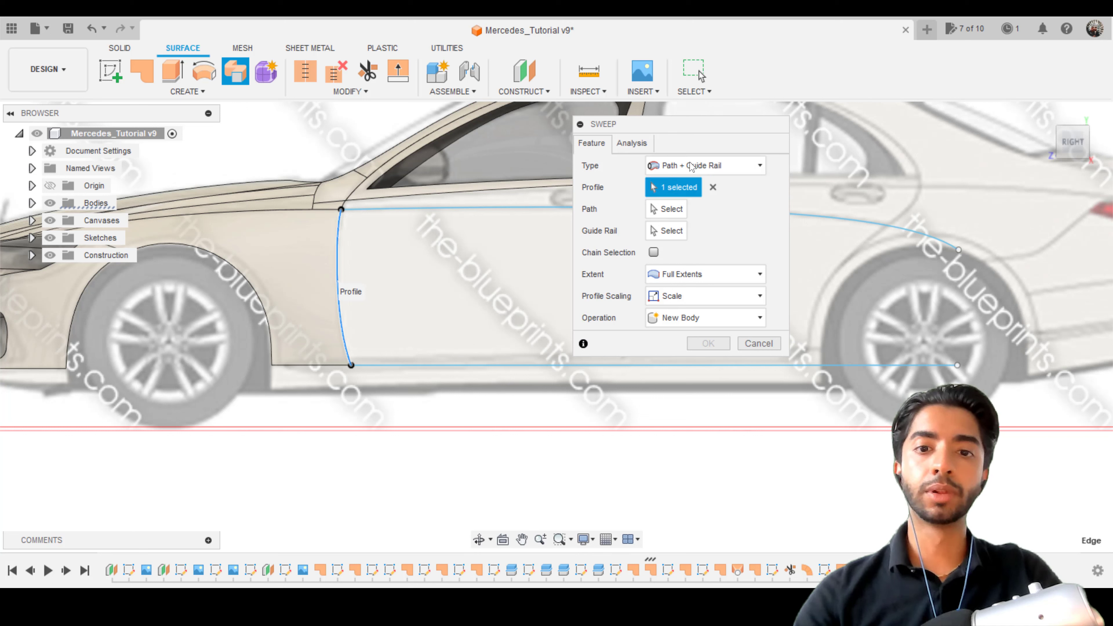
left_click(469, 209)
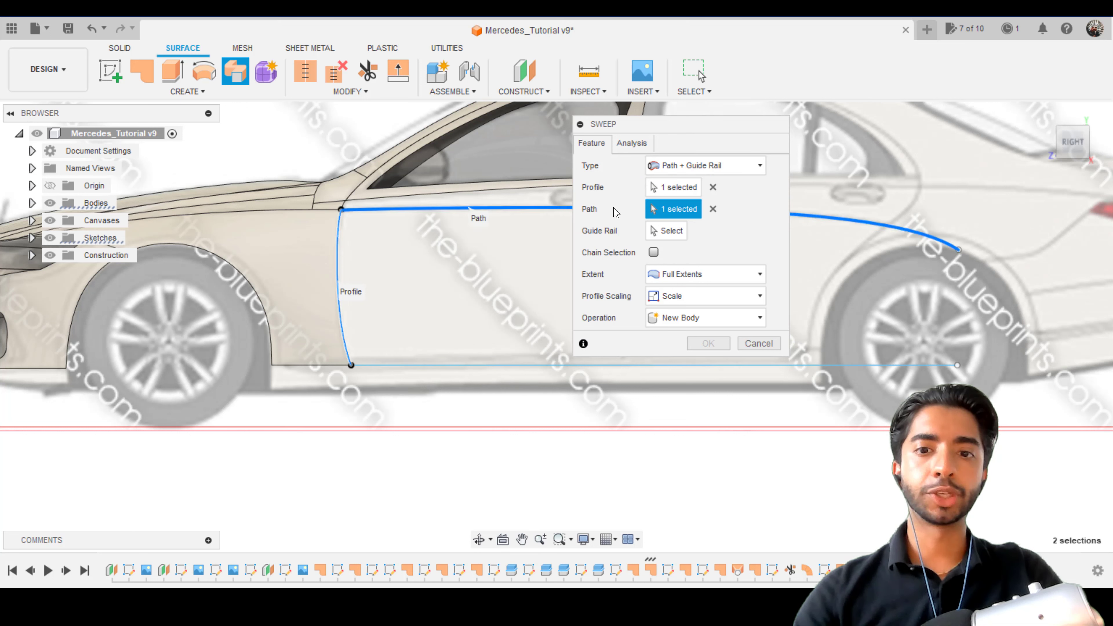
left_click(350, 363)
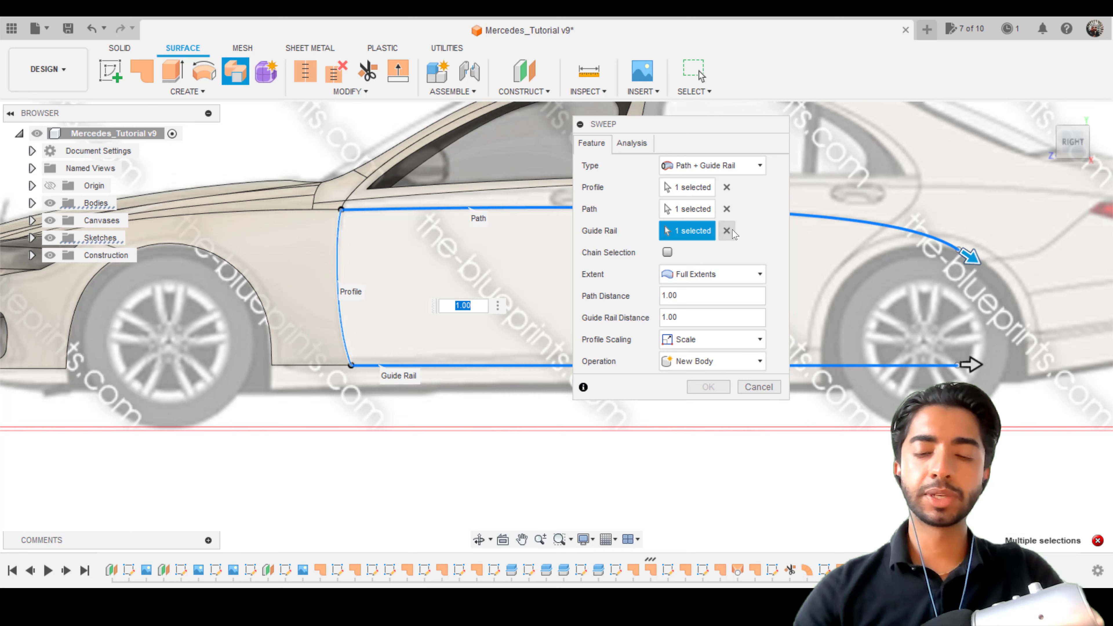
- Change the sweep type to Single Path along the upper spline and inspect the preview against the fender edge and side blueprint
left_click(718, 165)
left_click(697, 182)
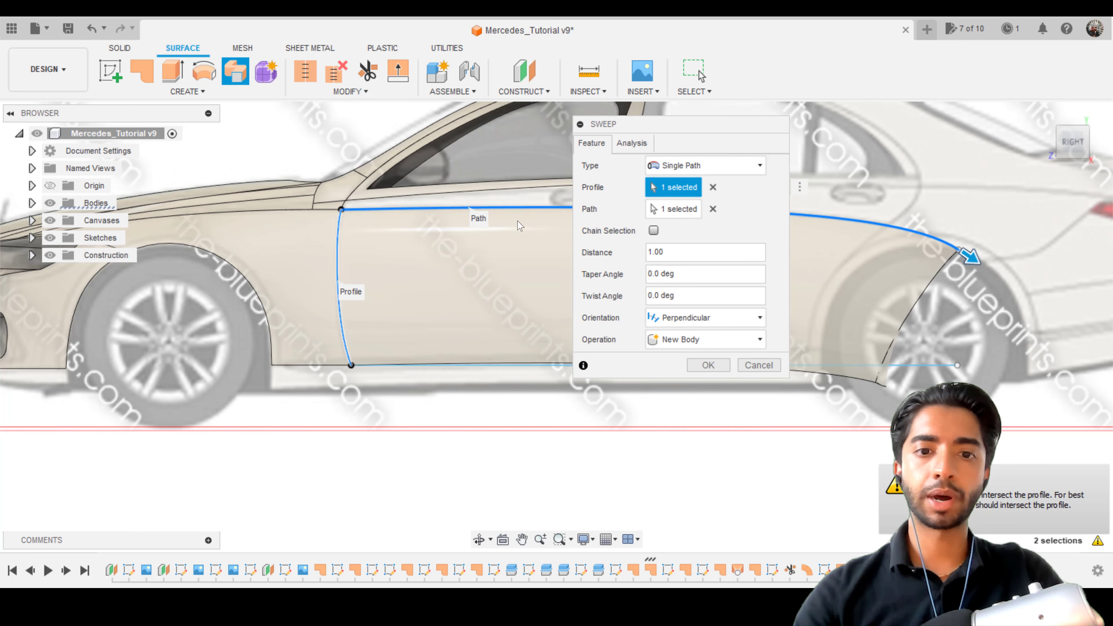
scroll(354, 220, "up", 2)
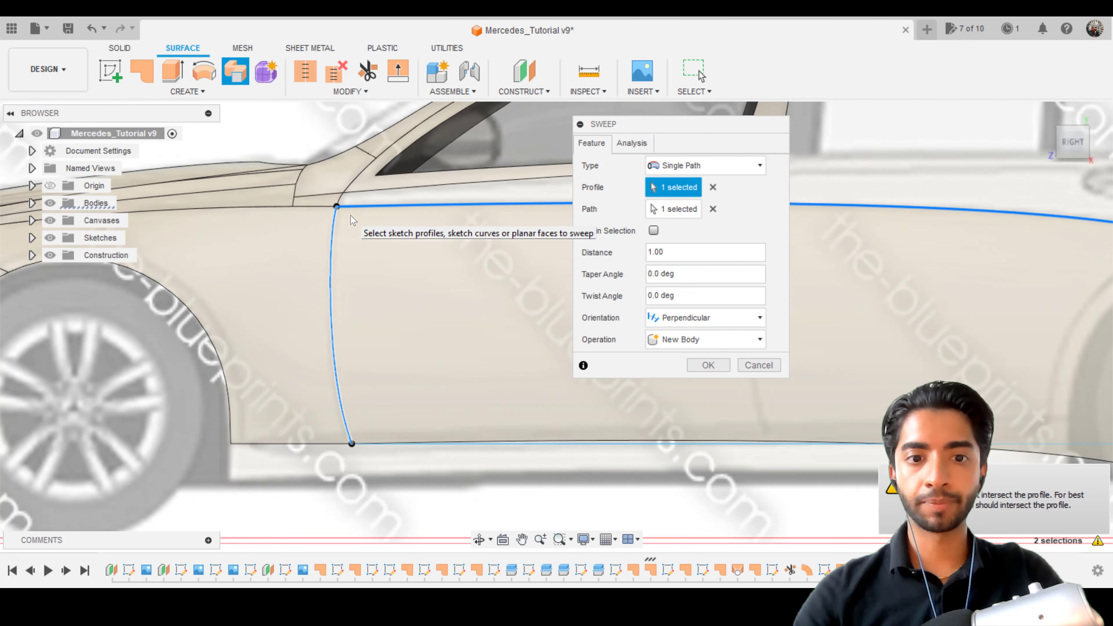
scroll(355, 246, "down", 4)
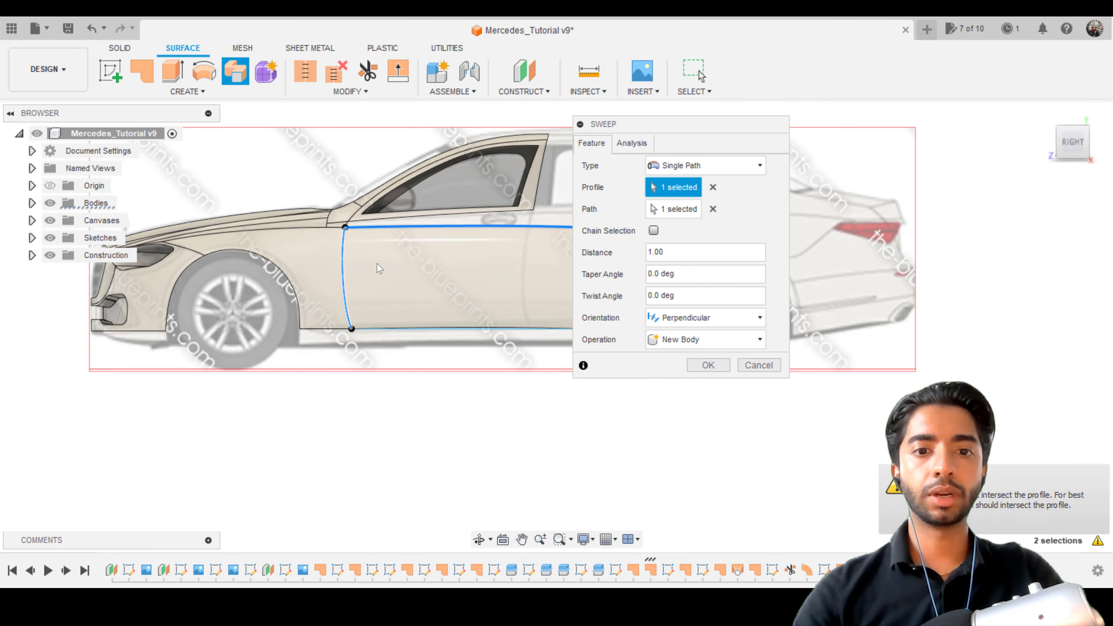
middle_click_drag(295, 261, 286, 298)
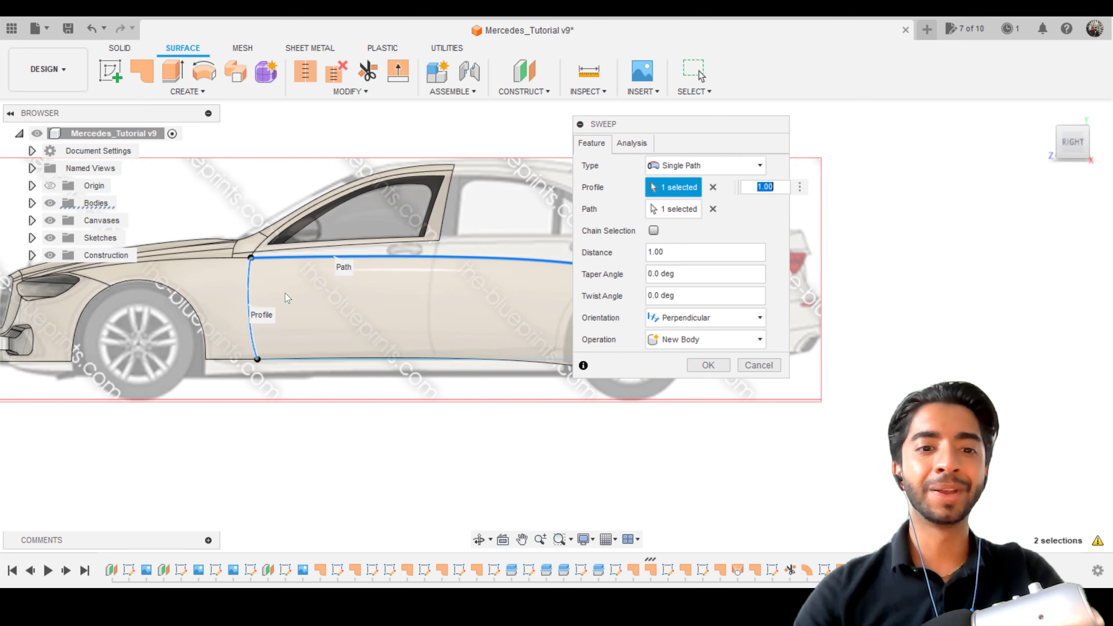
scroll(287, 298, "up", 2)
scroll(263, 404, "up", 4)
scroll(260, 405, "down", 4)
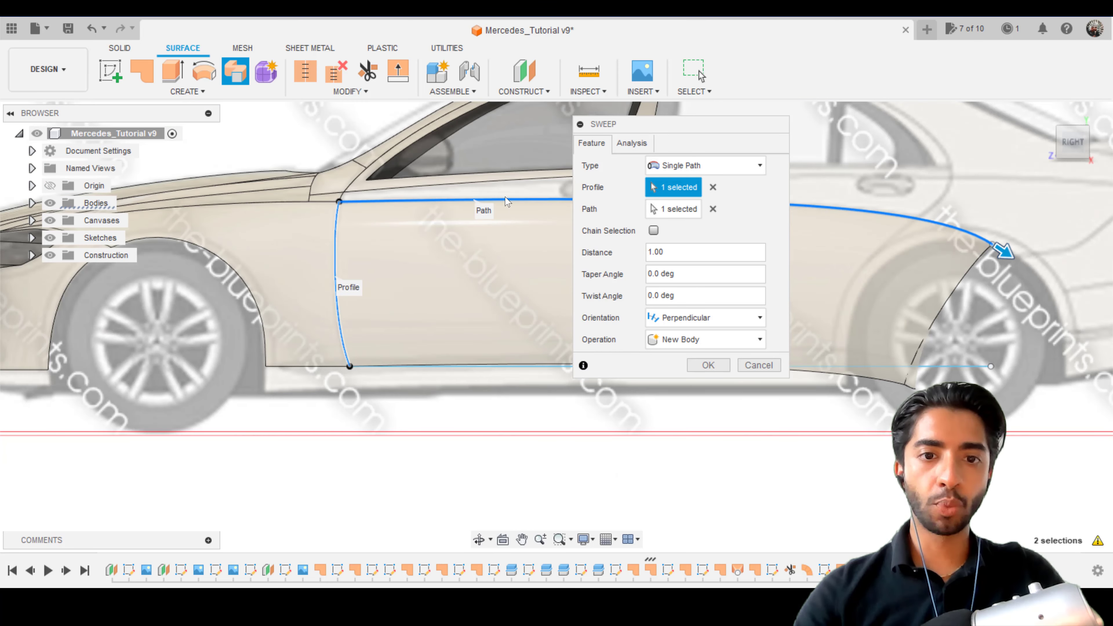
- Try the lower spline as the single sweep path, switch back to Path + Guide Rail, and cancel the sweep
left_click(713, 209)
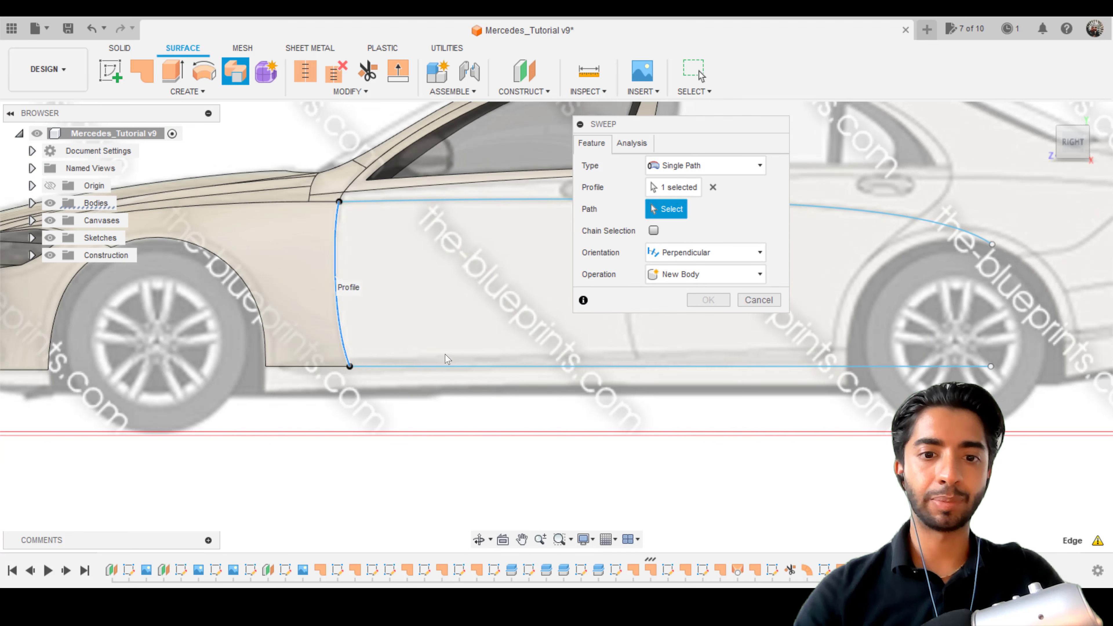
left_click(447, 367)
scroll(420, 263, "down", 3)
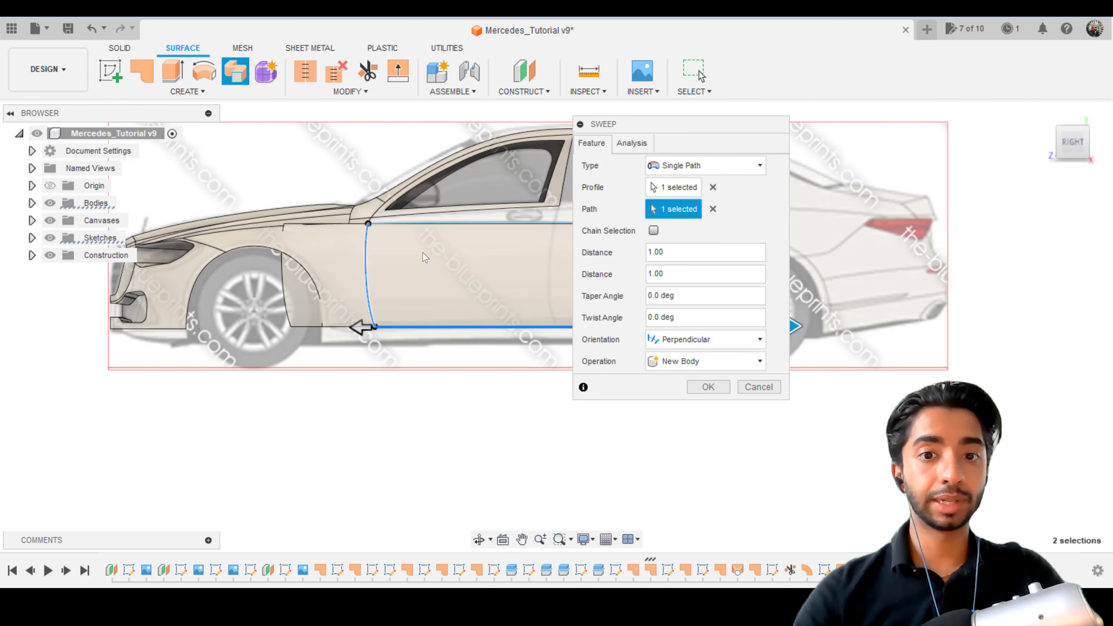
scroll(424, 257, "up", 3)
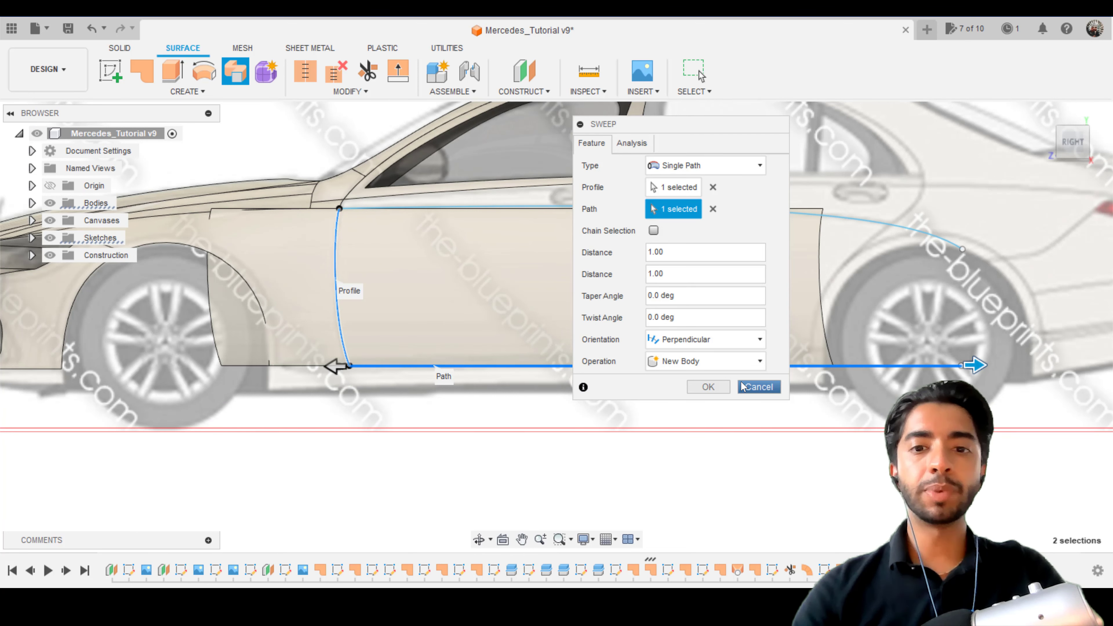
left_click(701, 165)
left_click(698, 198)
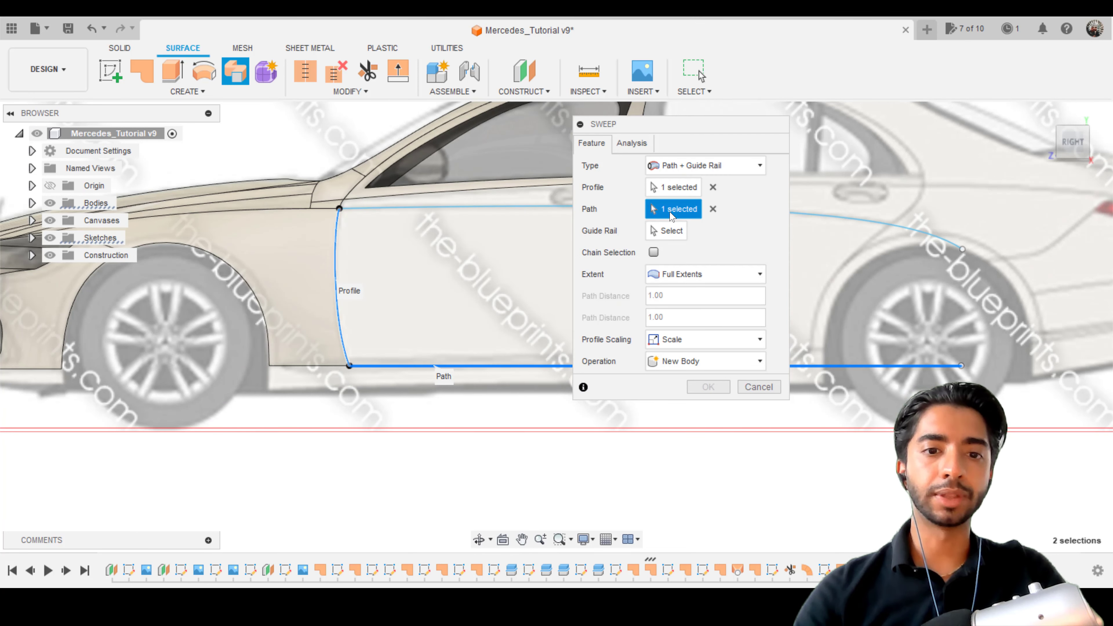
left_click(759, 385)
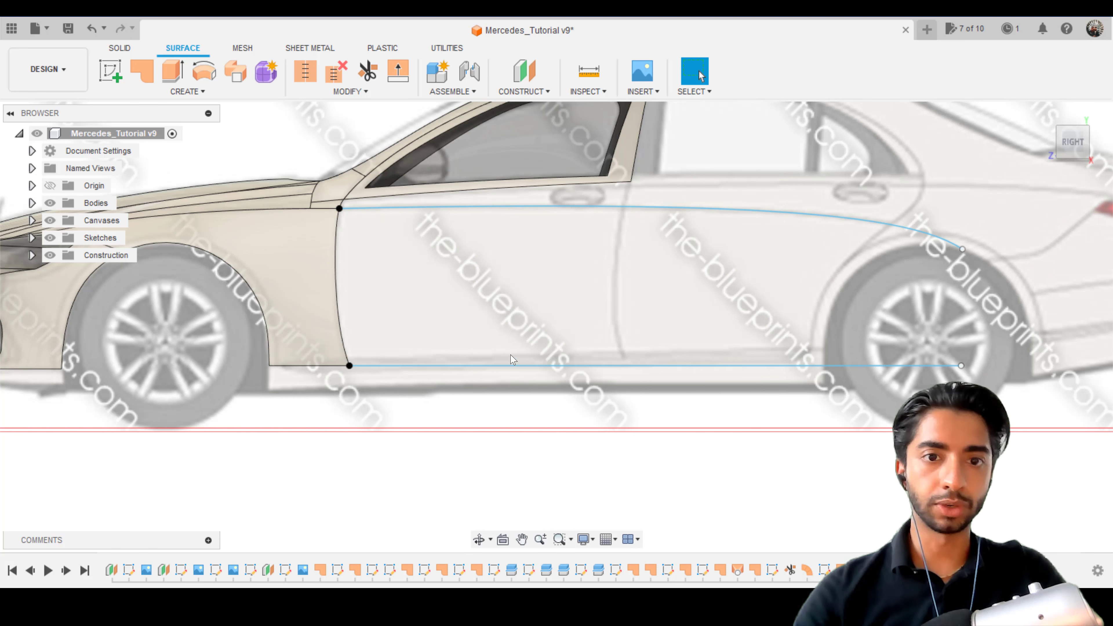
- Open the sketch behind the front fender patch, copy its rear-edge spline, and finish that sketch
left_click(306, 277)
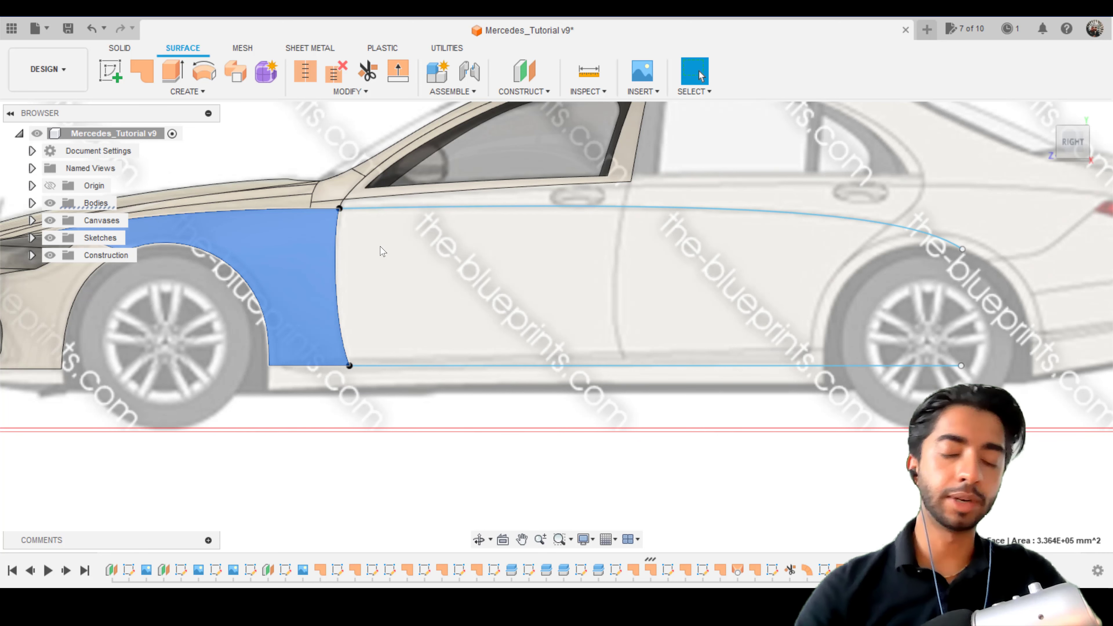
left_click(392, 263)
left_click(300, 263)
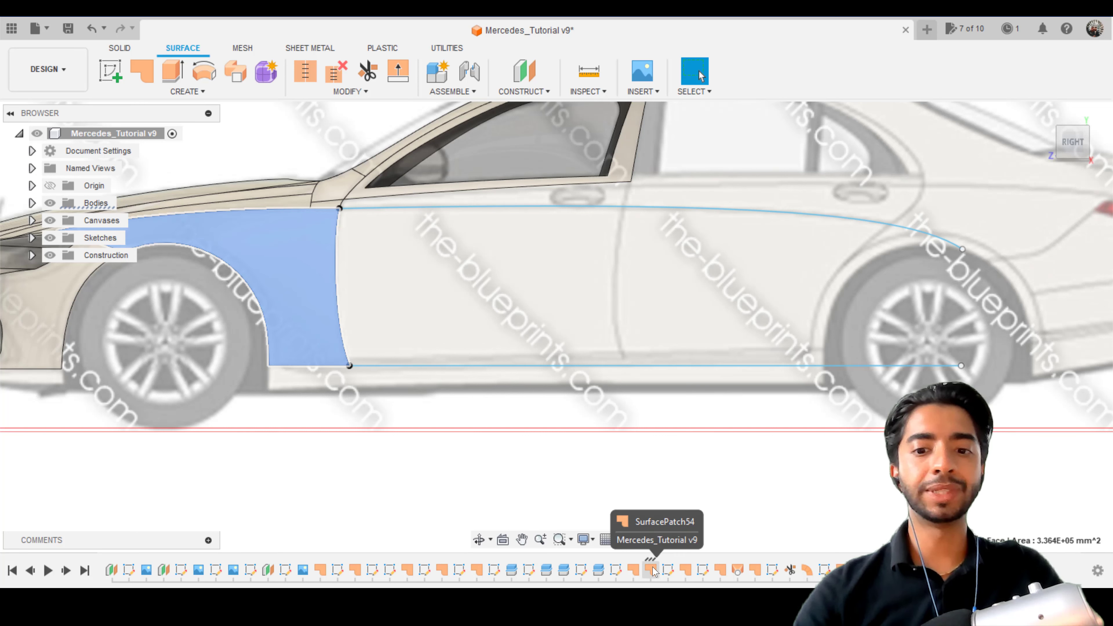
left_click(616, 570)
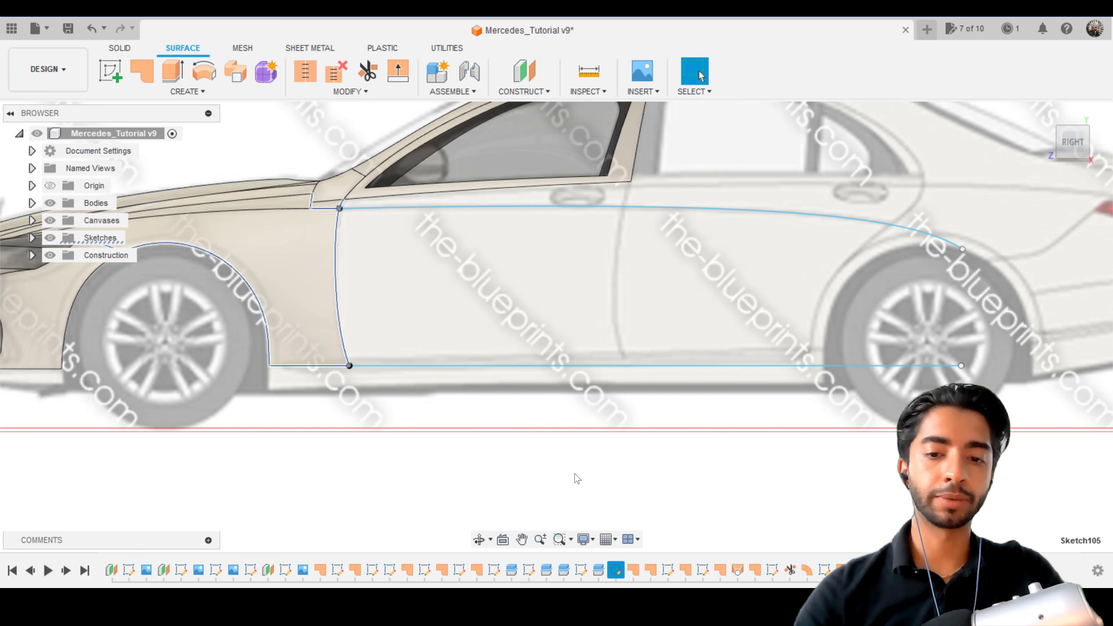
right_click(616, 573)
left_click(648, 428)
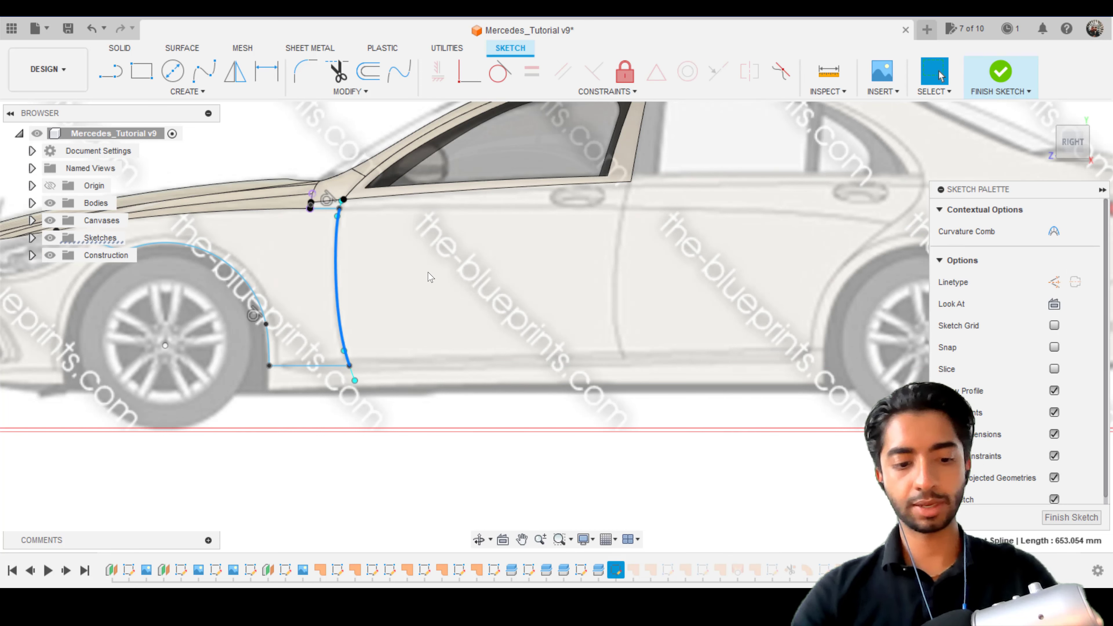
left_click(993, 75)
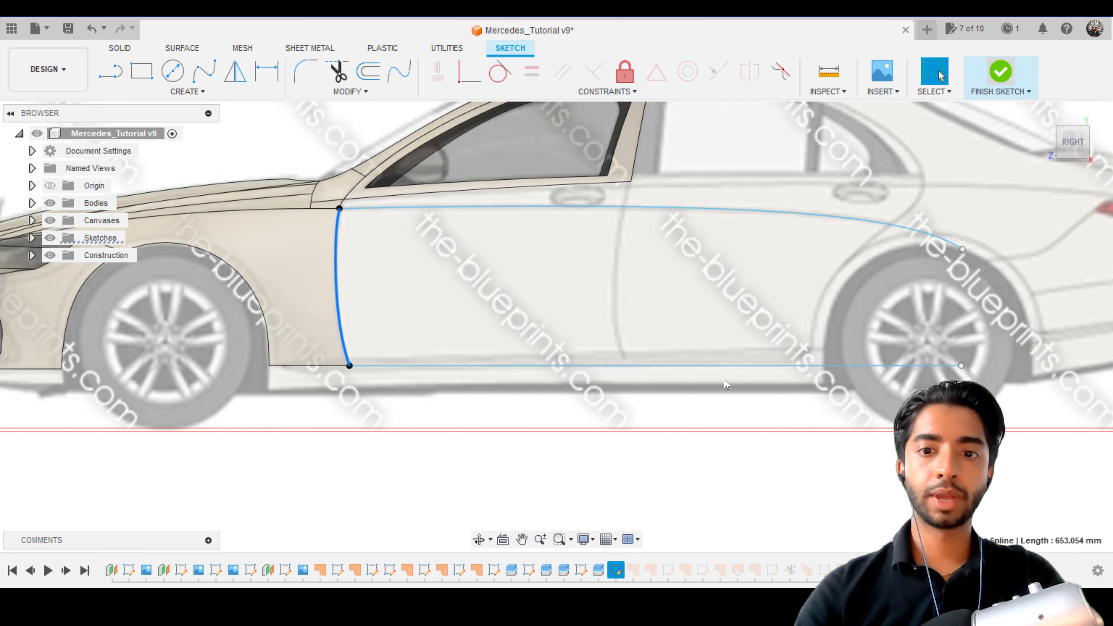
- Paste the copied fender-edge spline in place into the sketch with the upper and lower side splines, and finish the sketch
left_click(521, 366)
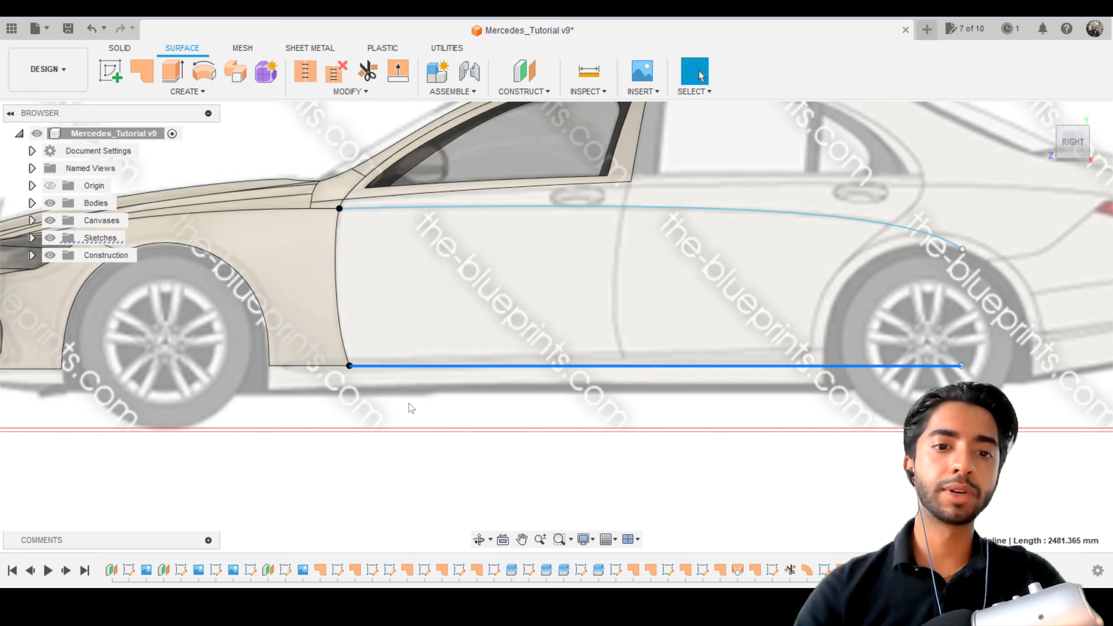
right_click(396, 371)
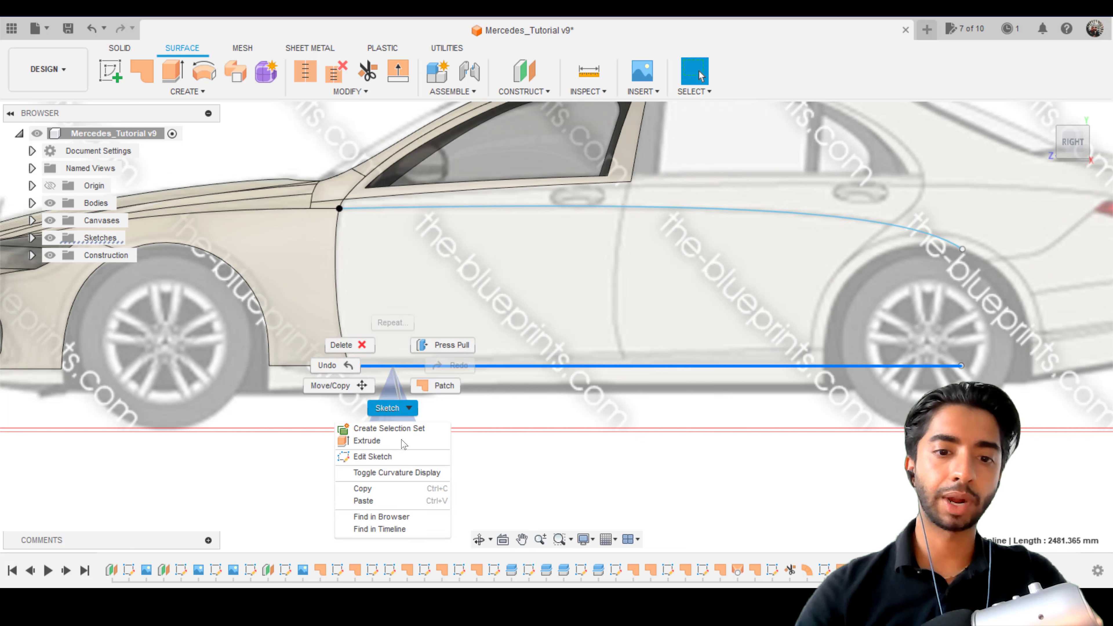
key("Escape")
key("Escape")
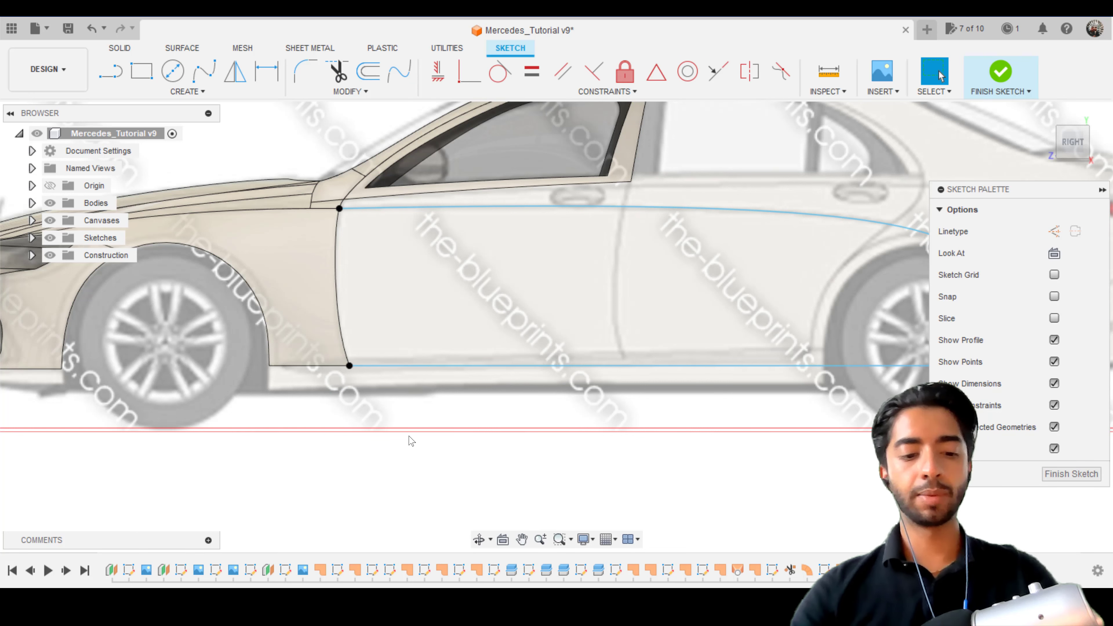
key("ctrl+v")
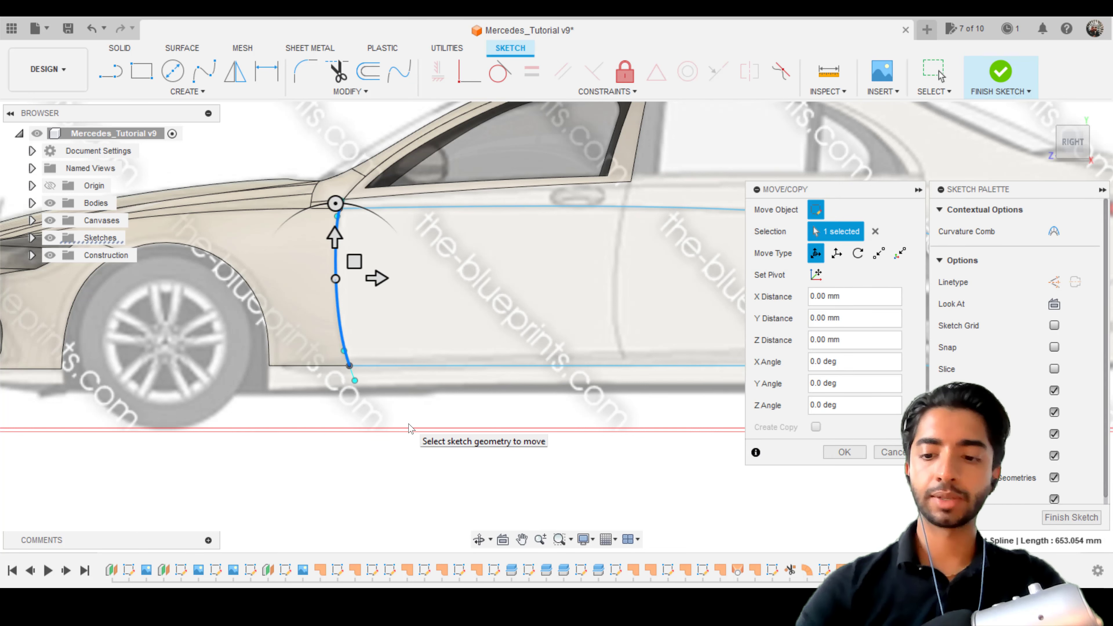
key("Return")
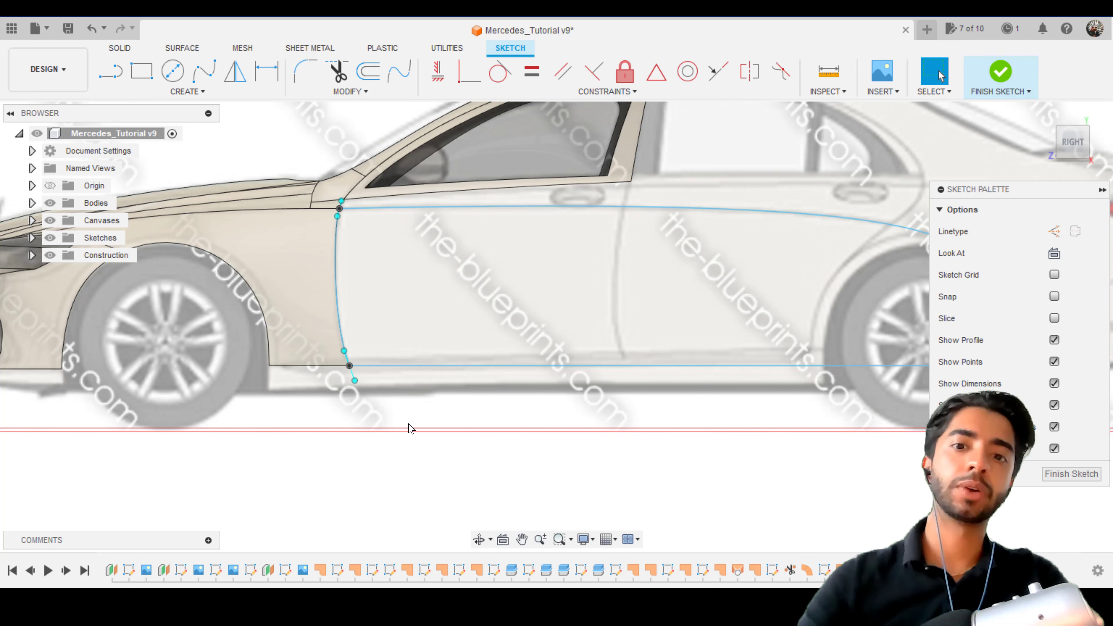
left_click(1000, 71)
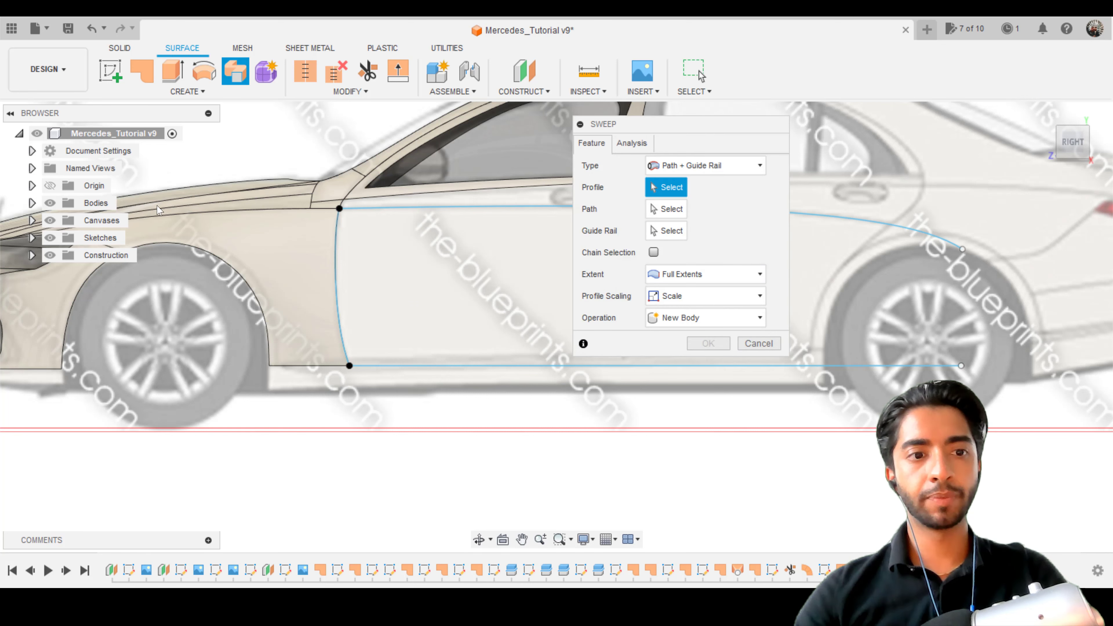
- Try a Path + Guide Rail sweep of the pasted edge spline, with the upper spline as path and the lower spline as guide rail
left_click(337, 280)
left_click(664, 210)
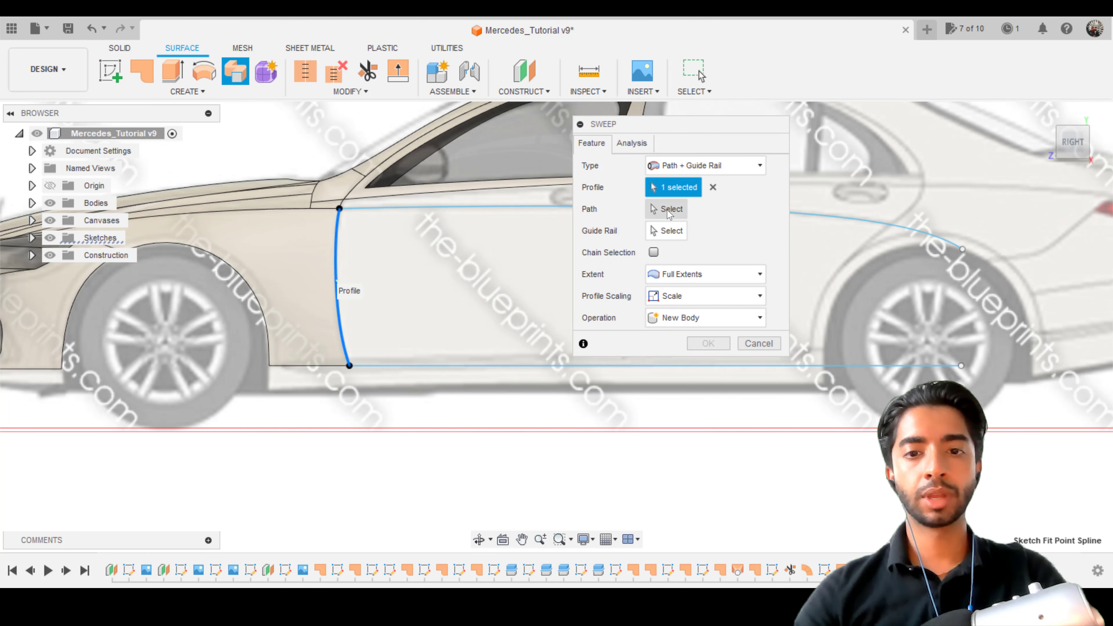
left_click(447, 206)
left_click(665, 231)
left_click(439, 364)
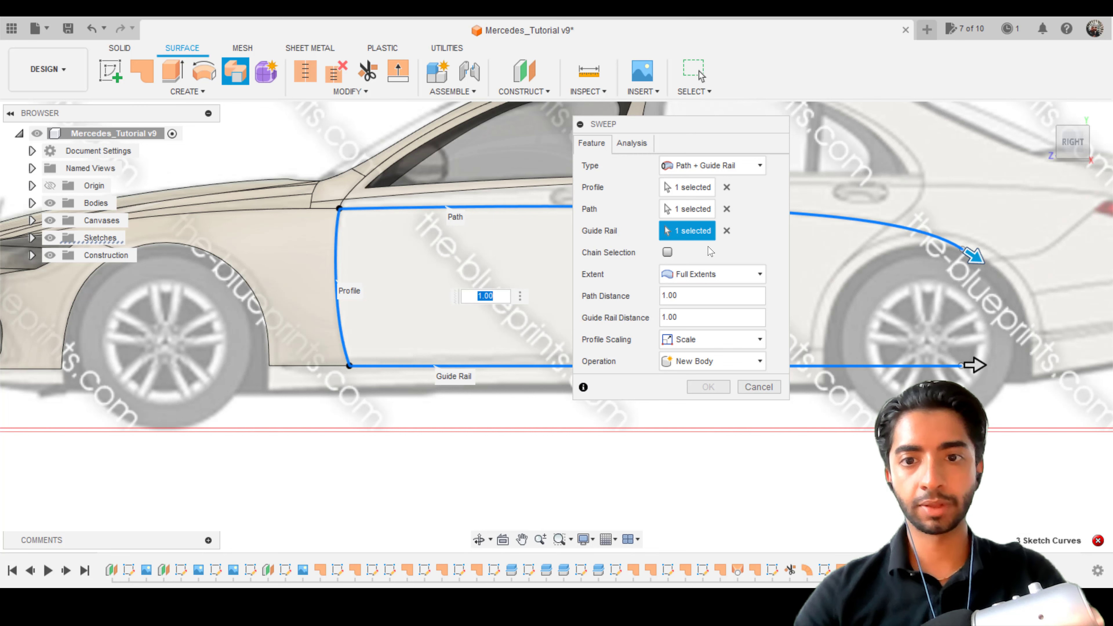
- Try the sweep with the lower spline as path and the upper spline as guide rail, and cancel it
left_click(727, 231)
left_click(727, 209)
middle_click_drag(514, 232, 380, 272)
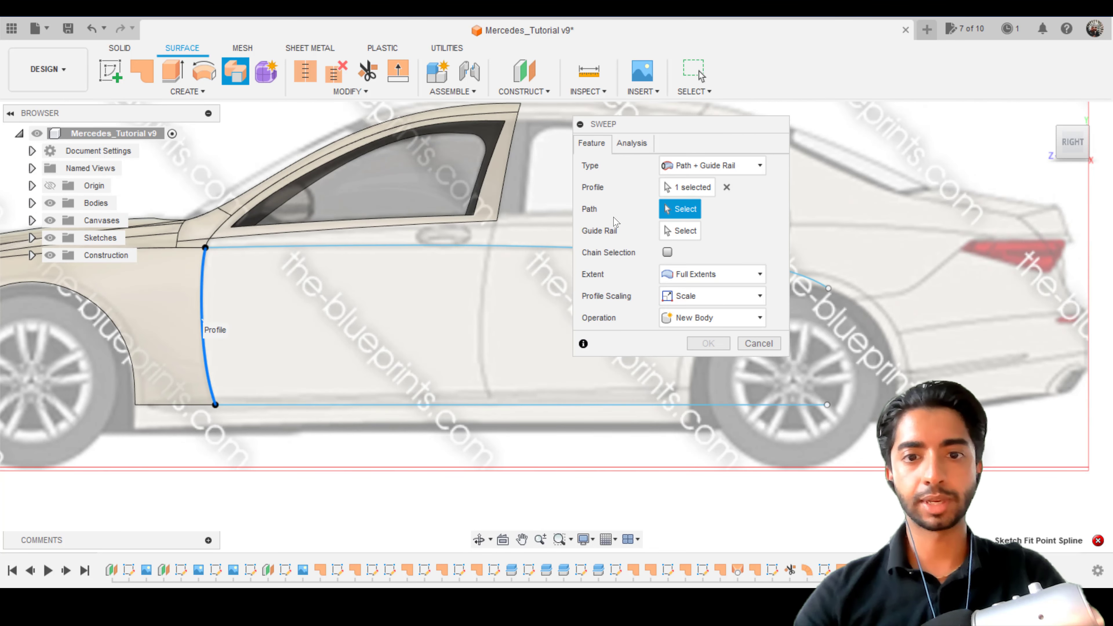
left_click(274, 404)
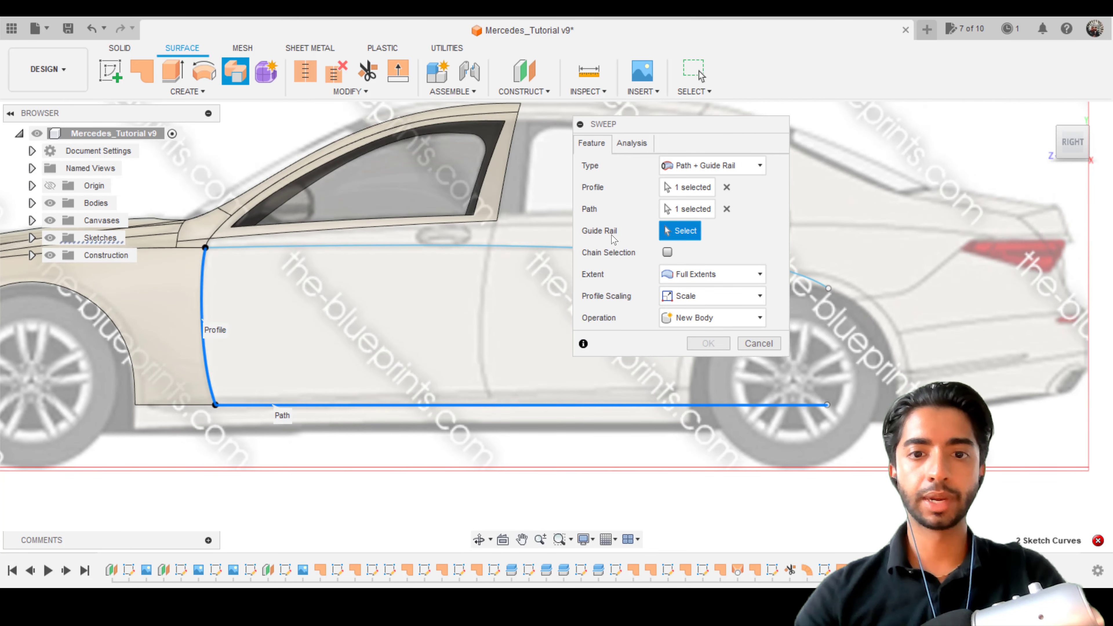
left_click(454, 247)
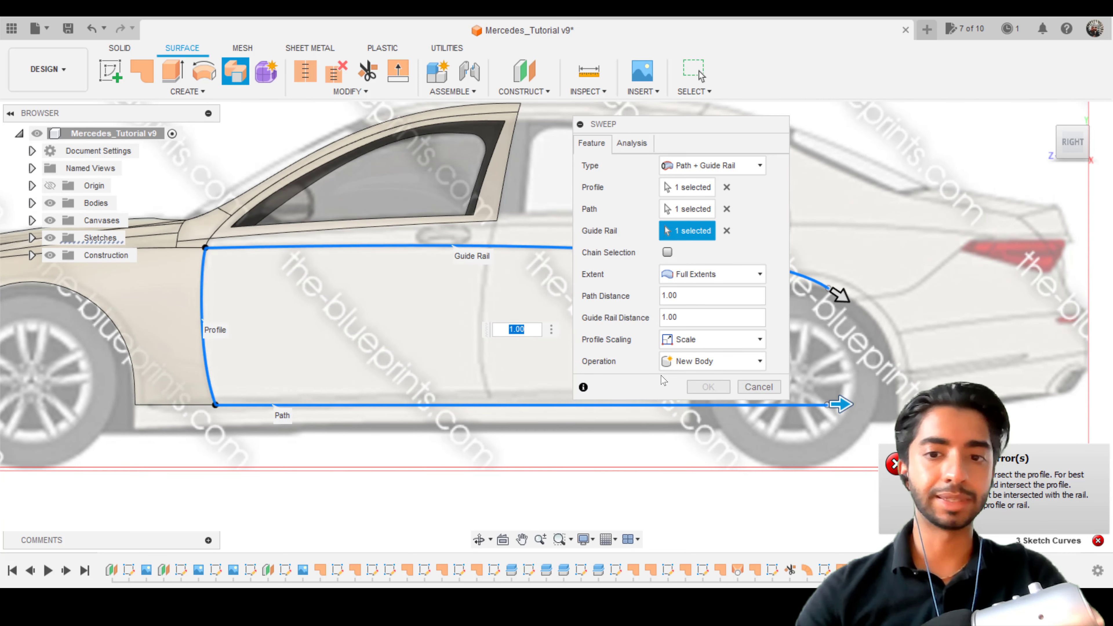
key("Escape")
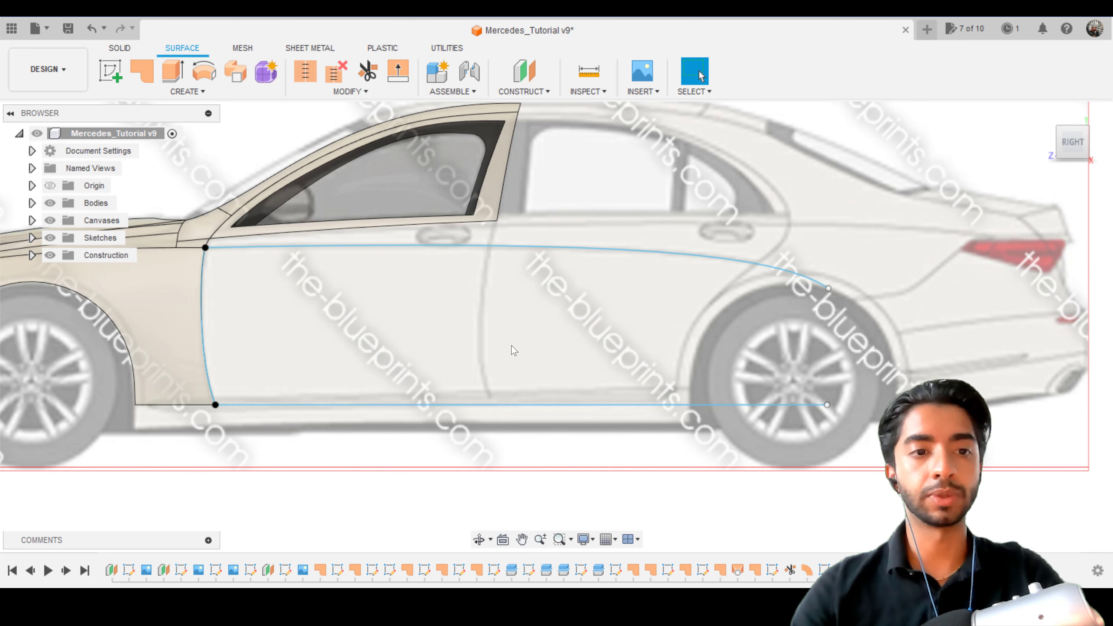
- Hide all bodies and retry the sweep of the edge spline along the upper spline, with the lower spline as guide rail
left_click(50, 202)
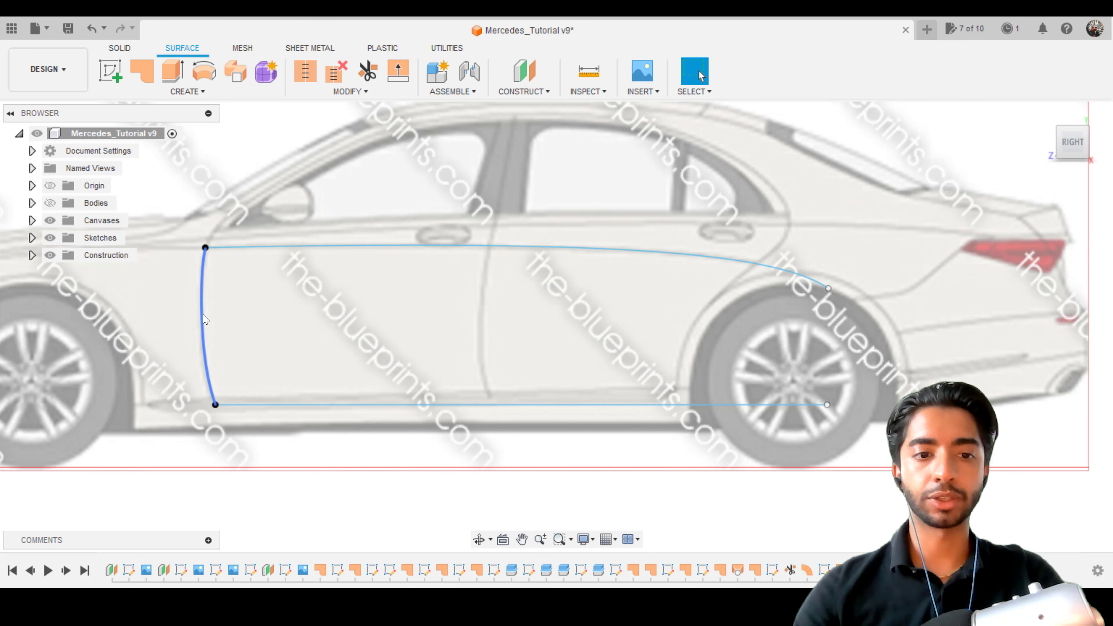
left_click(235, 71)
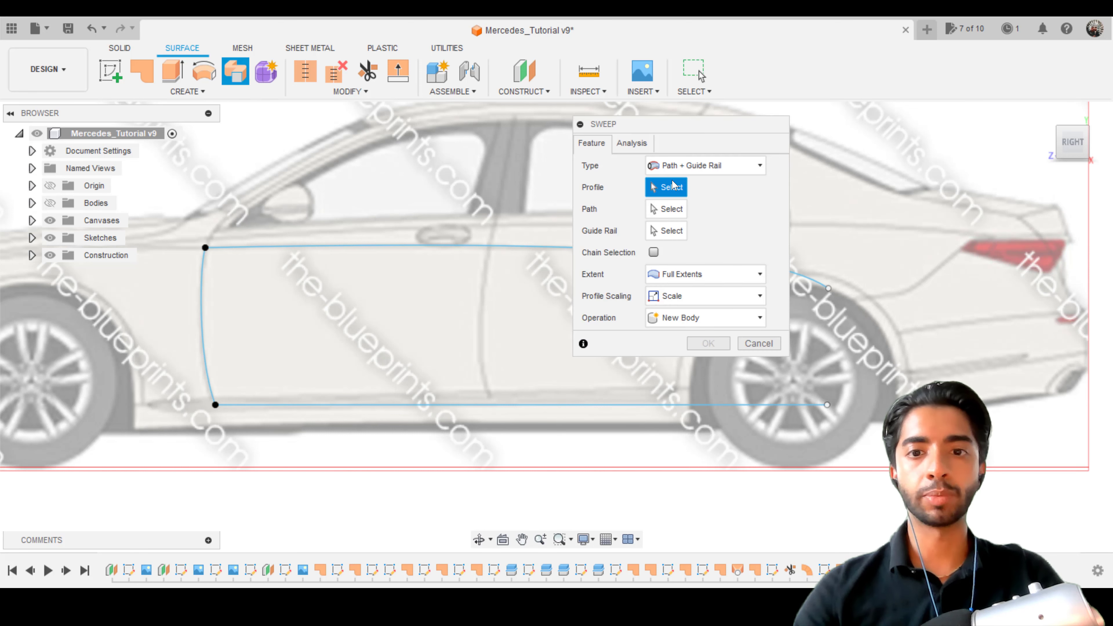
left_click(202, 320)
left_click(443, 247)
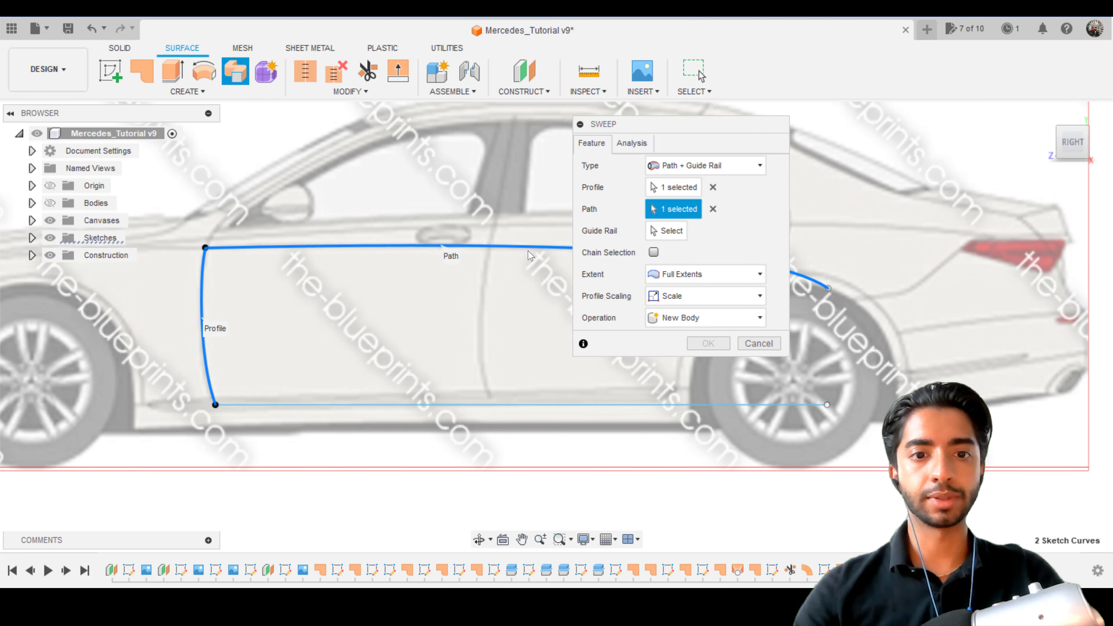
left_click(277, 406)
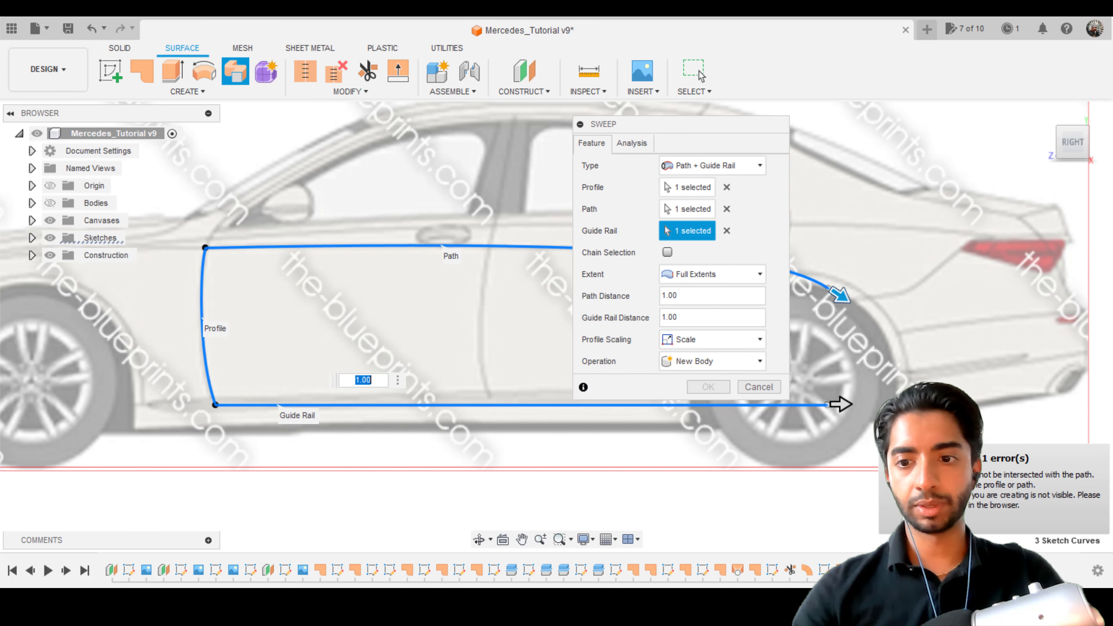
- Toggle the bodies' visibility, try the Perpendicular to Path extent for the sweep, and cancel the command
left_click(49, 203)
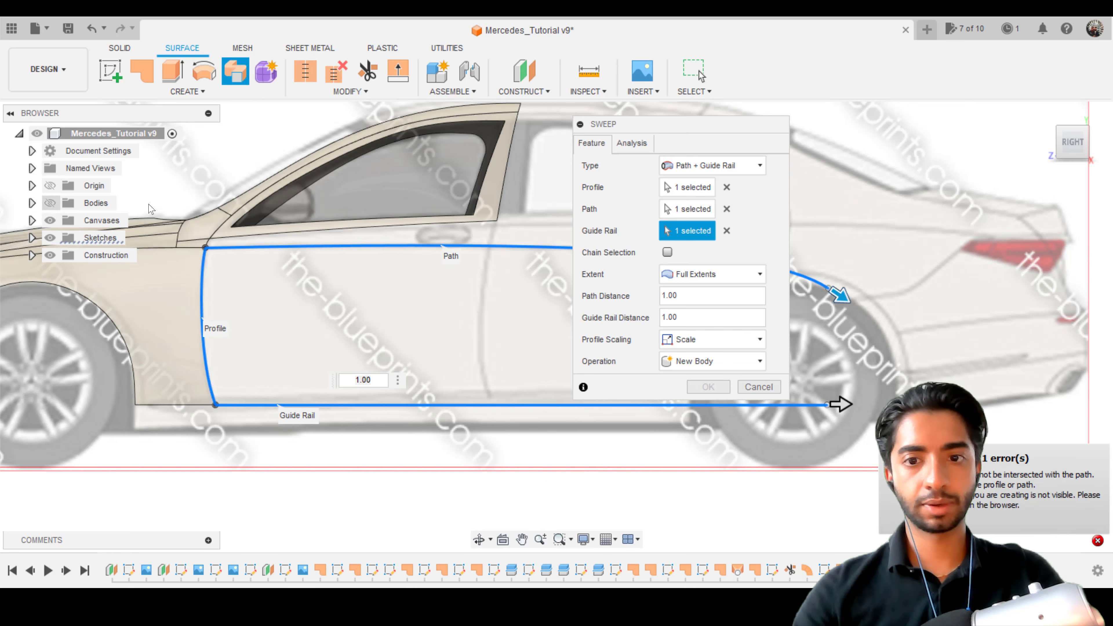
left_click(712, 274)
left_click(701, 295)
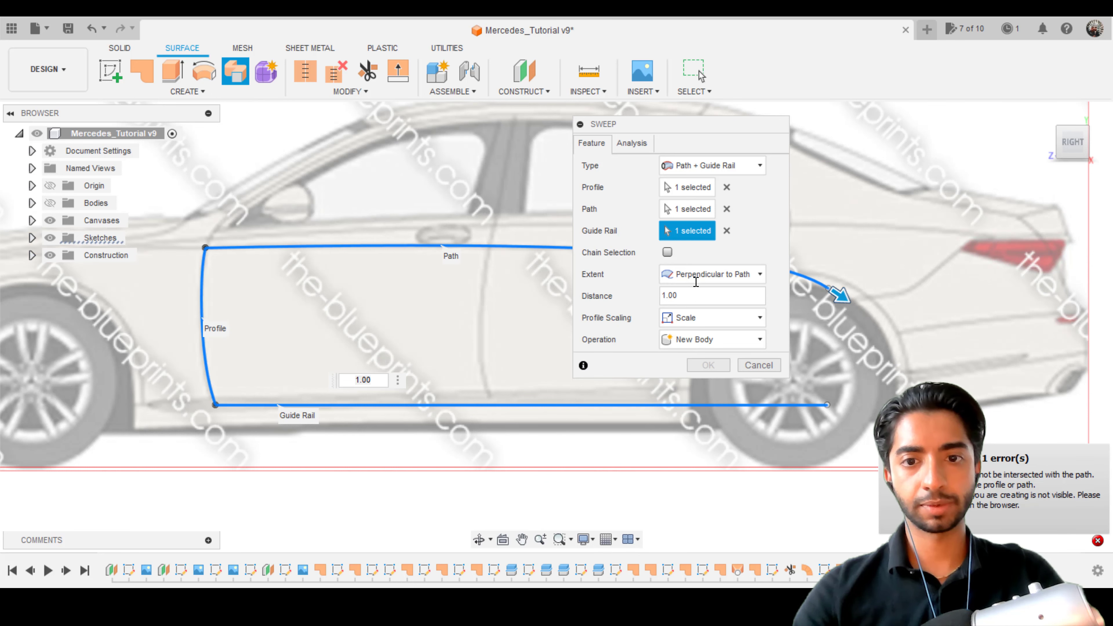
left_click(763, 364)
- Delete the lower side spline
scroll(145, 360, "up", 4)
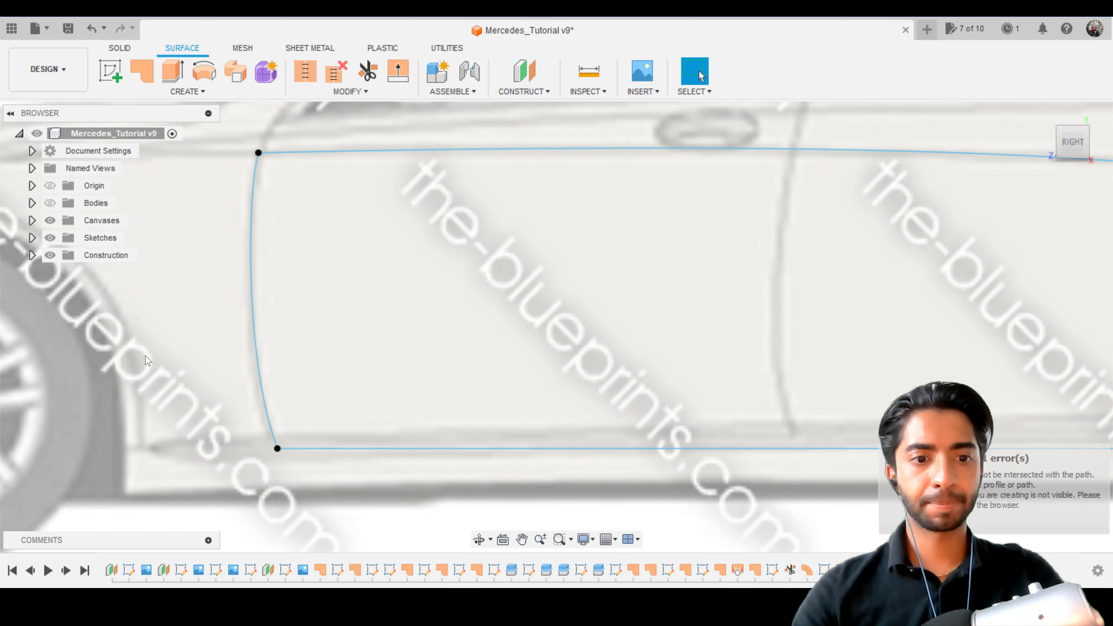
scroll(290, 403, "down", 3)
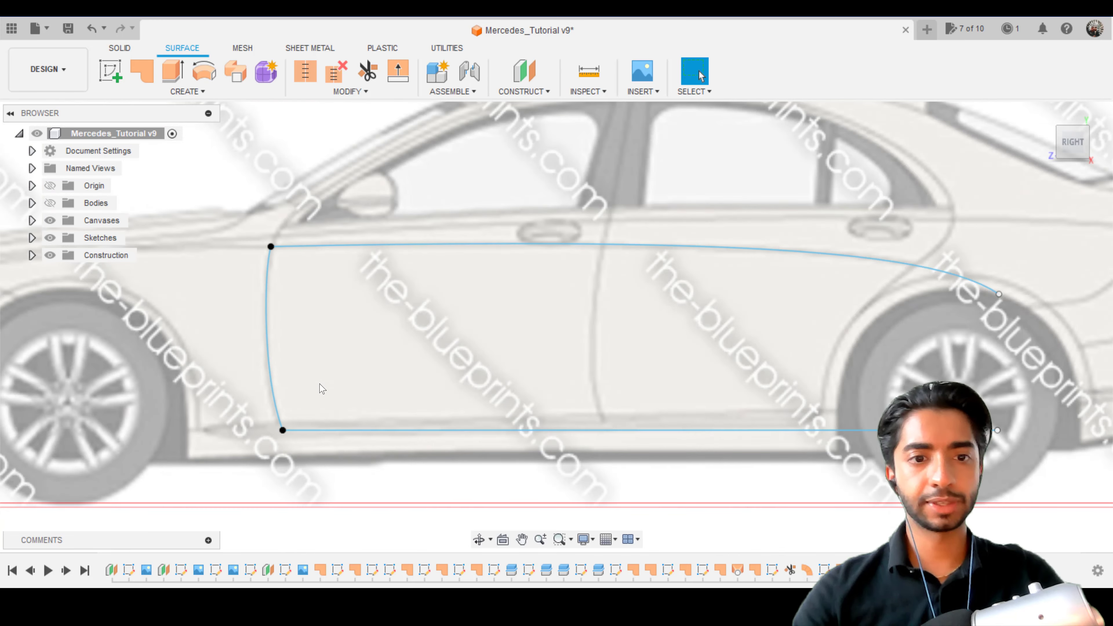
left_click(334, 434)
key("Delete")
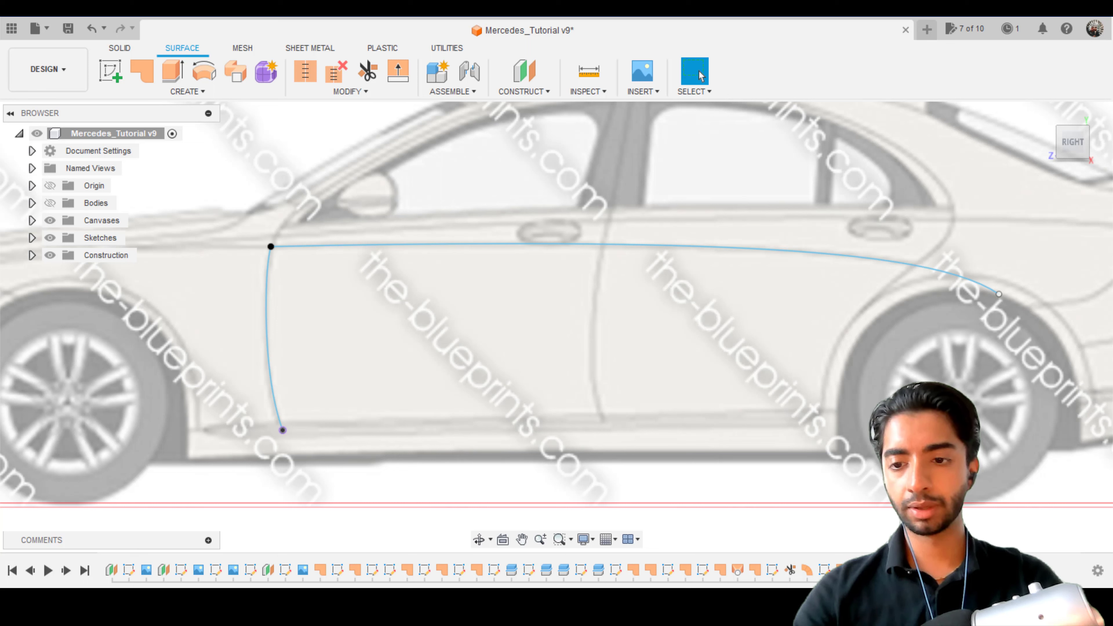
- Redraw the lower spline in the side sketch horizontally from the edge spline's lower endpoint to the rear wheel, and finish the sketch
right_click(998, 570)
left_click(1009, 432)
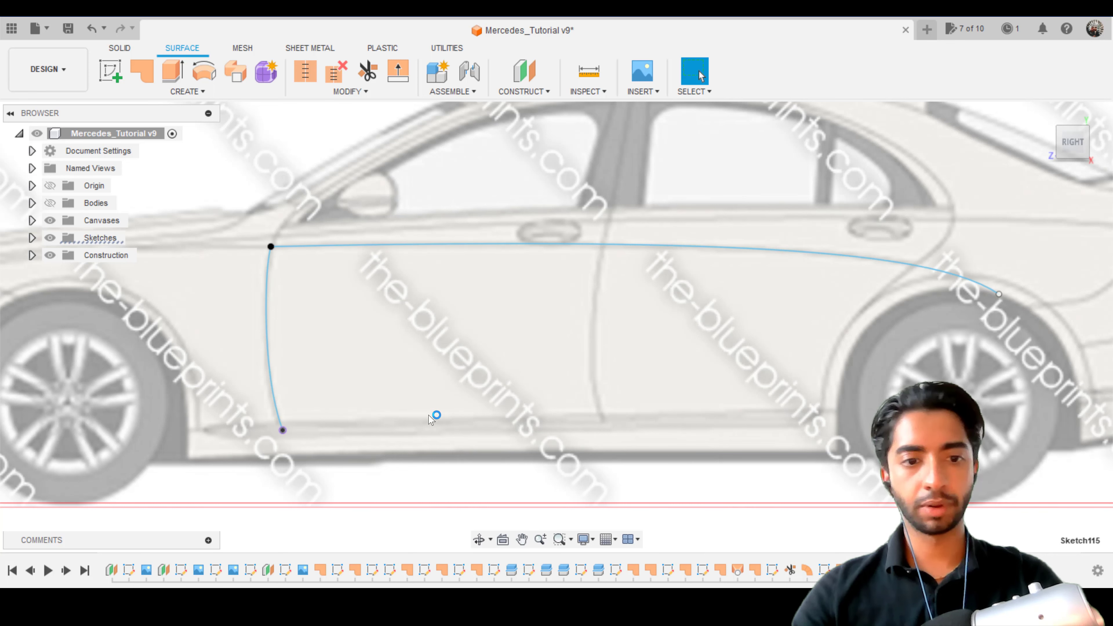
left_click(205, 72)
scroll(248, 363, "down", 3)
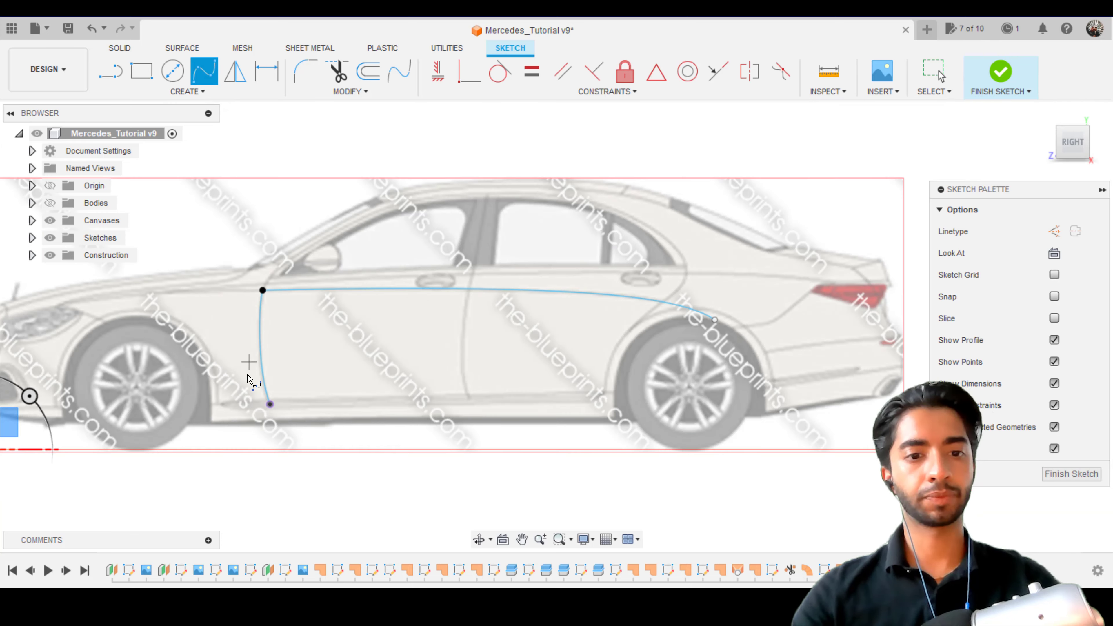
middle_click_drag(245, 409, 243, 419, "shift")
left_click(159, 423)
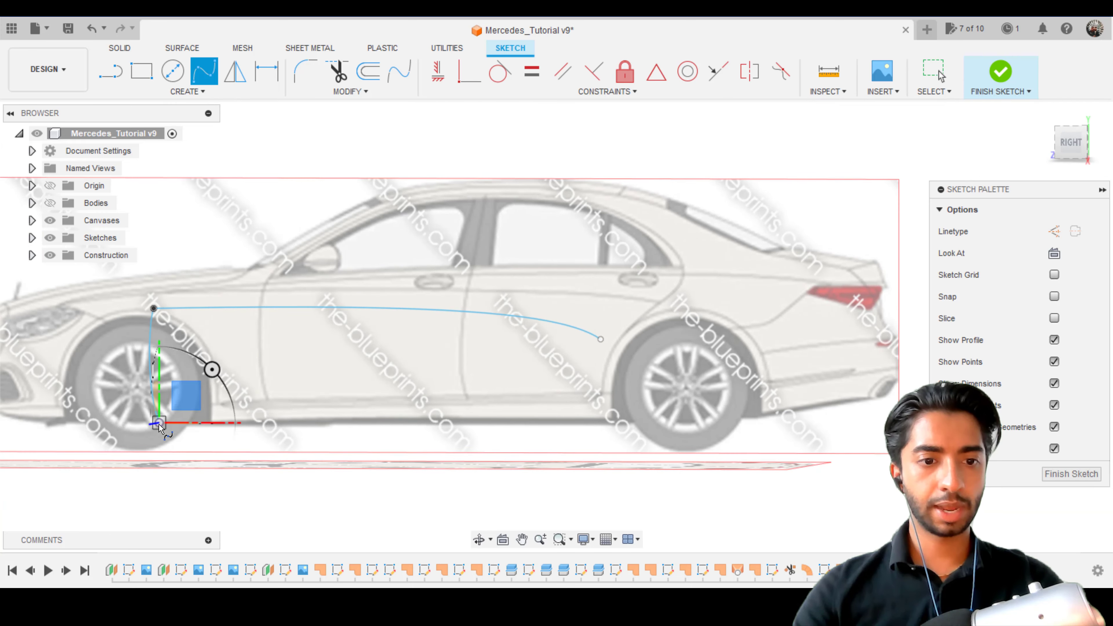
left_click(1073, 143)
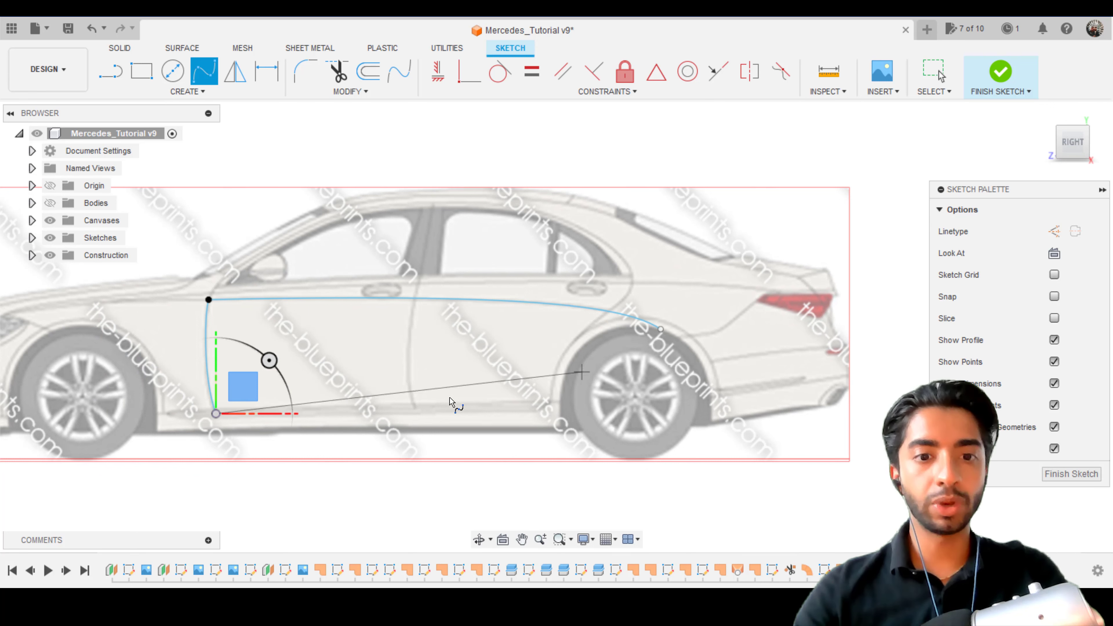
left_click(371, 415)
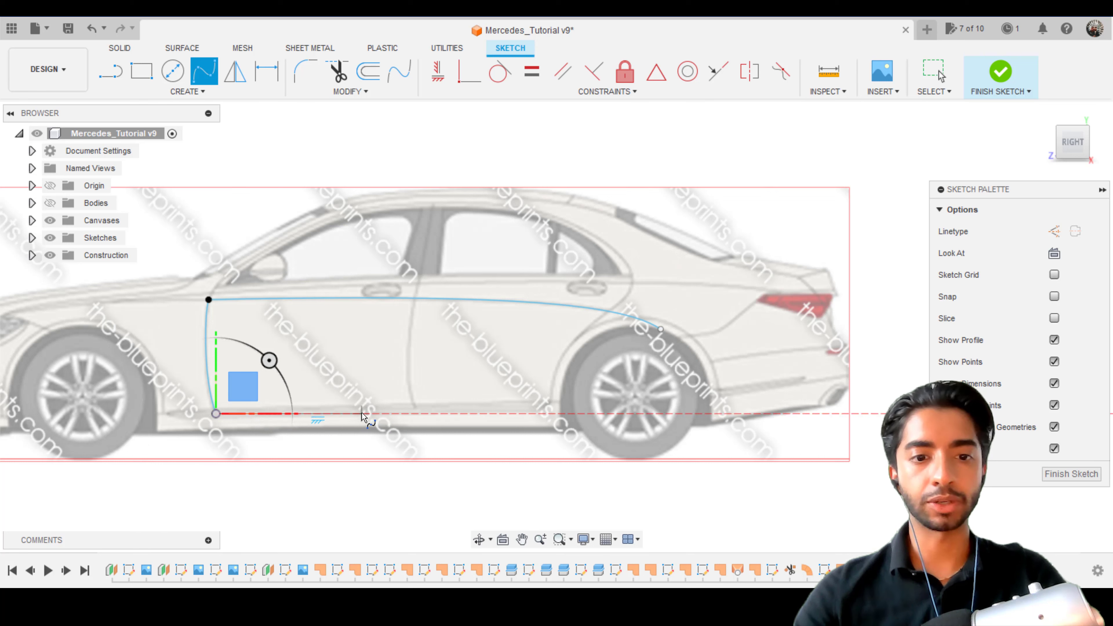
left_click(657, 413)
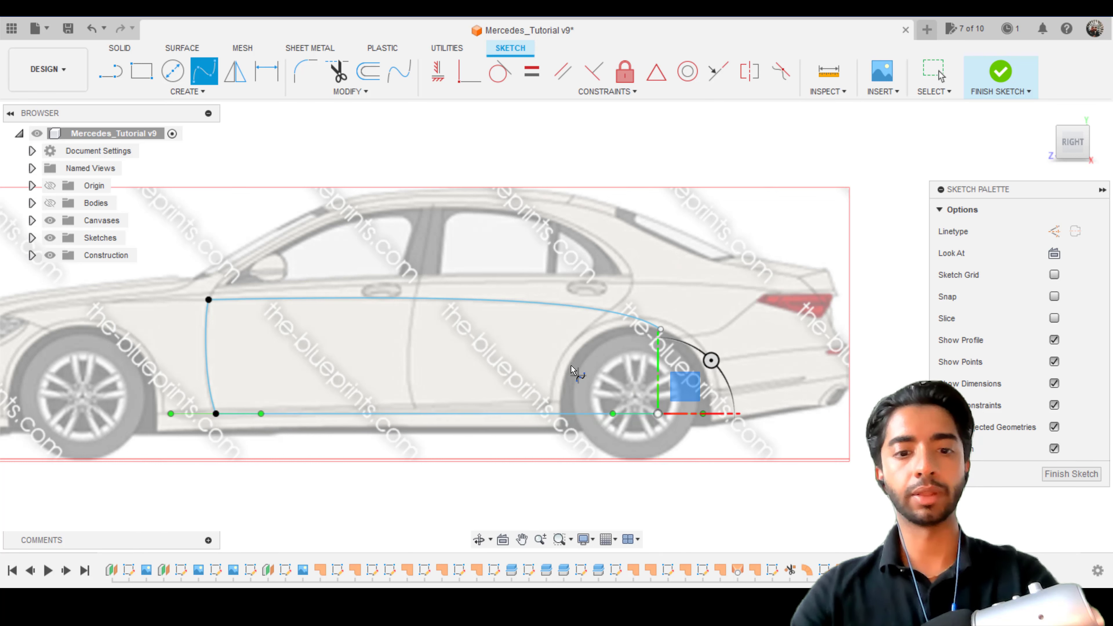
left_click(1014, 75)
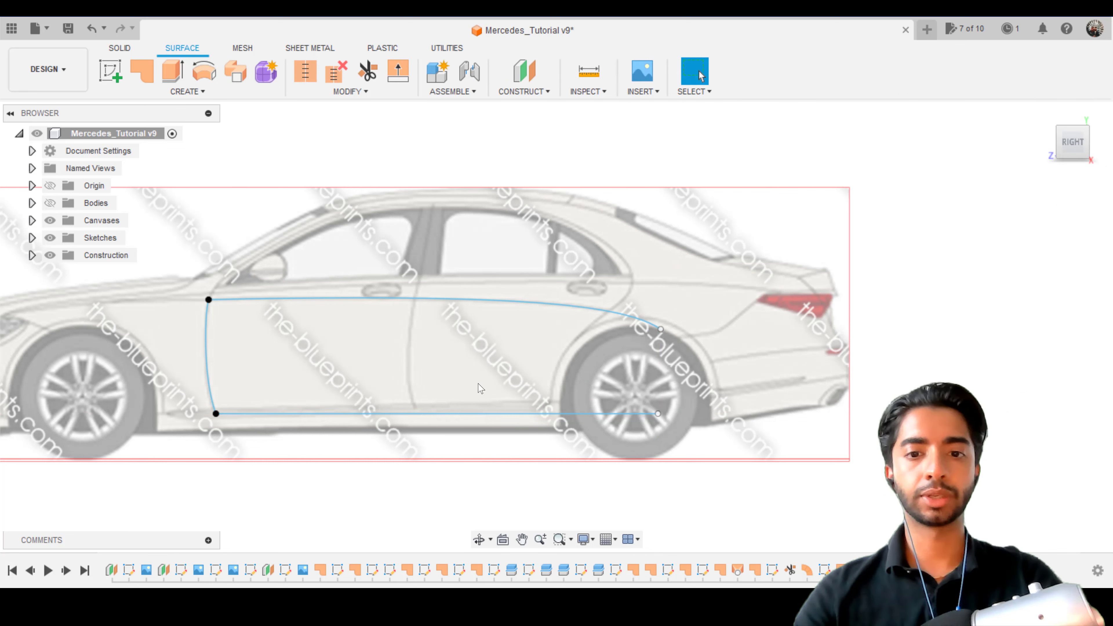
- Sweep the edge spline as a new surface body along the upper spline, with the lower spline as guide rail, and show the bodies
left_click(237, 82)
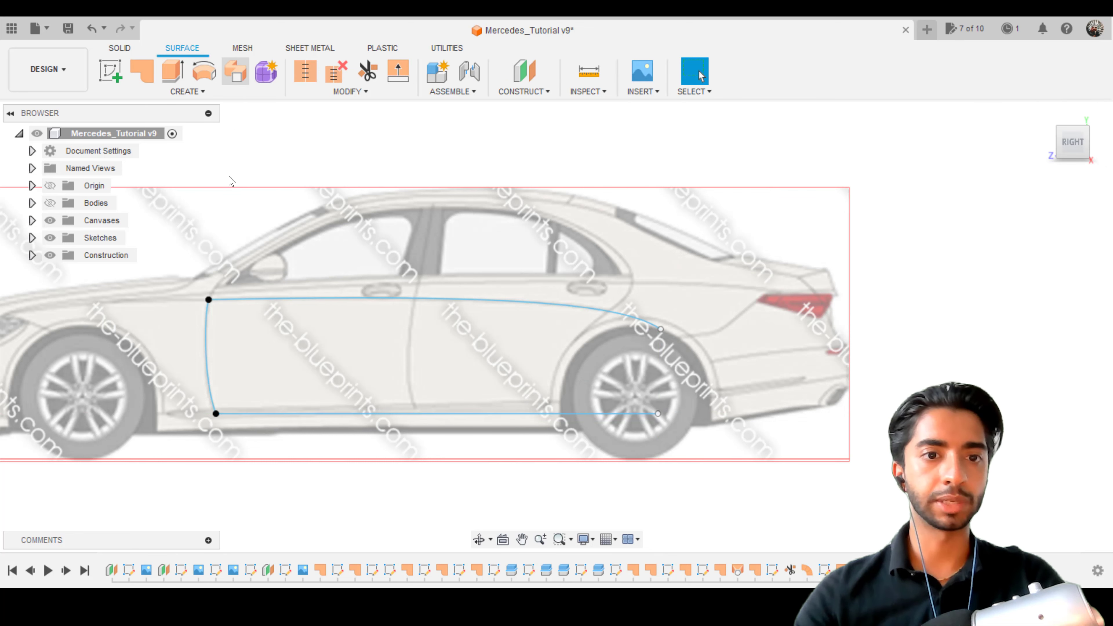
left_click(208, 349)
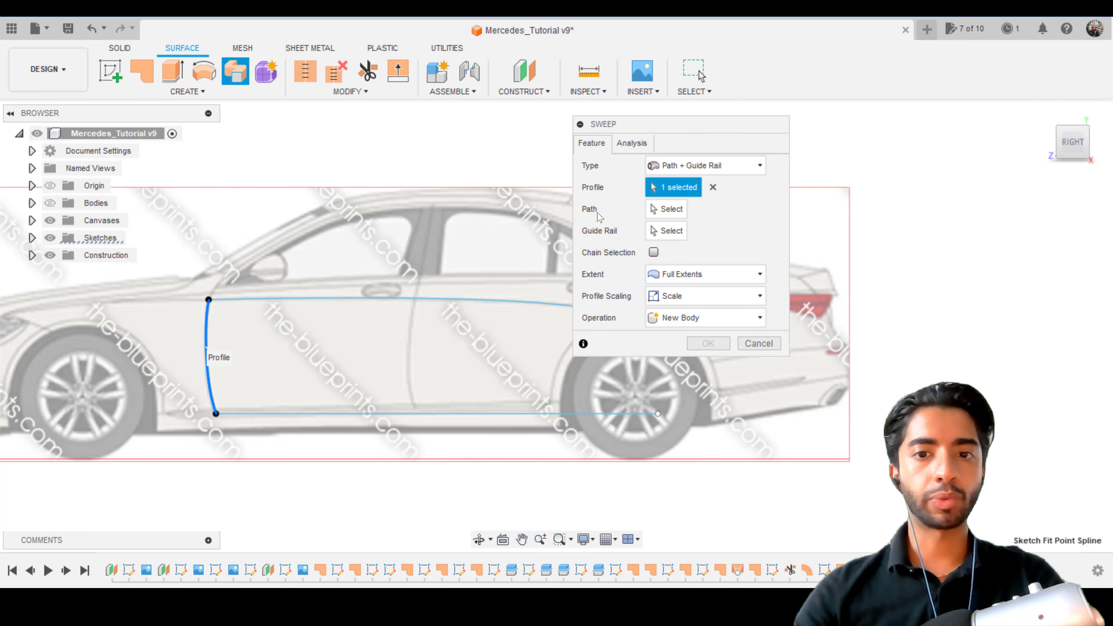
left_click(666, 209)
left_click(666, 230)
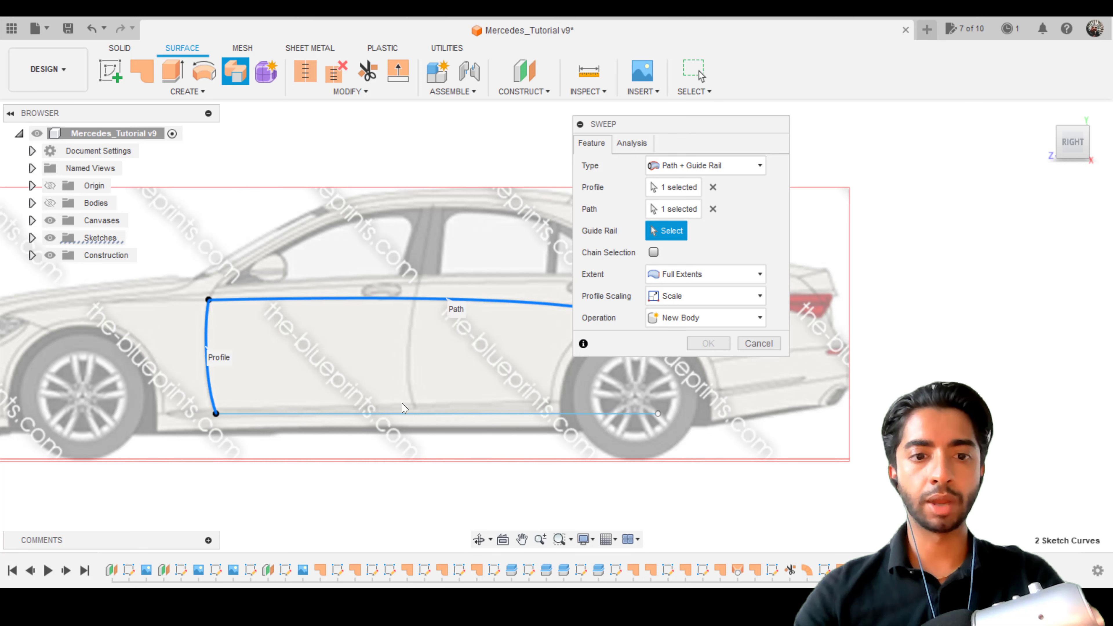
left_click(389, 414)
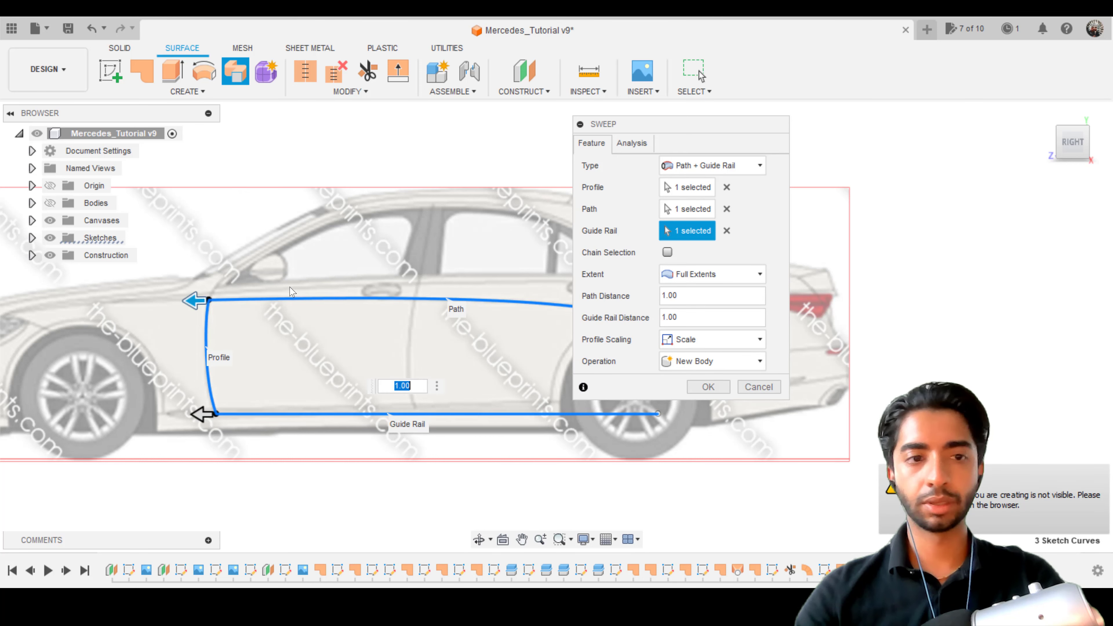
left_click(50, 203)
scroll(376, 351, "down", 3)
middle_click_drag(387, 322, 312, 334)
scroll(313, 338, "up", 2)
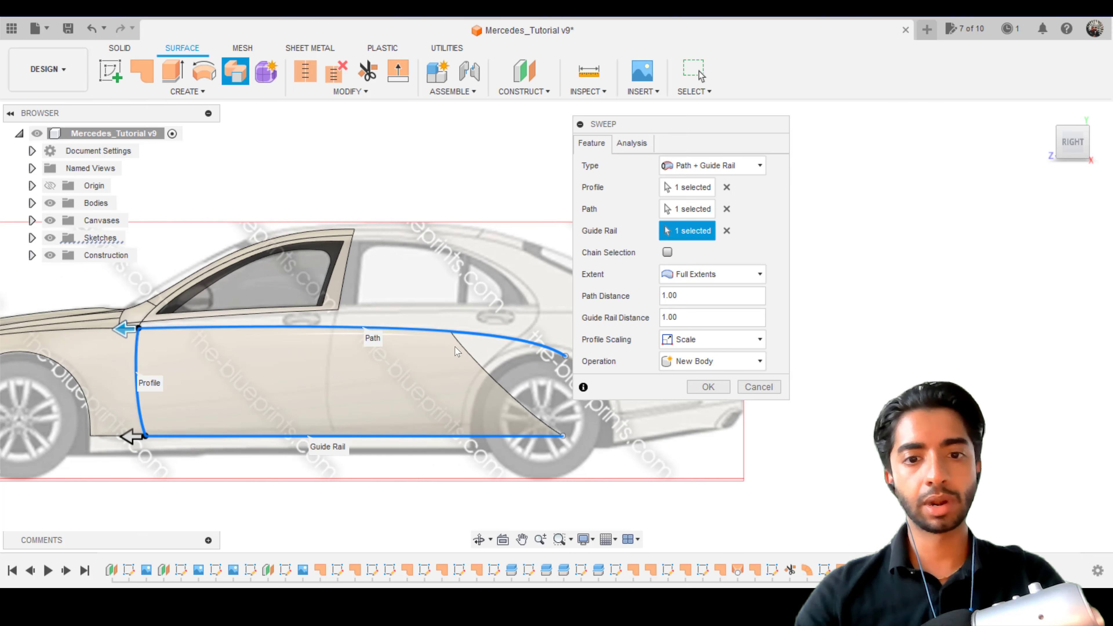
left_click(708, 387)
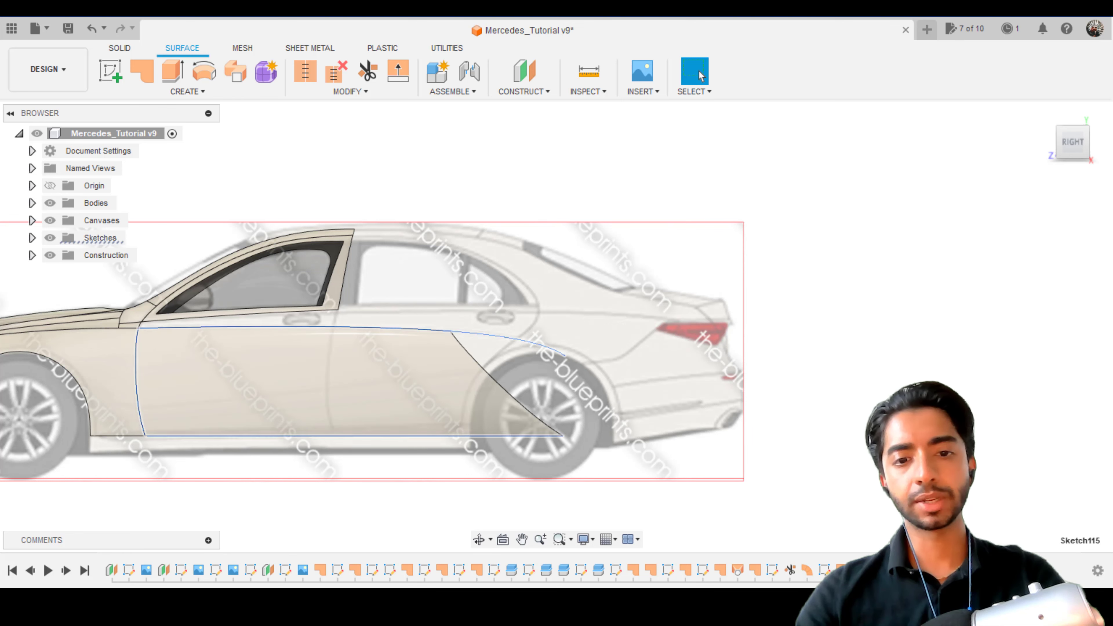
- Move the upper side spline's rear endpoint rearward to just below the tail light in the side sketch, and finish the sketch
double_click(968, 570)
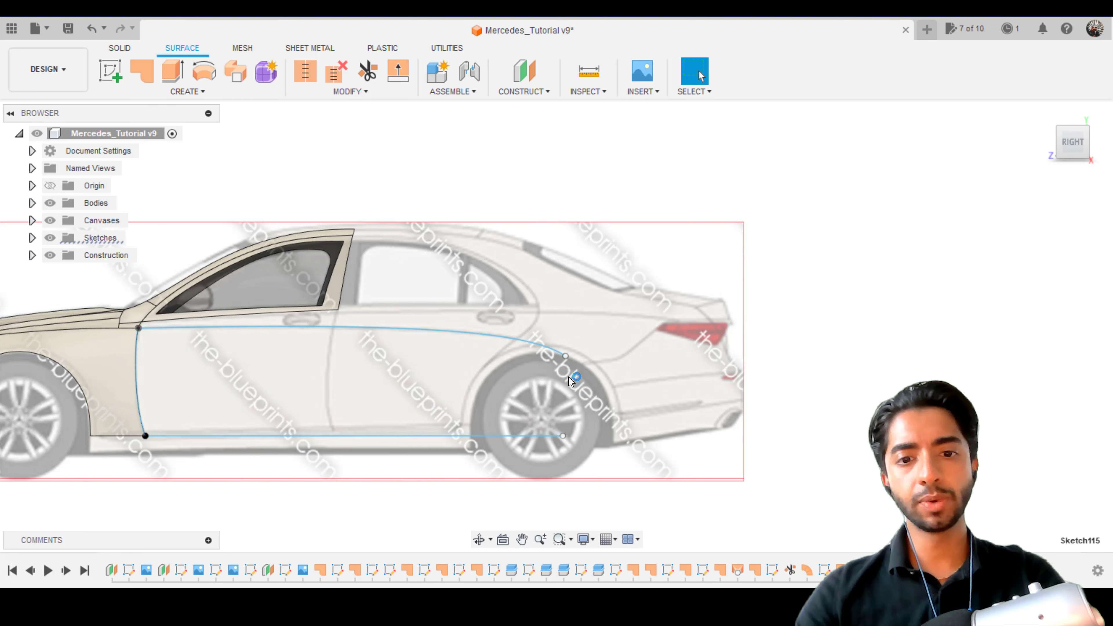
key("m")
left_click(566, 357)
mouse_move(566, 357)
left_mouse_down()
mouse_move(620, 356)
mouse_move(650, 381)
mouse_move(653, 344)
mouse_move(701, 358)
left_mouse_up()
key("Return")
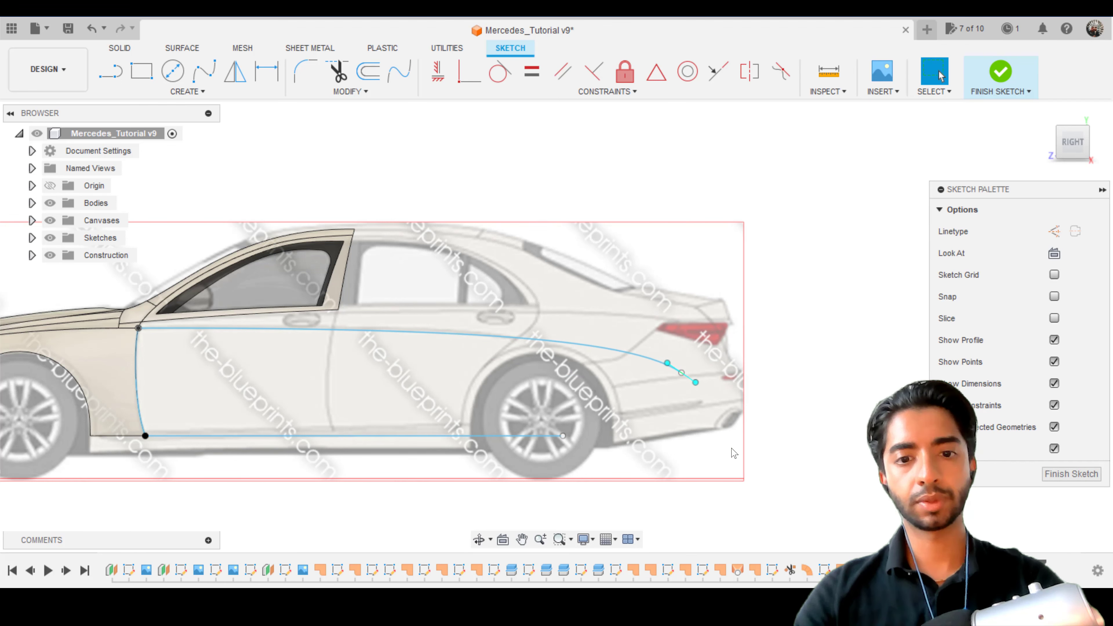
left_click(1017, 86)
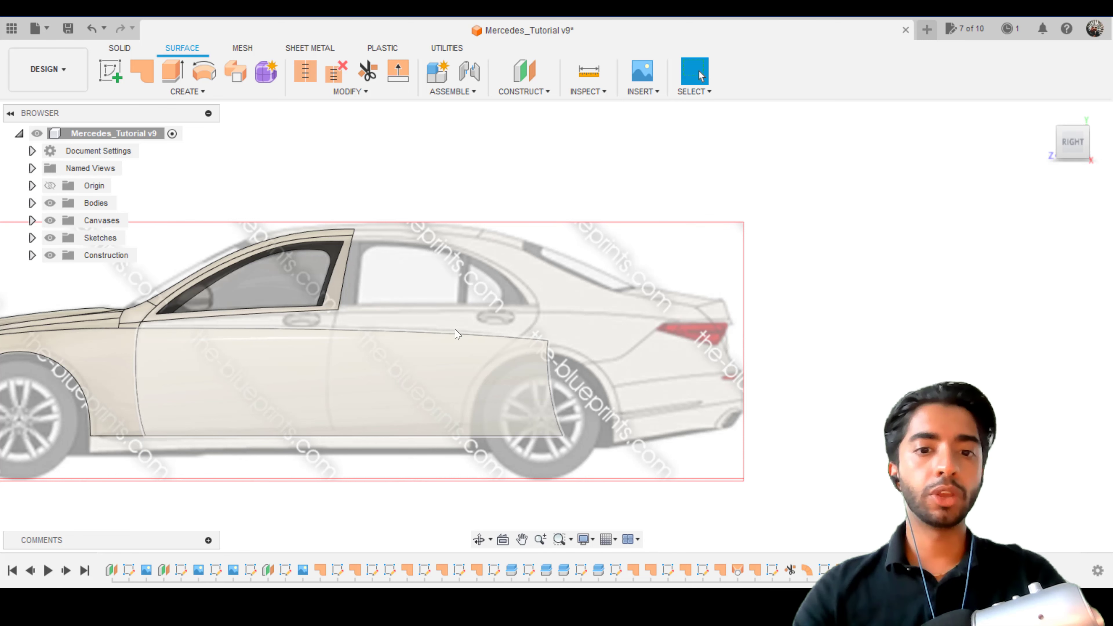
- Show Sketch115 with the side splines over the swept surface
left_click(32, 238)
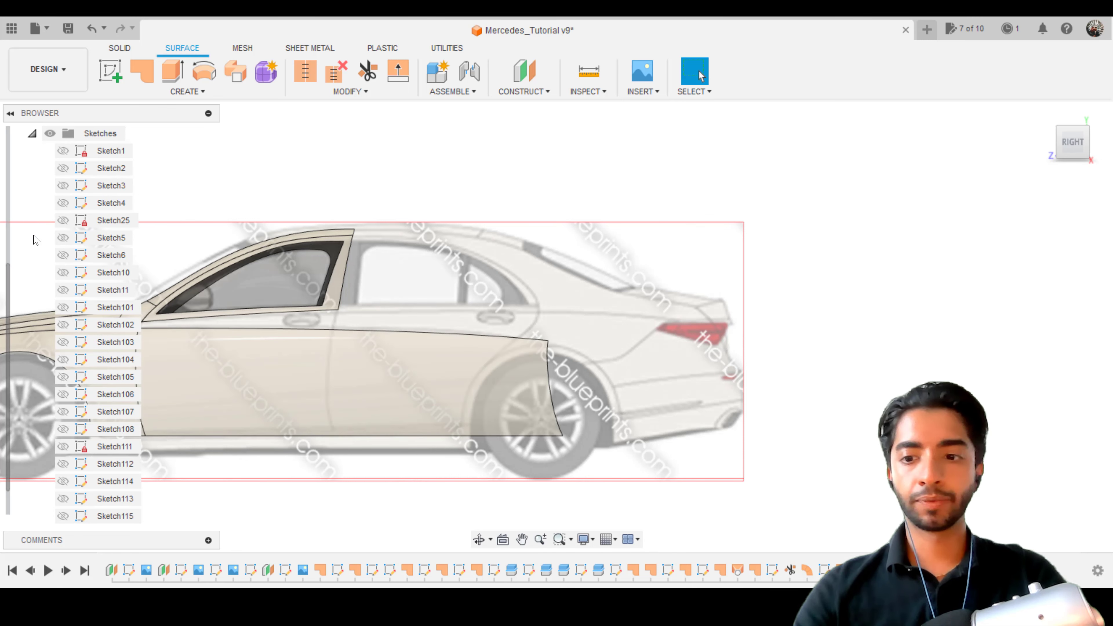
scroll(87, 495, "down", 1)
left_click(63, 498)
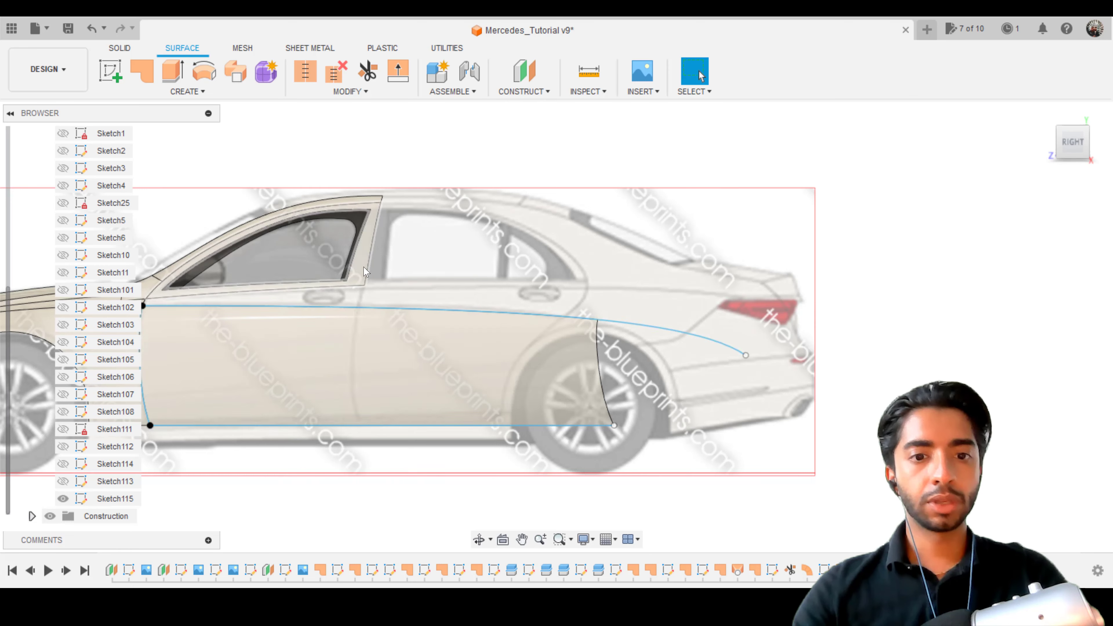
- Examine the upper, lower and edge splines that drive the swept door surface, one after another
scroll(355, 273, "down", 2)
left_click(679, 340)
scroll(438, 439, "up", 2)
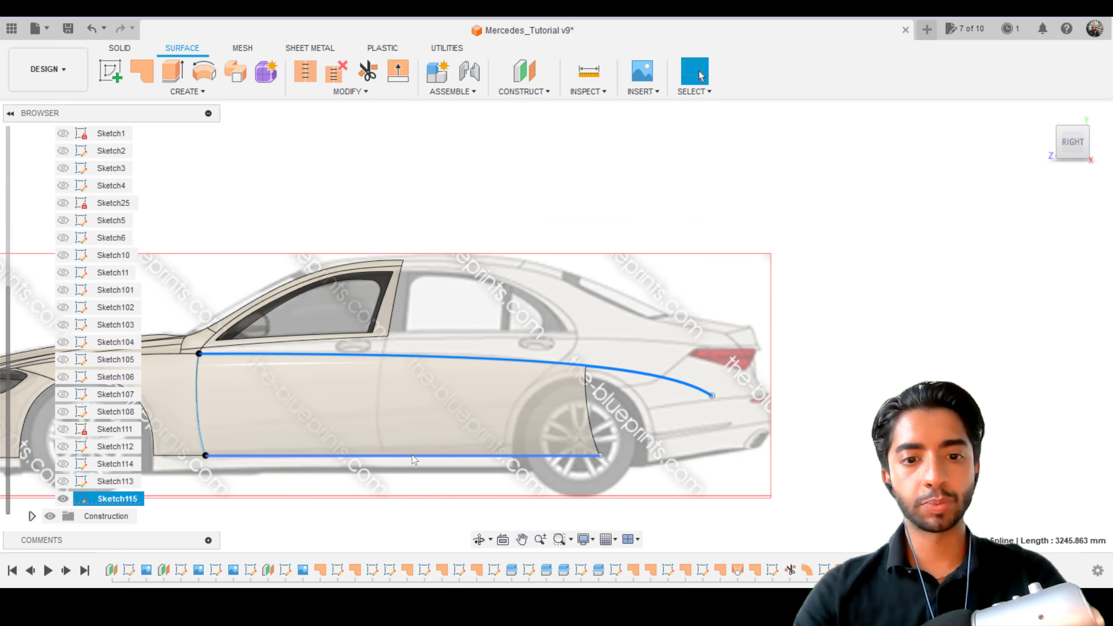
left_click(416, 455)
left_click(199, 419)
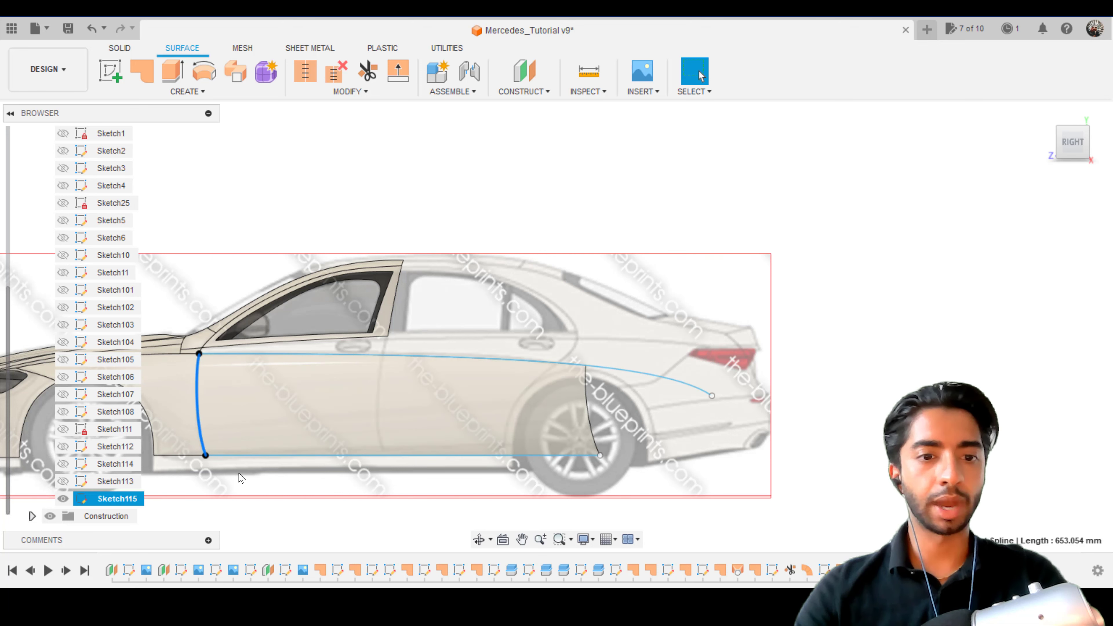
left_click(244, 480)
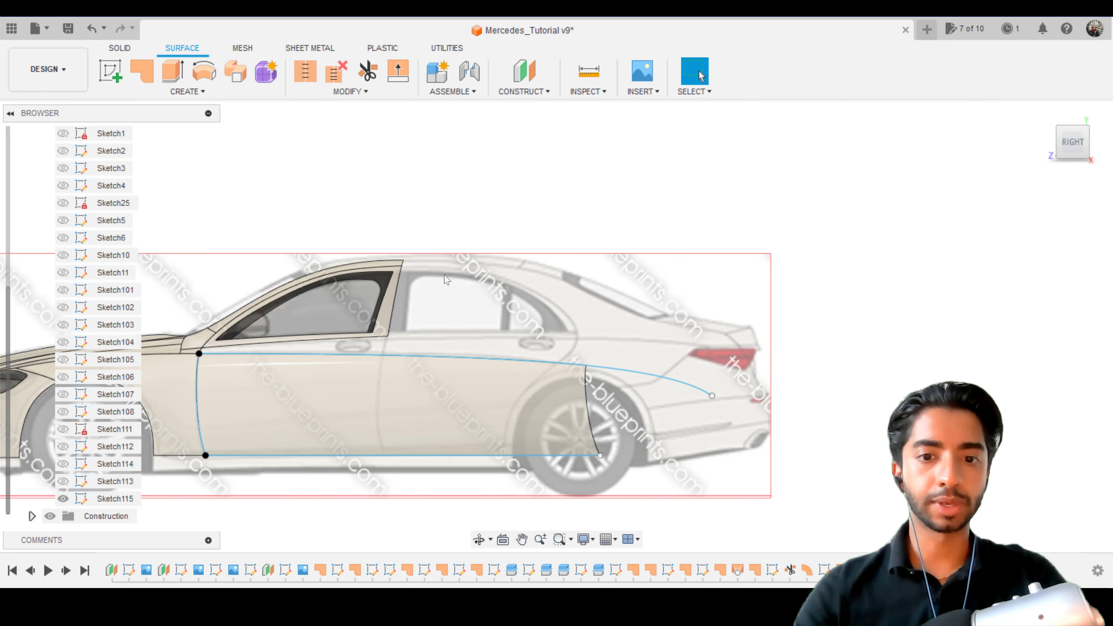
- Try moving the upper spline's rear endpoint about 61 mm forward and 22 mm up in Sketch115, and finish the sketch
left_click(484, 358)
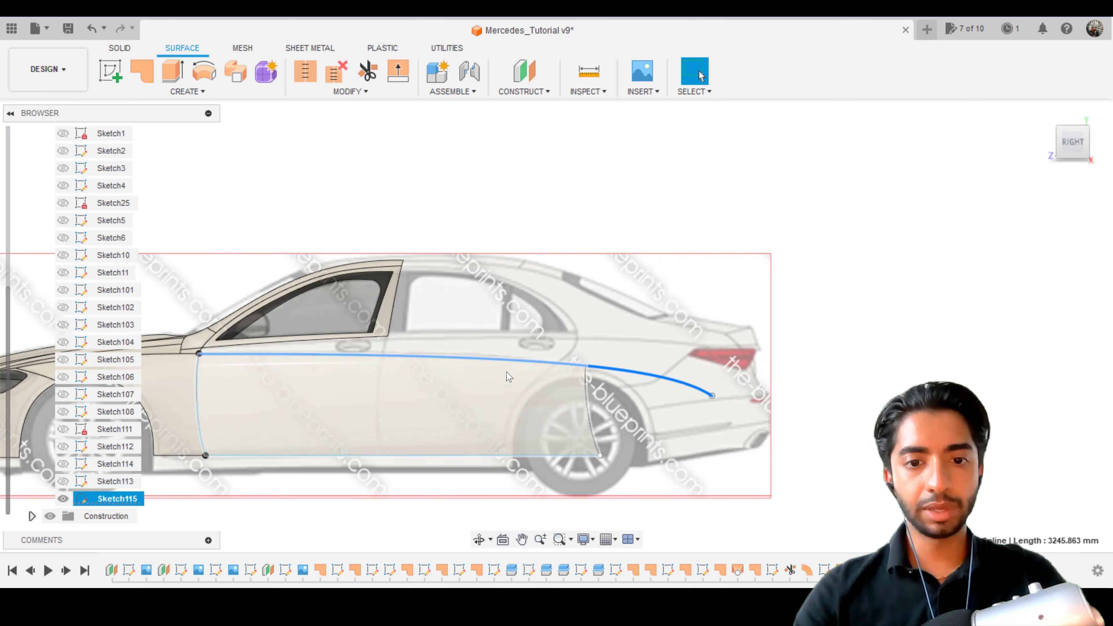
scroll(495, 364, "up", 2)
right_click(800, 410)
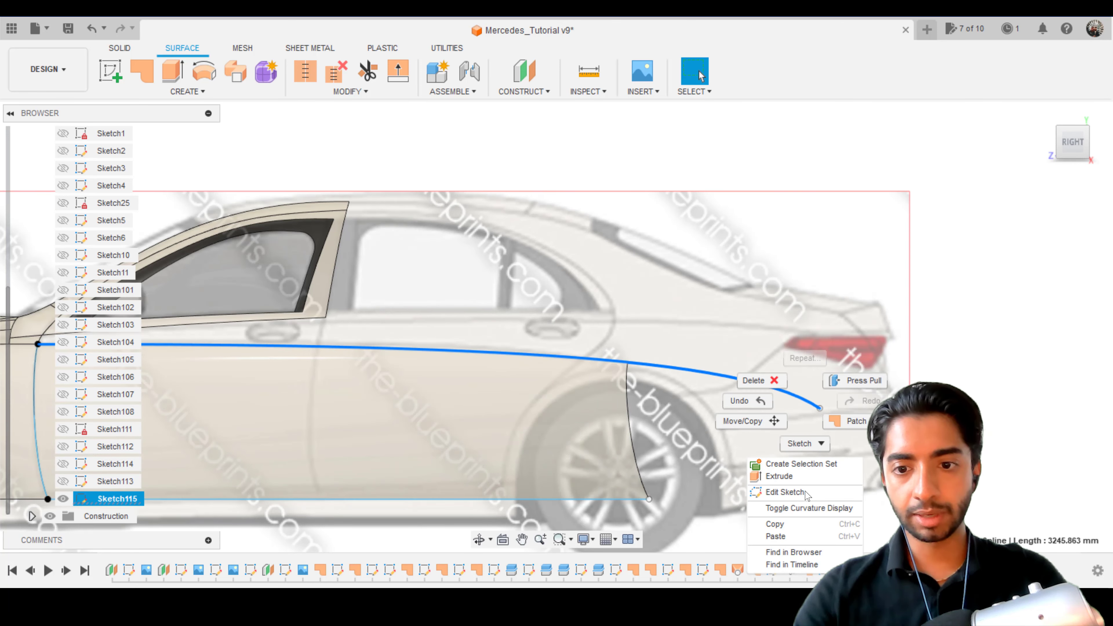
left_click(796, 414)
double_click(795, 401)
left_click(819, 408)
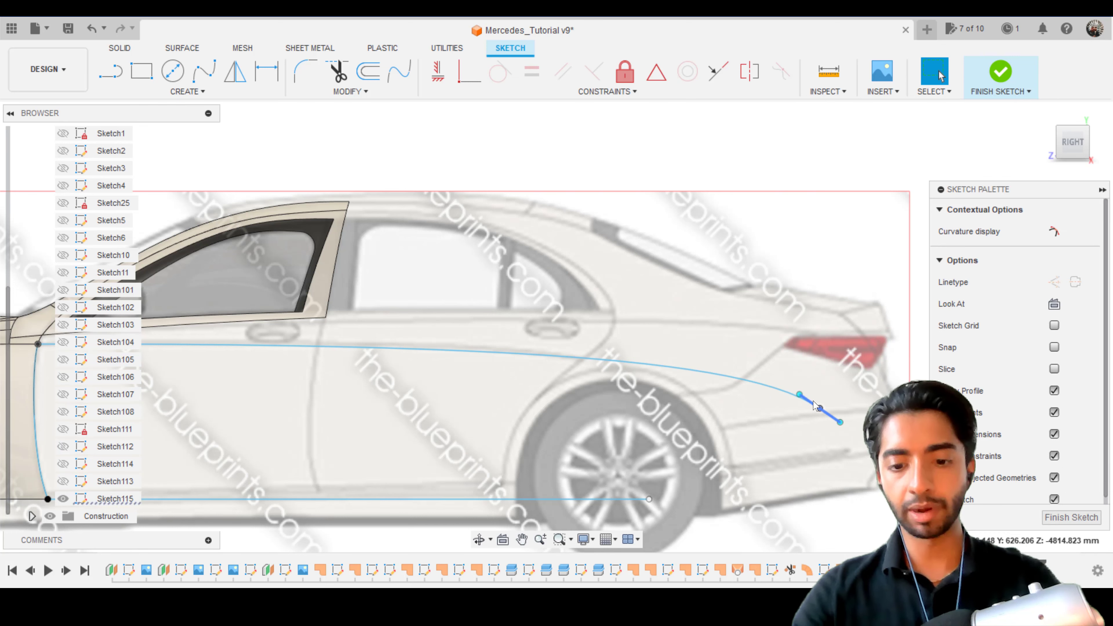
key("m")
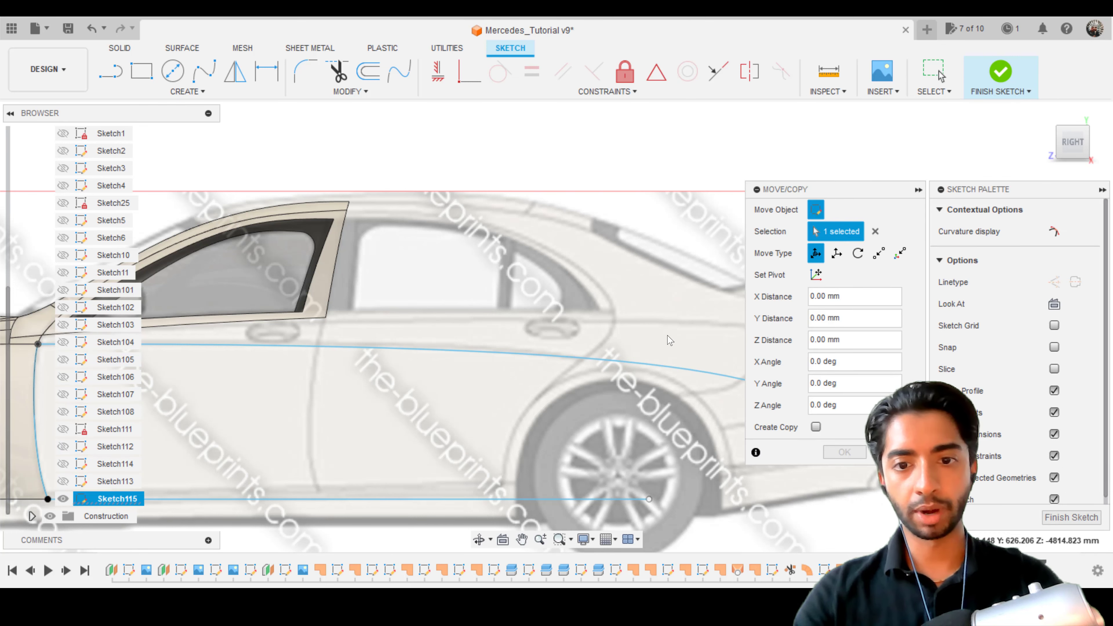
scroll(669, 341, "down", 4)
left_click_drag(676, 355, 666, 355)
left_click(999, 71)
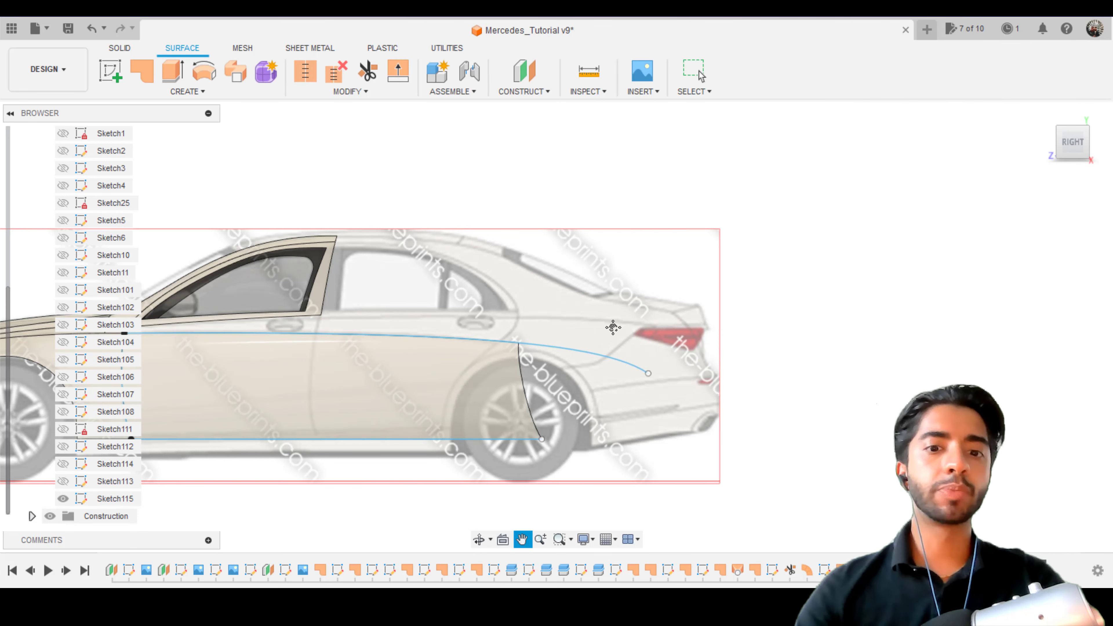
- Try moving the upper spline's rear endpoint about 492 mm forward and 54 mm up, over the rear wheel arch, and finish the sketch
scroll(591, 335, "up", 3)
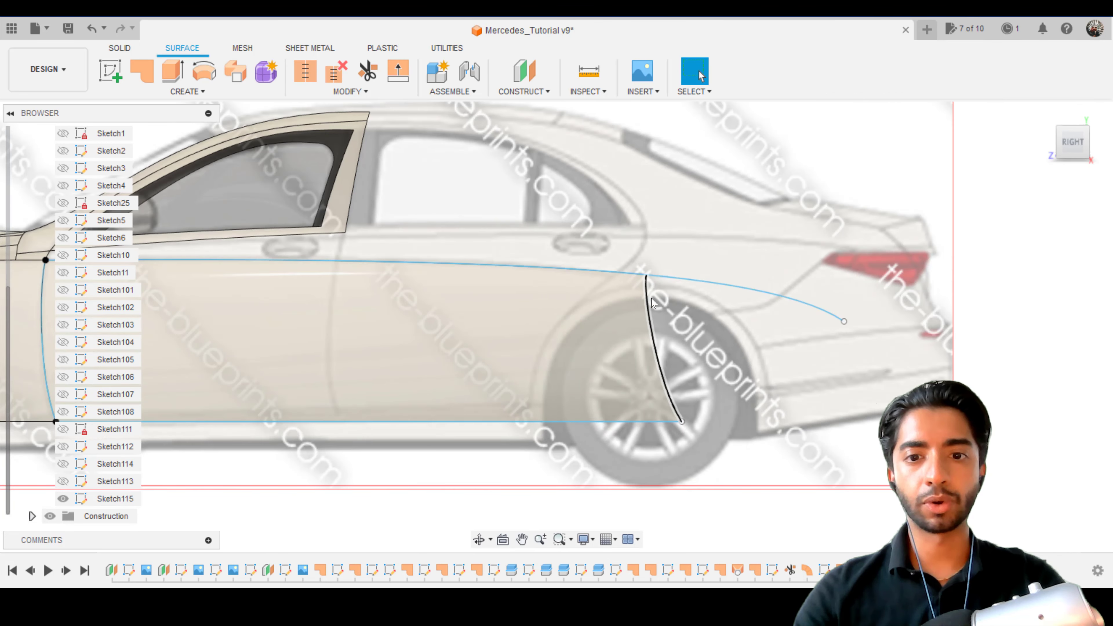
left_click(659, 279)
right_click(657, 279)
key("Escape")
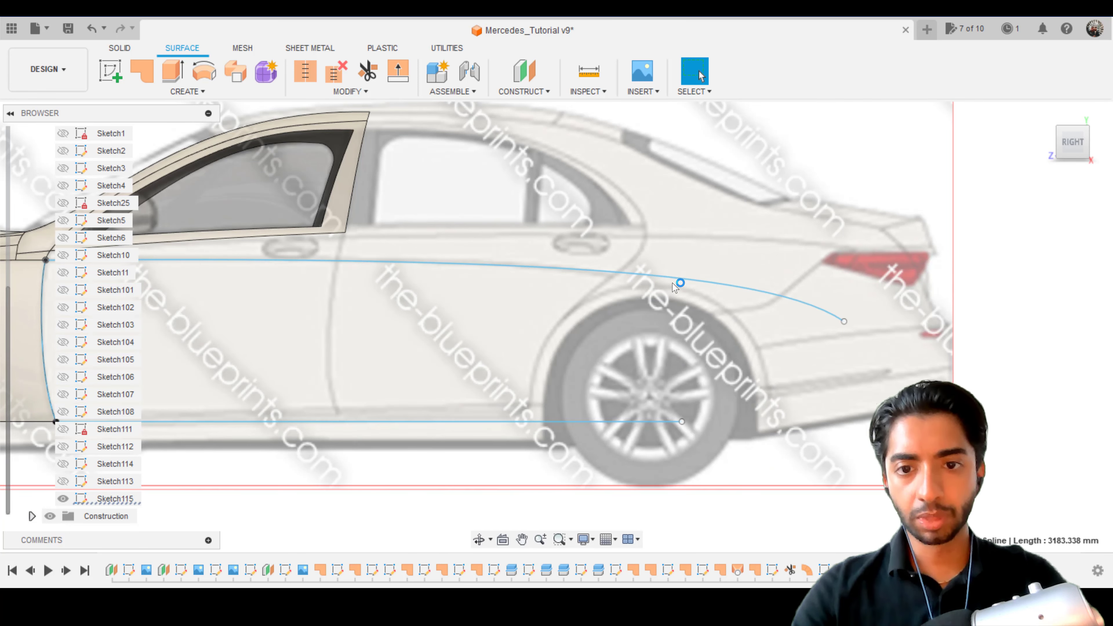
double_click(673, 278)
left_click(844, 321)
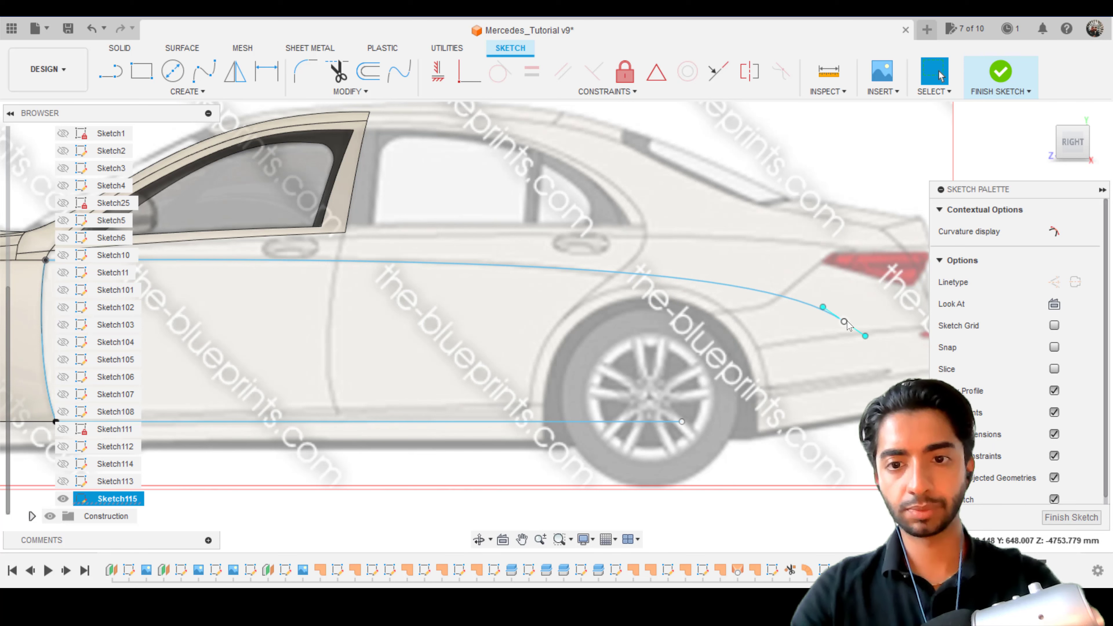
key("m")
middle_click_drag(554, 217, 339, 193)
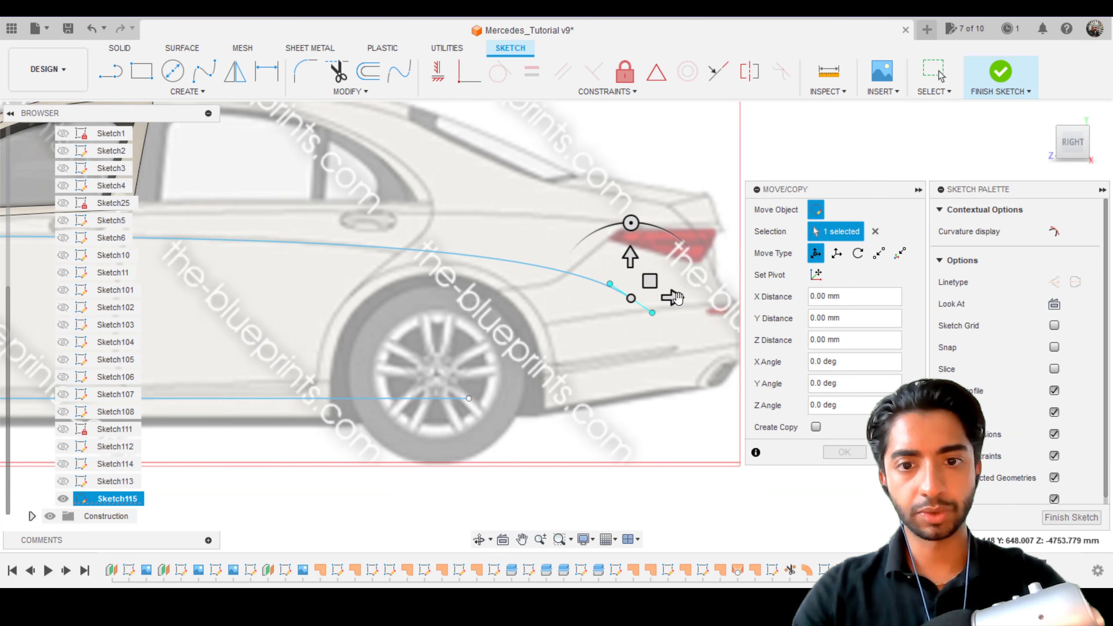
left_click_drag(648, 281, 653, 306)
key("ctrl+z")
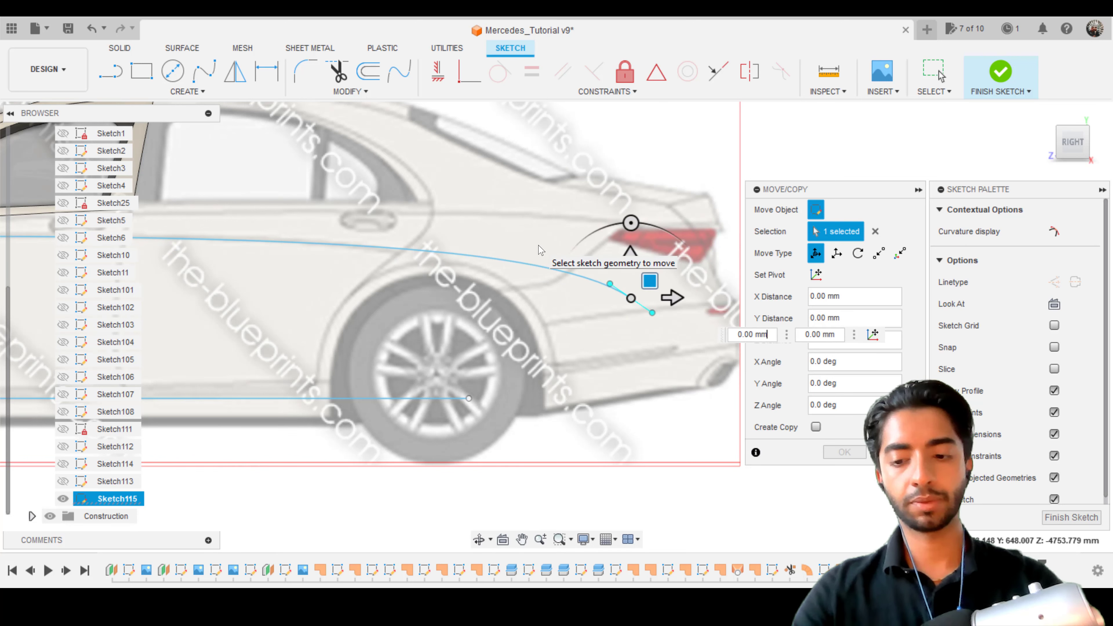
left_click_drag(652, 276, 525, 265)
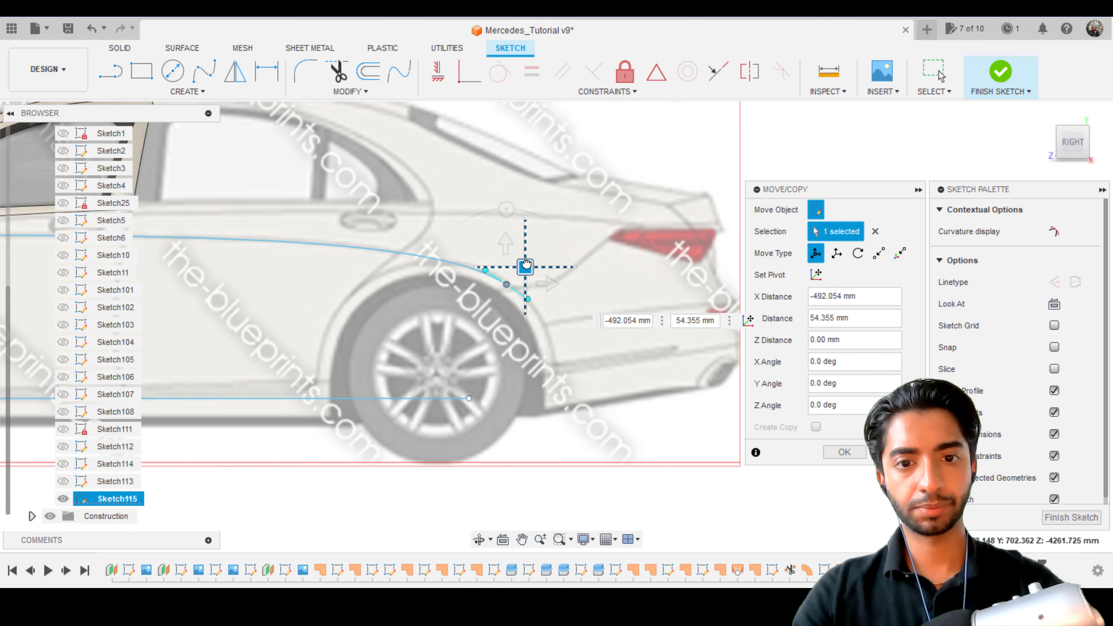
left_click(844, 451)
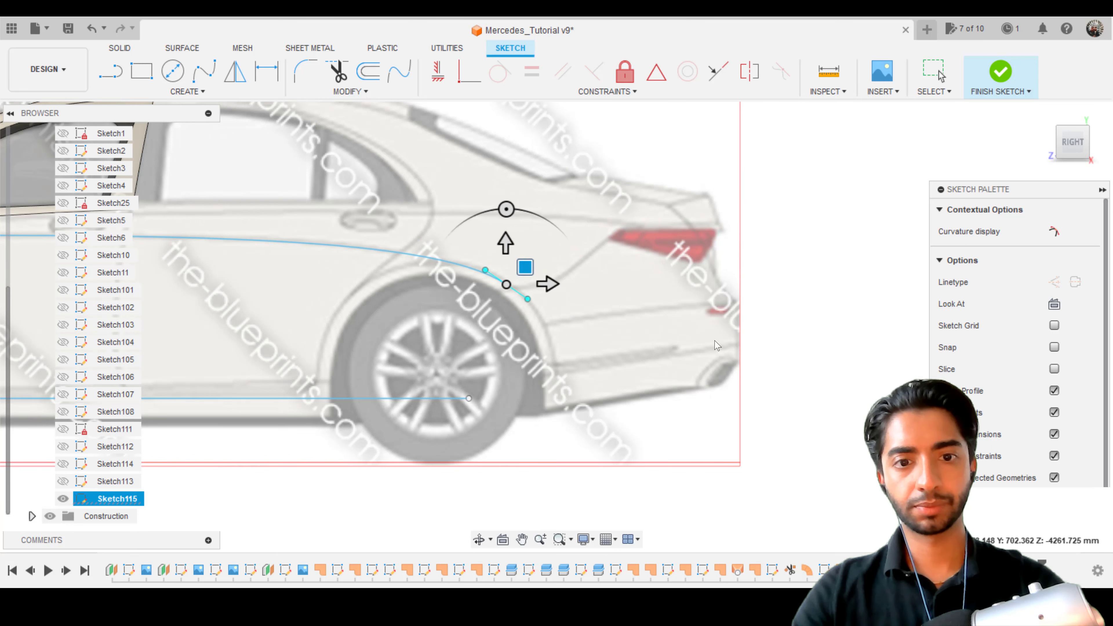
left_click(1000, 73)
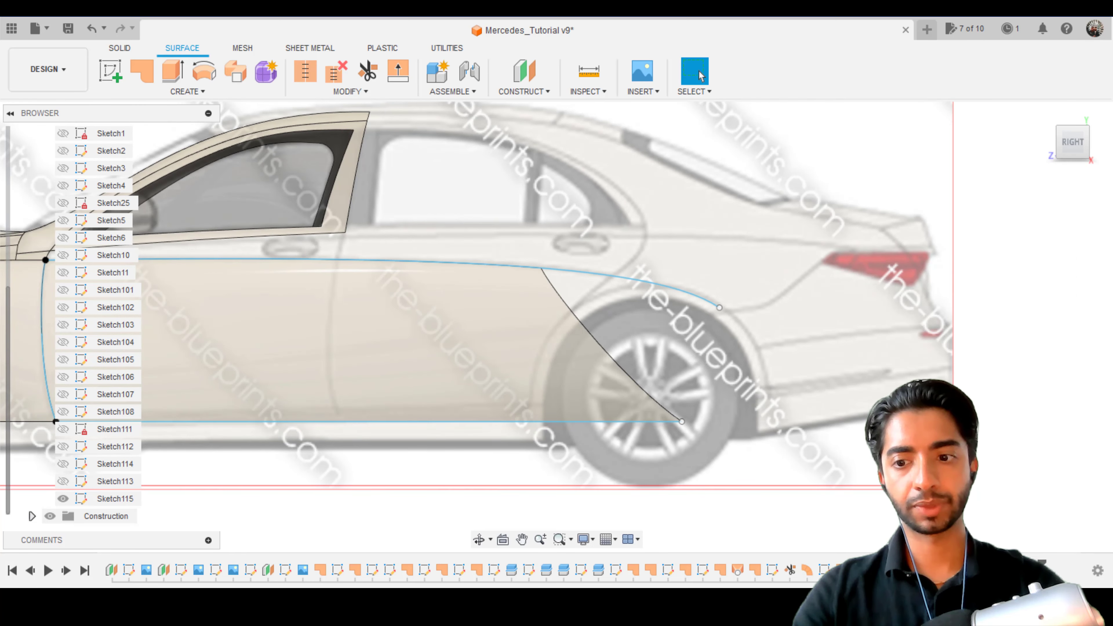
- Try moving the upper spline's rear endpoint about 283 mm rearward and 26 mm down from the wheel arch, and finish the sketch
double_click(657, 289)
left_click(719, 307)
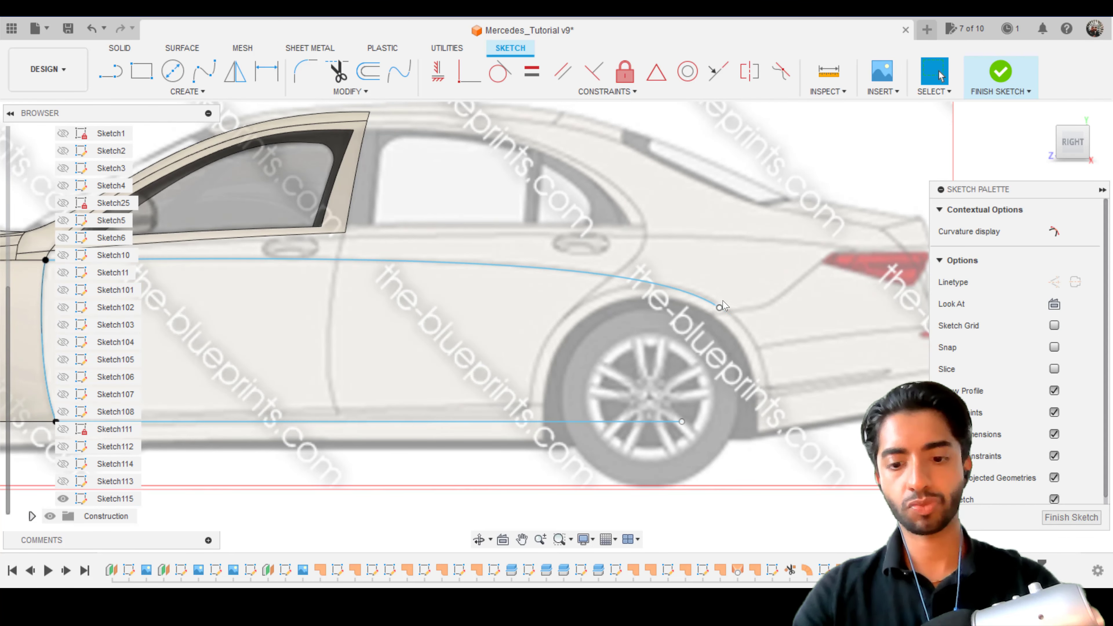
key("m")
middle_click_drag(458, 200, 321, 178)
left_click_drag(598, 268, 674, 269)
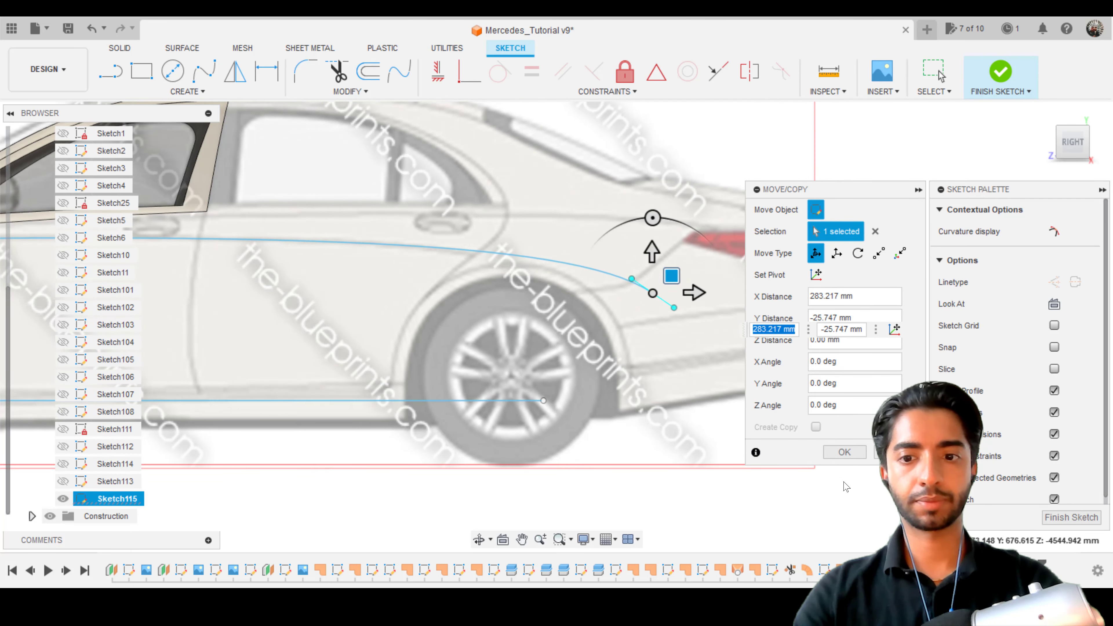
left_click(844, 452)
left_click(994, 69)
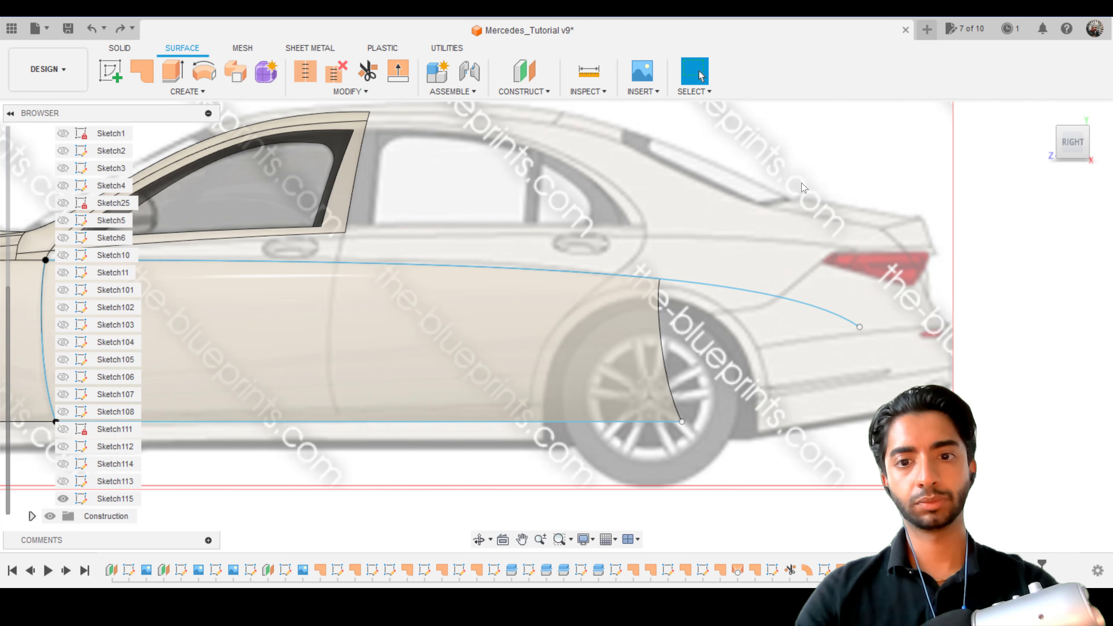
- Start a new sketch on the side plane over the door surface
scroll(655, 213, "down", 2)
middle_click_drag(557, 206, 609, 186)
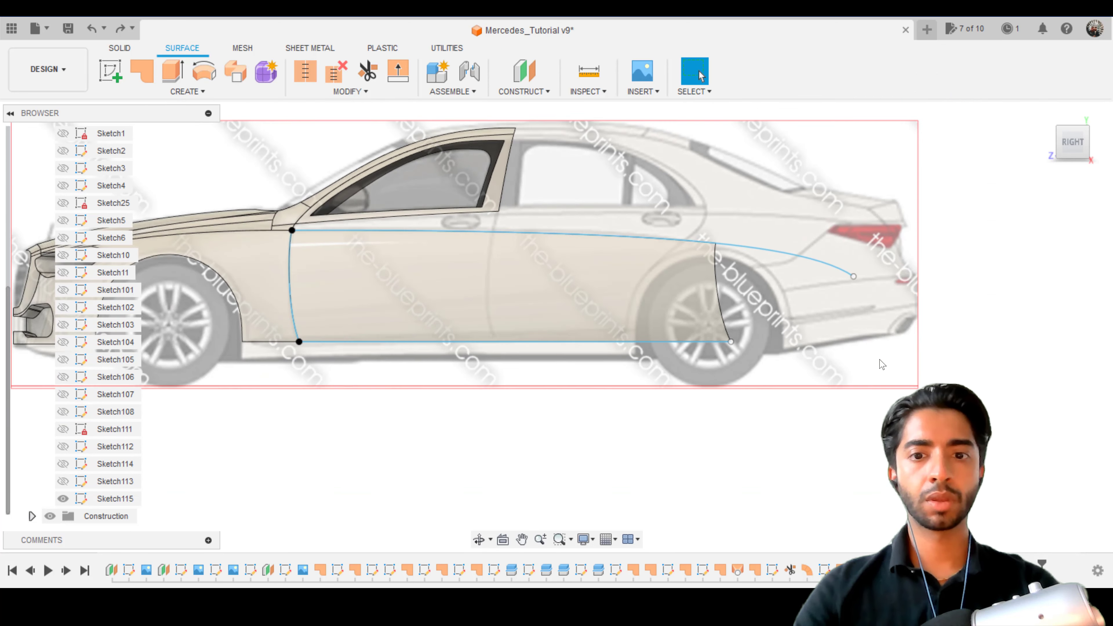
scroll(747, 256, "up", 3)
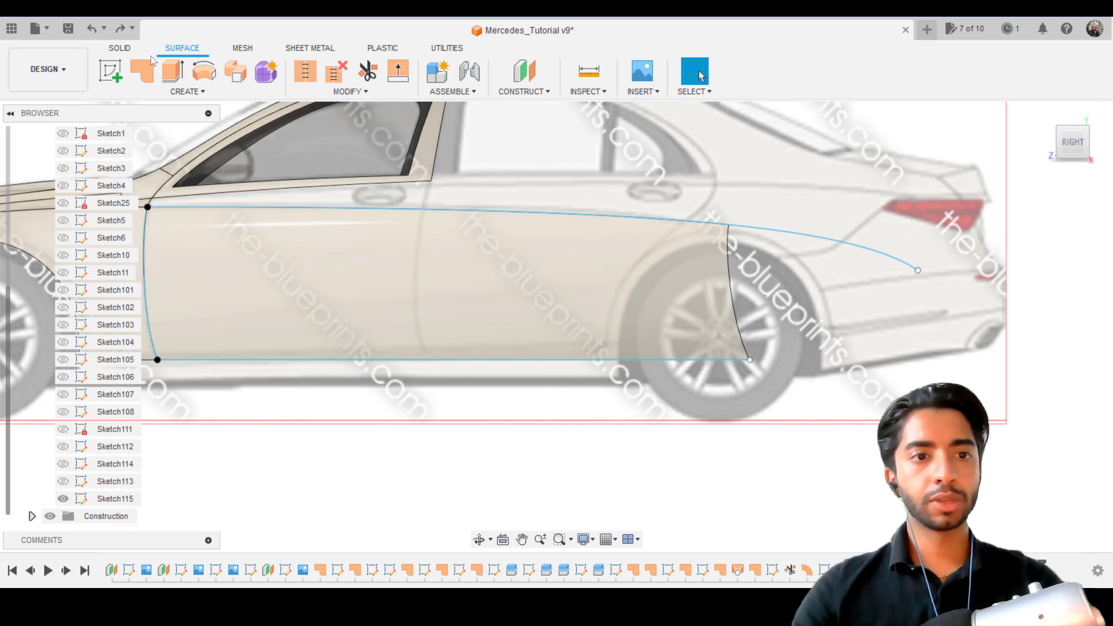
left_click(119, 71)
left_click(524, 195)
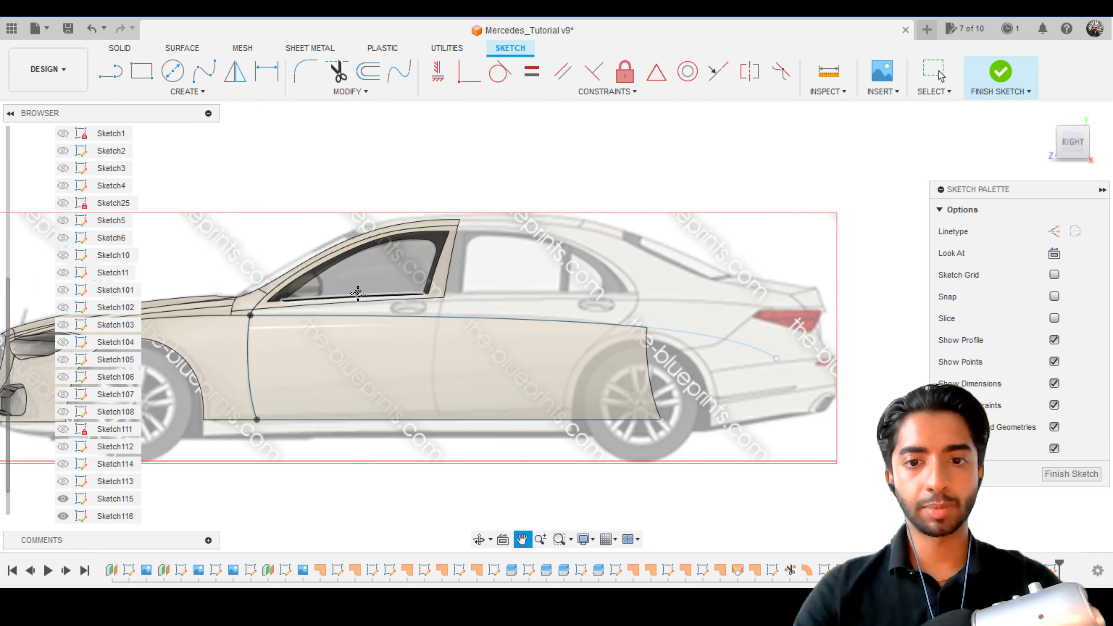
middle_click_drag(358, 292, 332, 293)
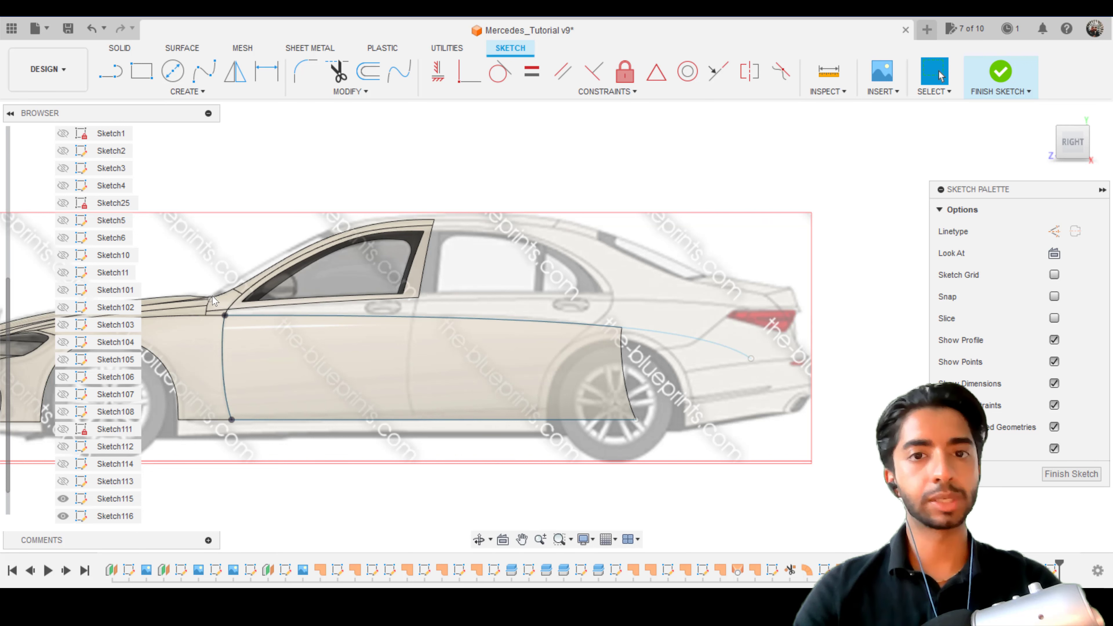
scroll(407, 278, "up", 2)
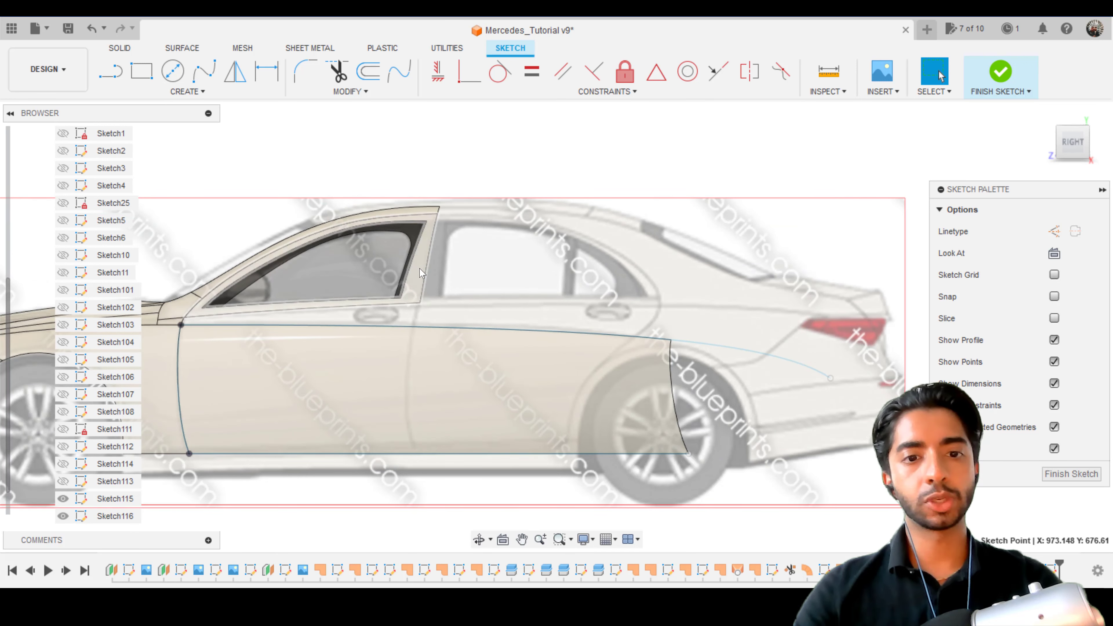
- Open Sketch101, the source of the front window-frame patch, and copy its front and rear beltline splines
left_click(420, 273)
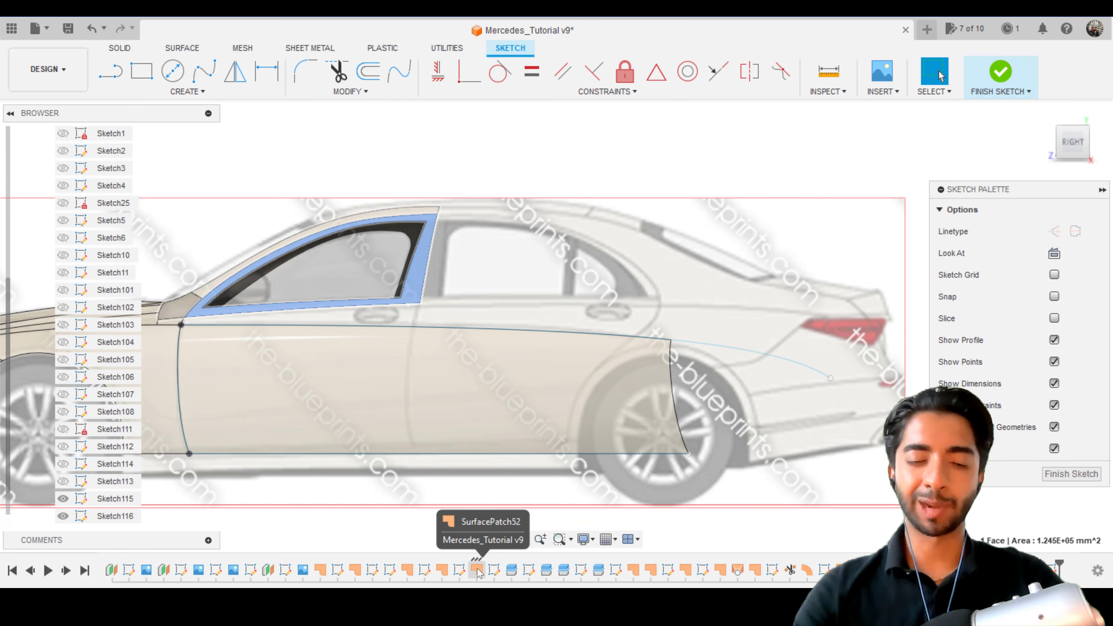
left_click(460, 569)
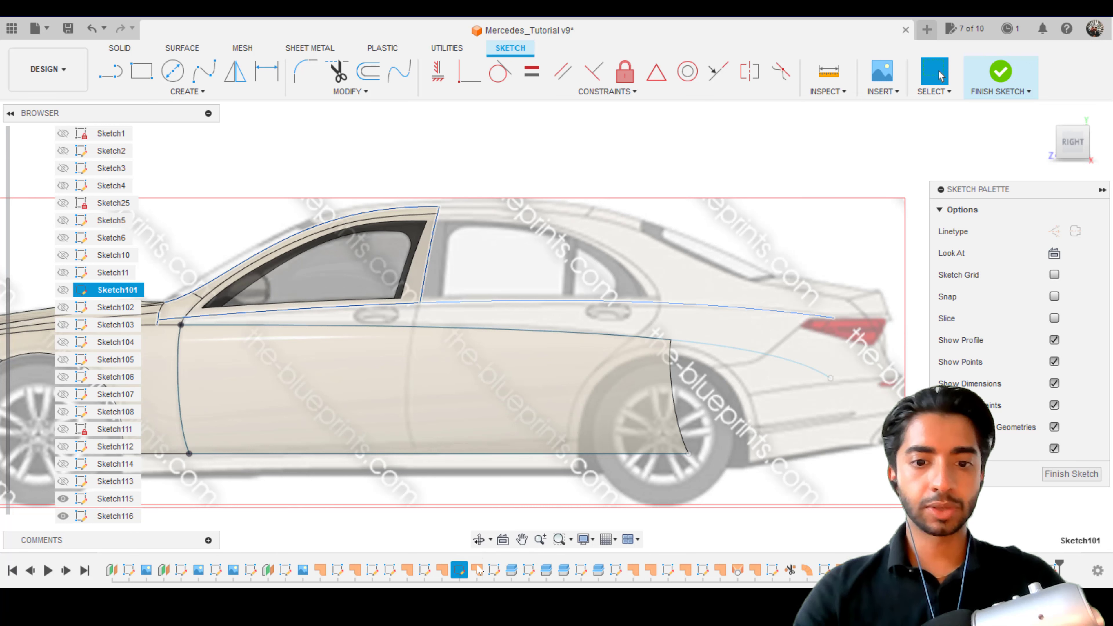
right_click(461, 570)
left_click(504, 499)
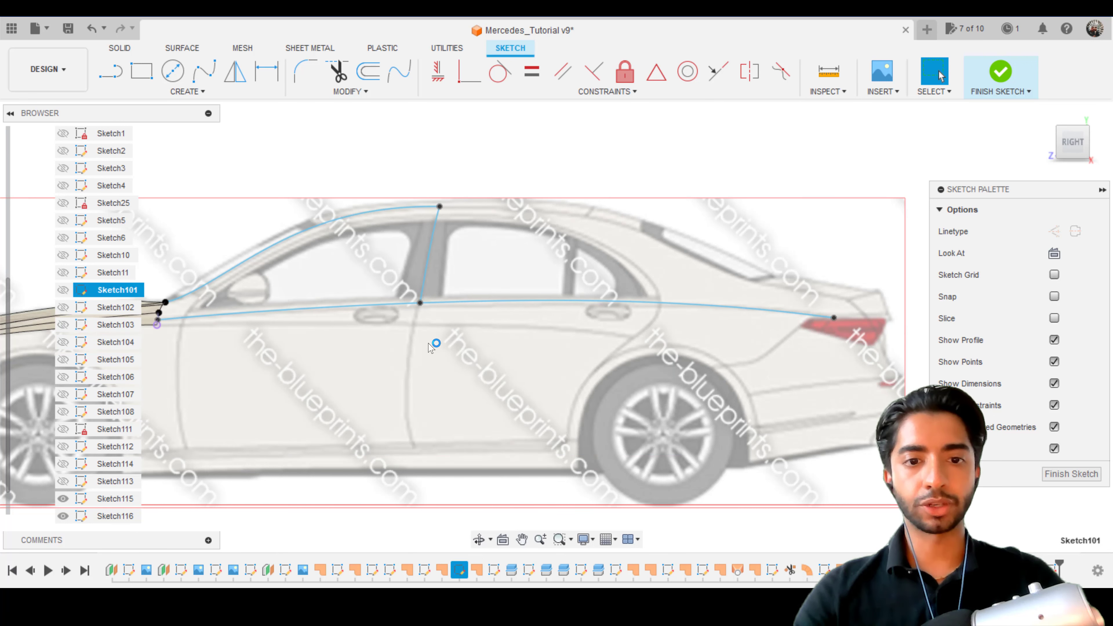
left_click(456, 303)
left_click(334, 309, "shift")
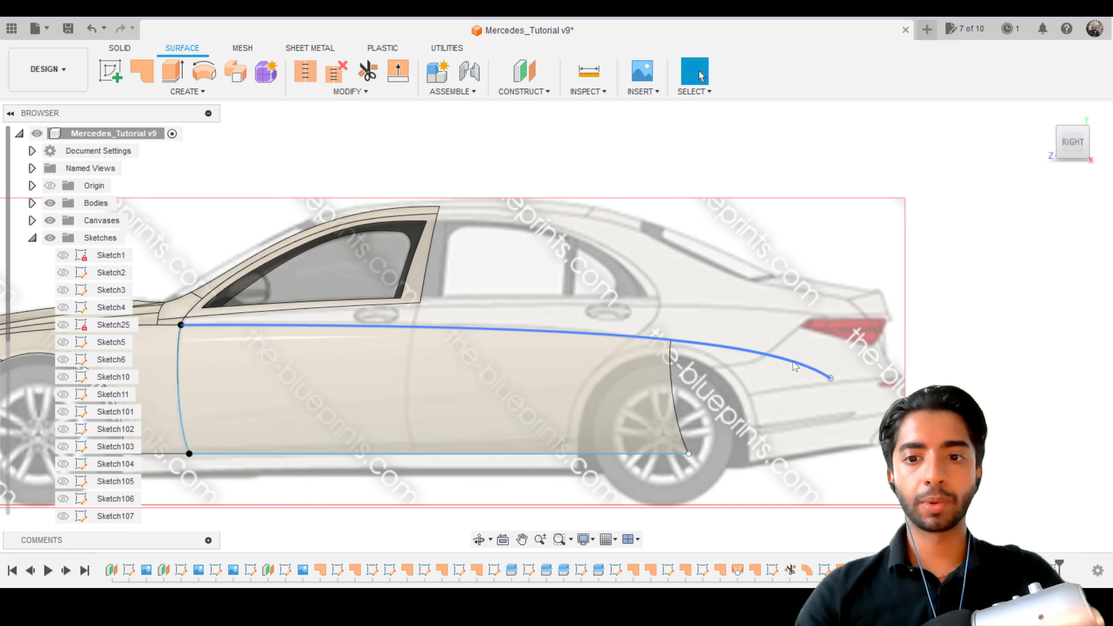
- Reopen Sketch116 and paste the two beltline splines in their original position
right_click(794, 362)
left_click(624, 280)
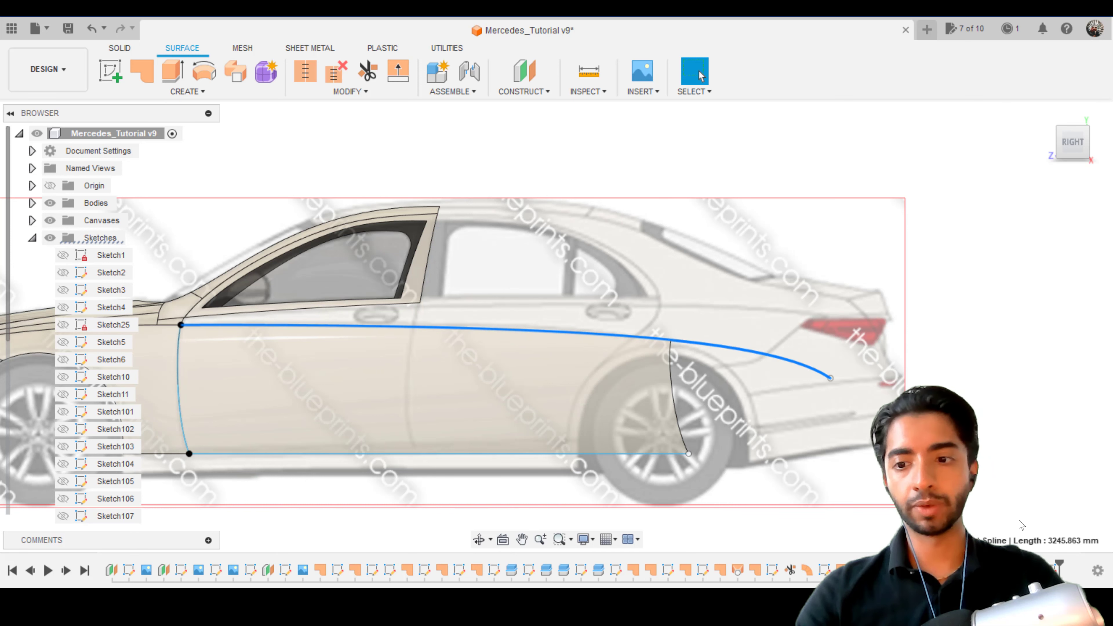
right_click(1053, 570)
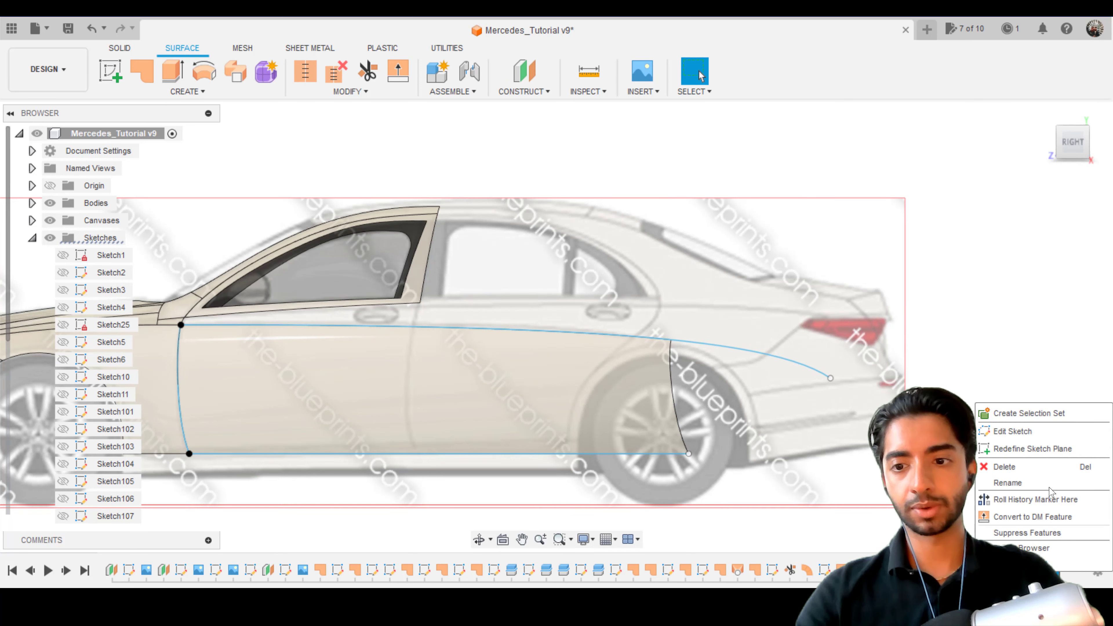
left_click(1043, 433)
double_click(593, 305)
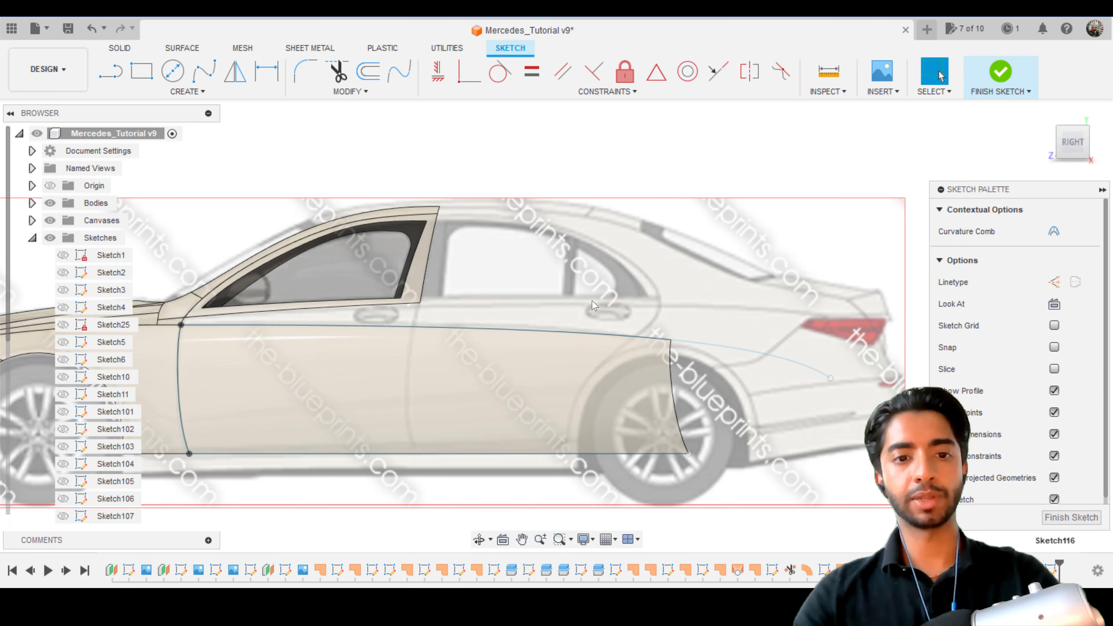
key("m")
key("Escape")
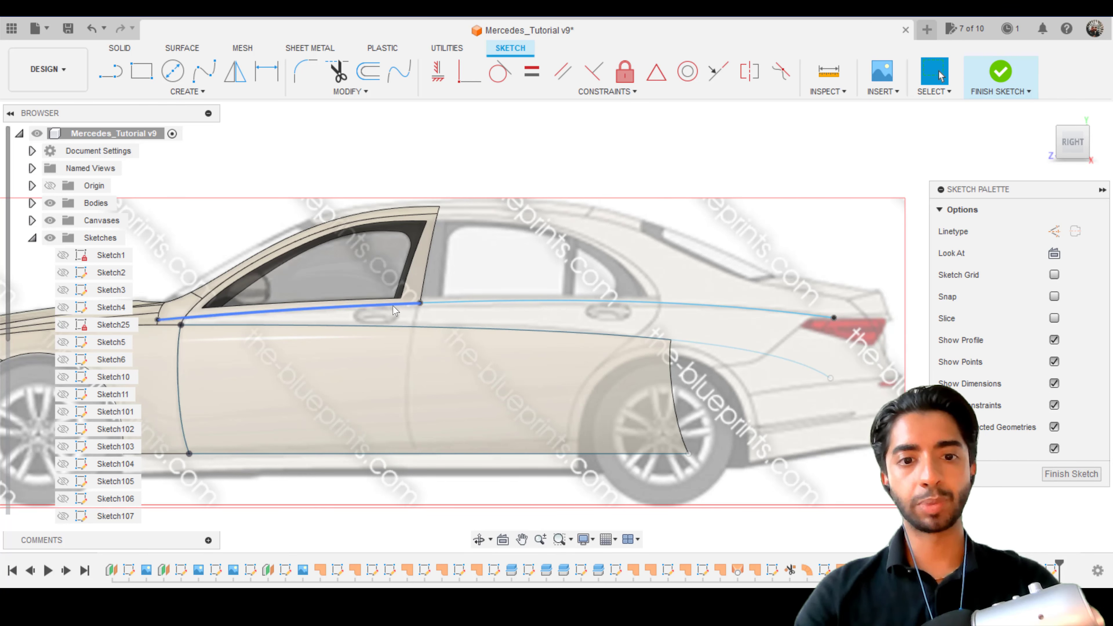
- Copy the upper door spline from Sketch115 into Sketch116 in place, and hide Sketch115
left_click(306, 319)
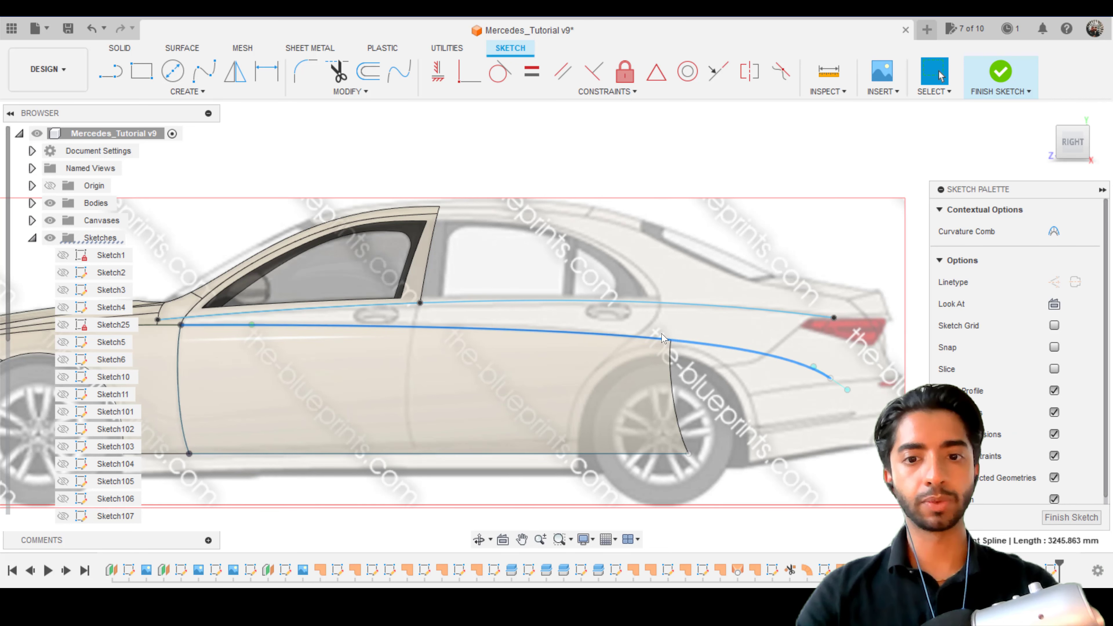
scroll(122, 428, "down", 1)
scroll(121, 428, "down", 7)
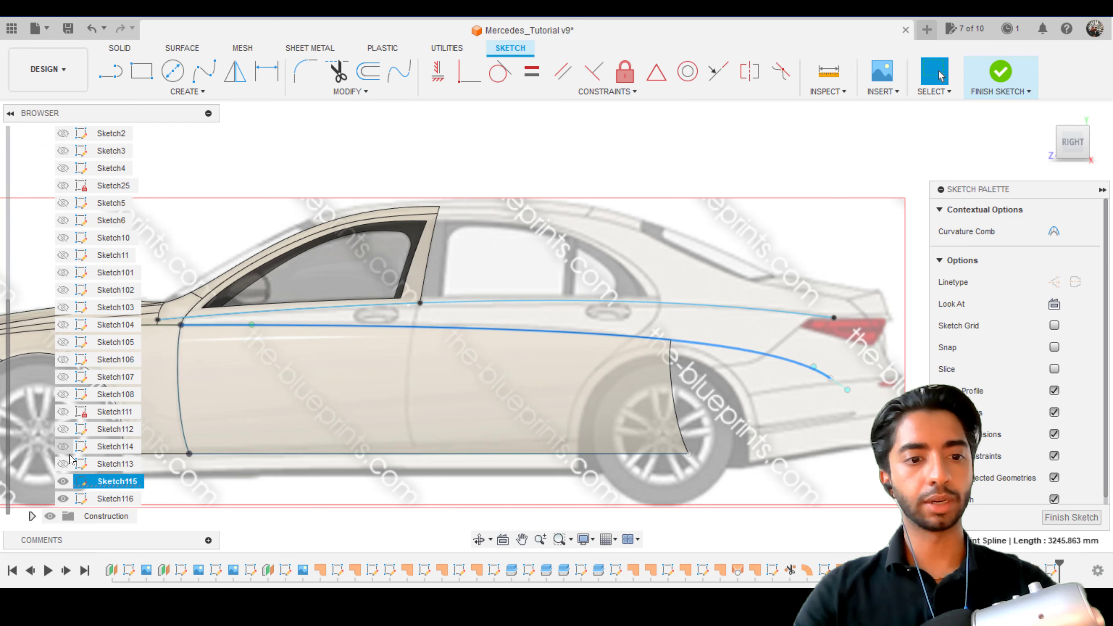
key("Escape")
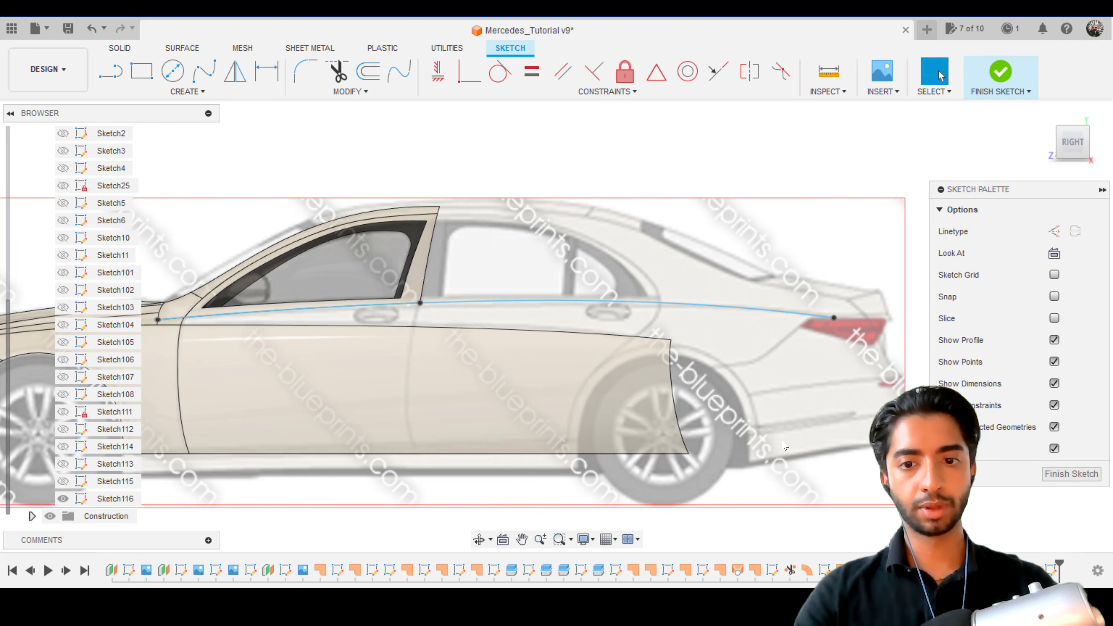
left_click(825, 375)
key("m")
key("Escape")
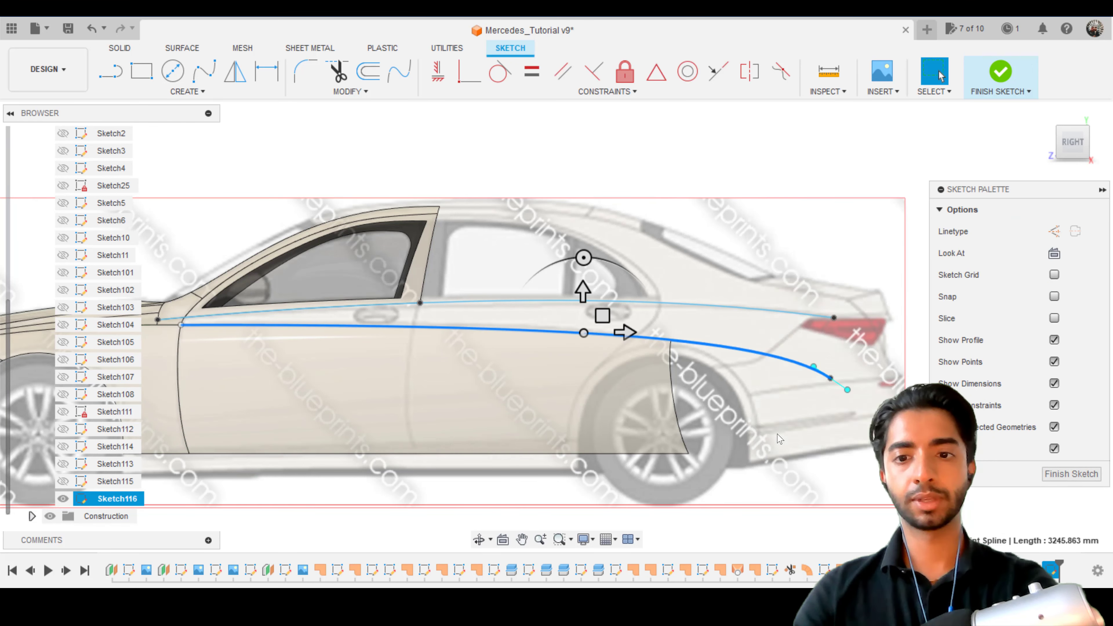
- Examine the pasted beltline and upper door splines and the short pillar edge joining them behind the front fender
left_click(751, 311)
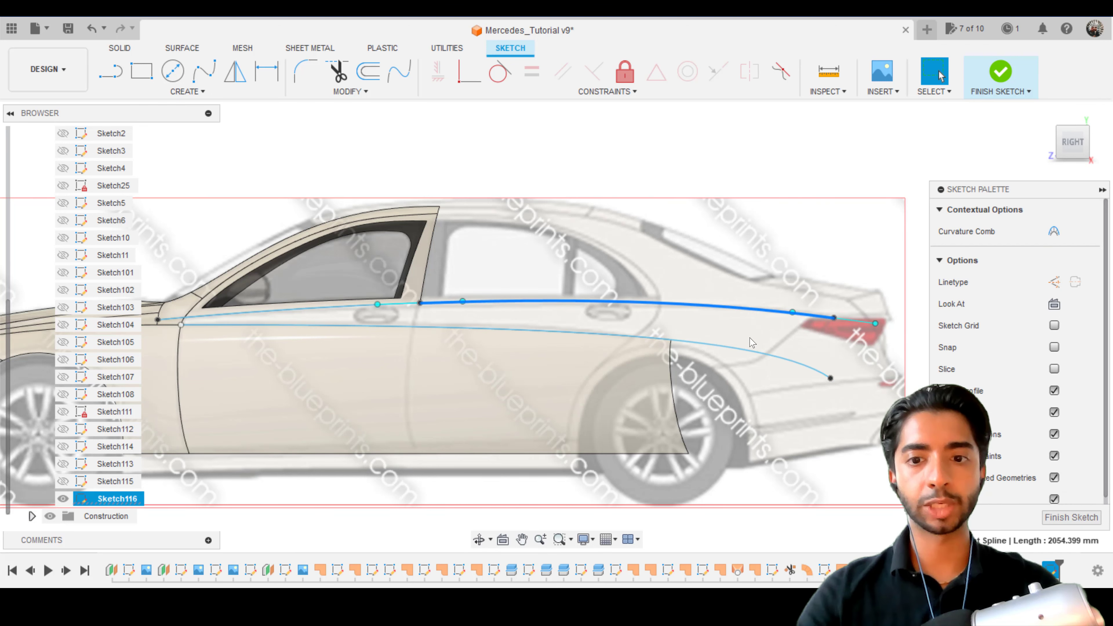
left_click(751, 351)
scroll(268, 308, "up", 10)
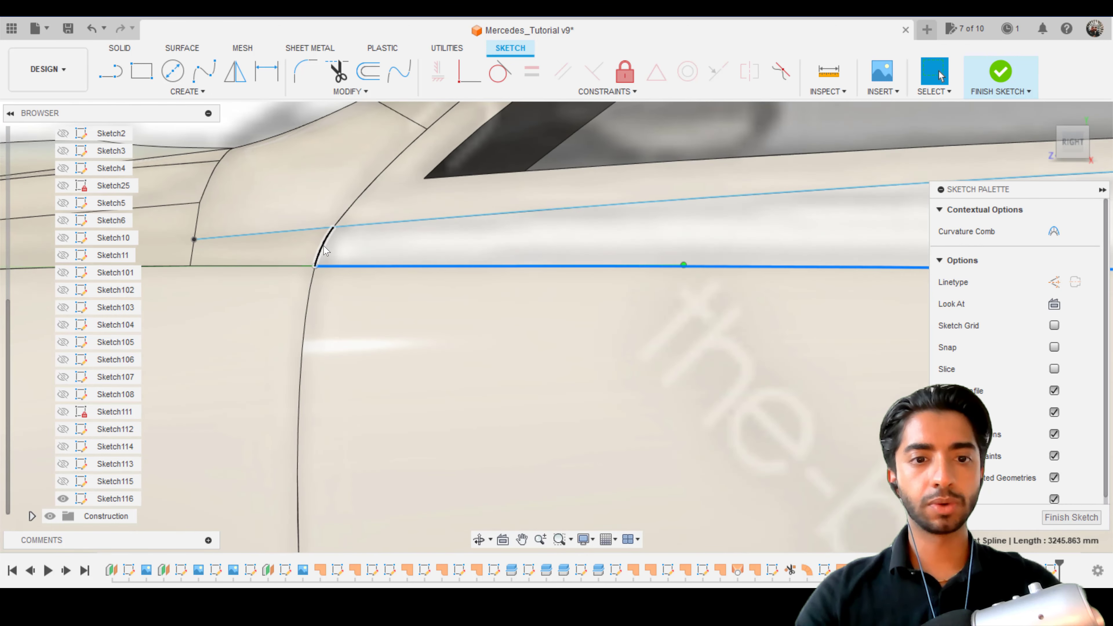
left_click(324, 249)
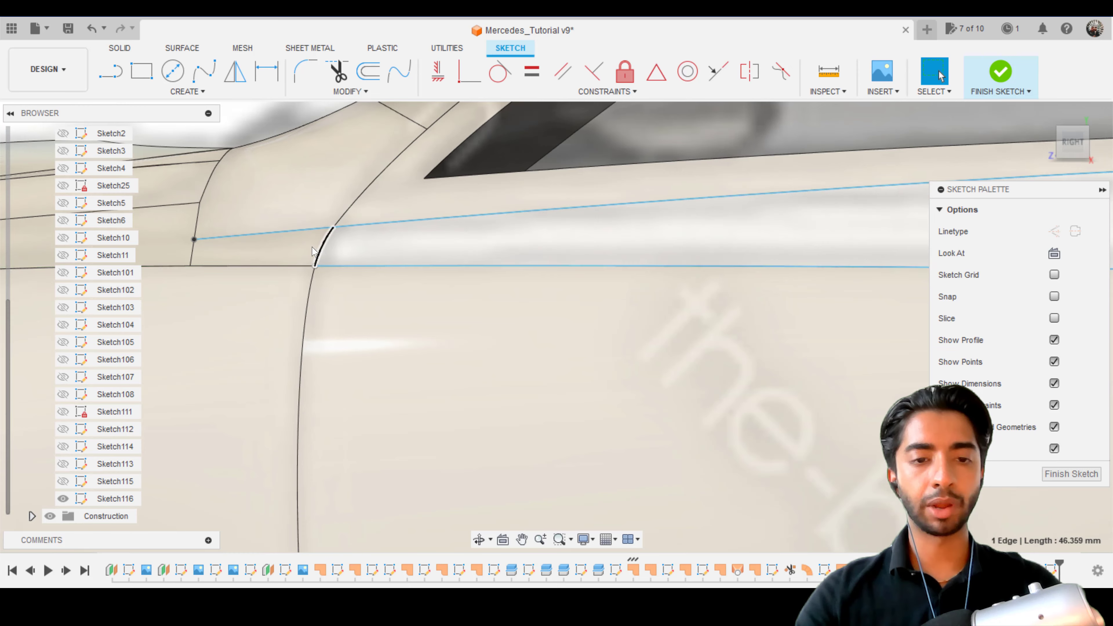
scroll(333, 239, "up", 2)
scroll(340, 229, "down", 2)
scroll(341, 229, "down", 2)
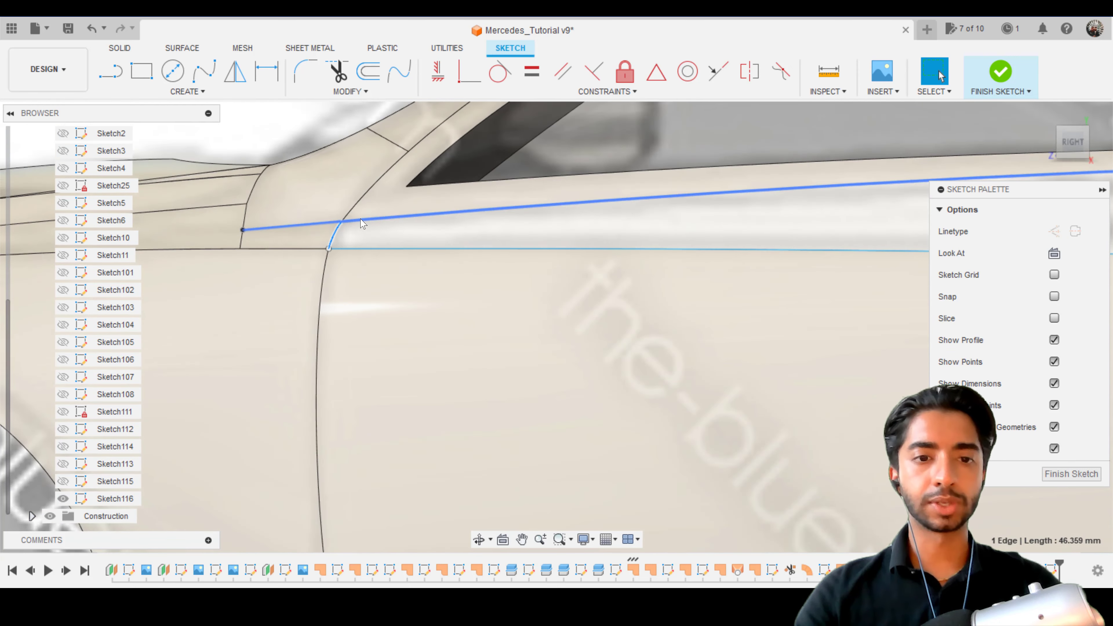
left_click(362, 223)
scroll(362, 224, "down", 5)
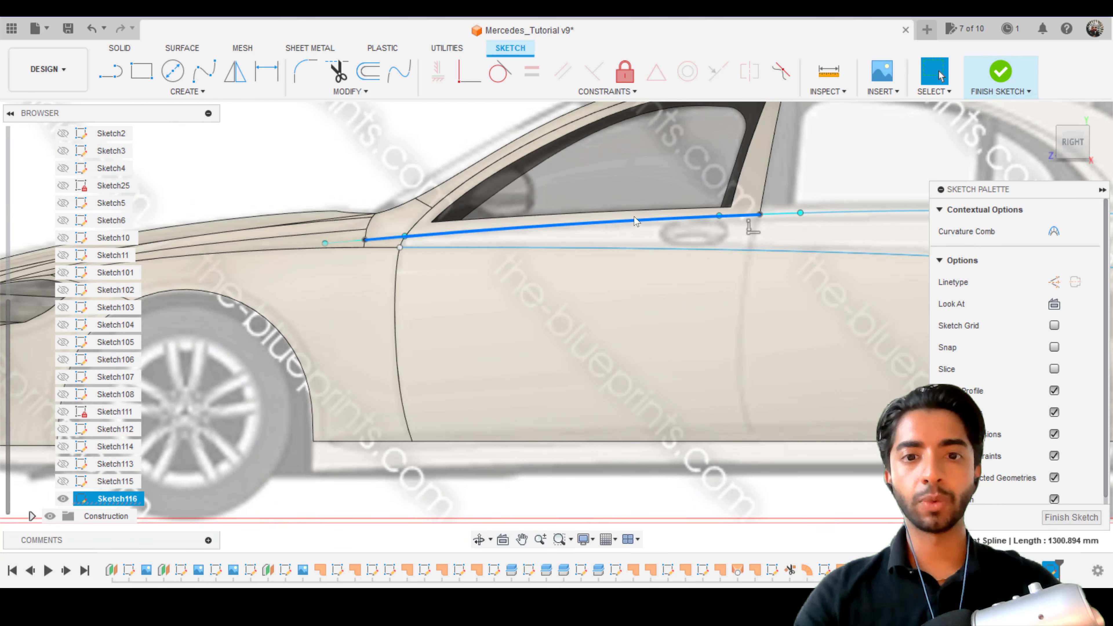
scroll(381, 241, "up", 3)
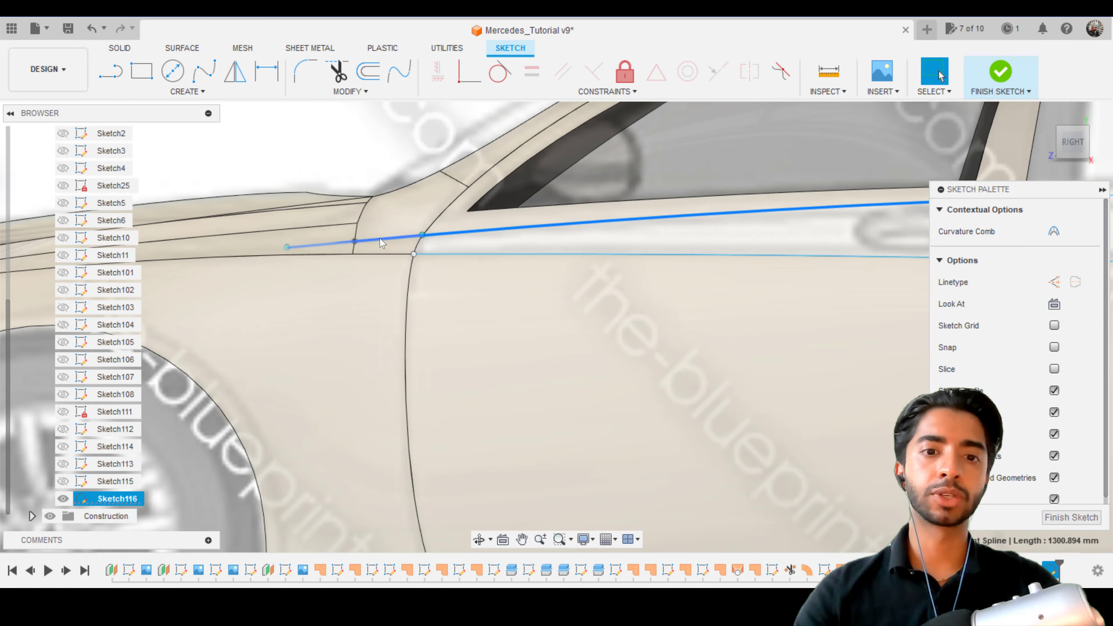
scroll(750, 232, "down", 2)
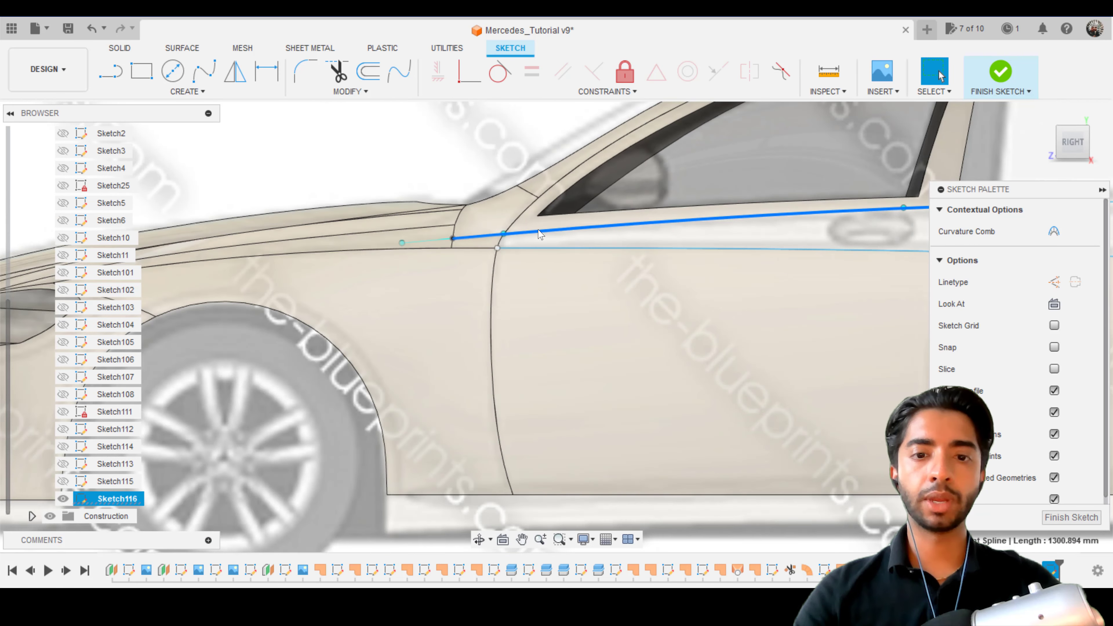
scroll(528, 244, "up", 2)
key("Escape")
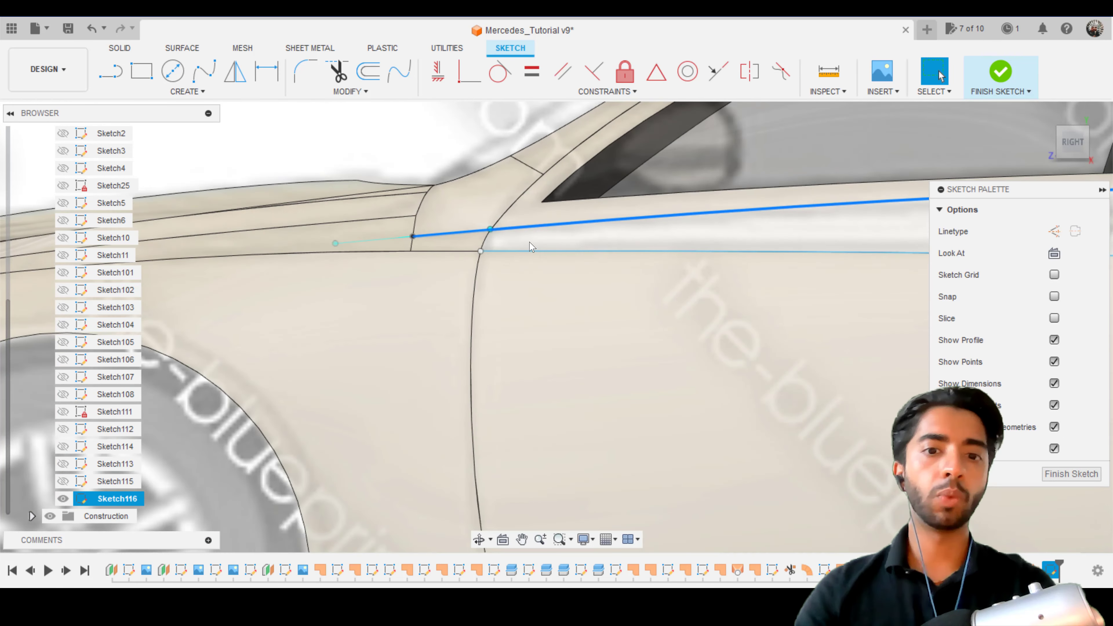
- Draw a short spline from the beltline's crossing with the pillar edge down to the front endpoint of the upper door spline
scroll(504, 249, "up", 5)
left_click(205, 71)
left_click(459, 184)
left_click(428, 253)
key("Escape")
- Try to break the front beltline spline at the short spline and delete the piece extending forward over the fender
key("b")
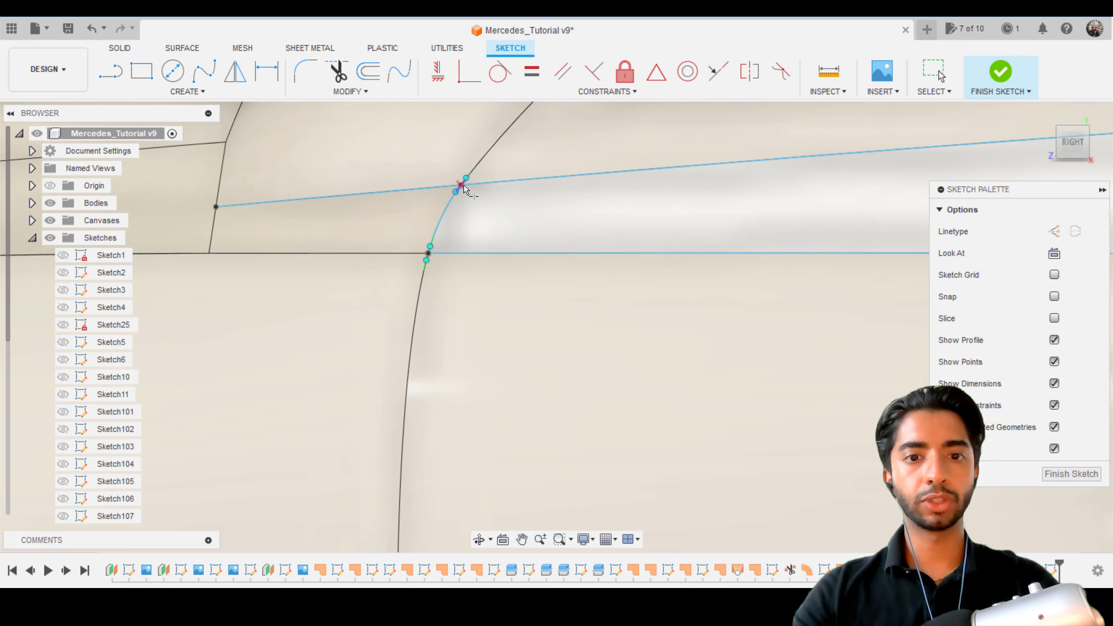
scroll(461, 187, "up", 4)
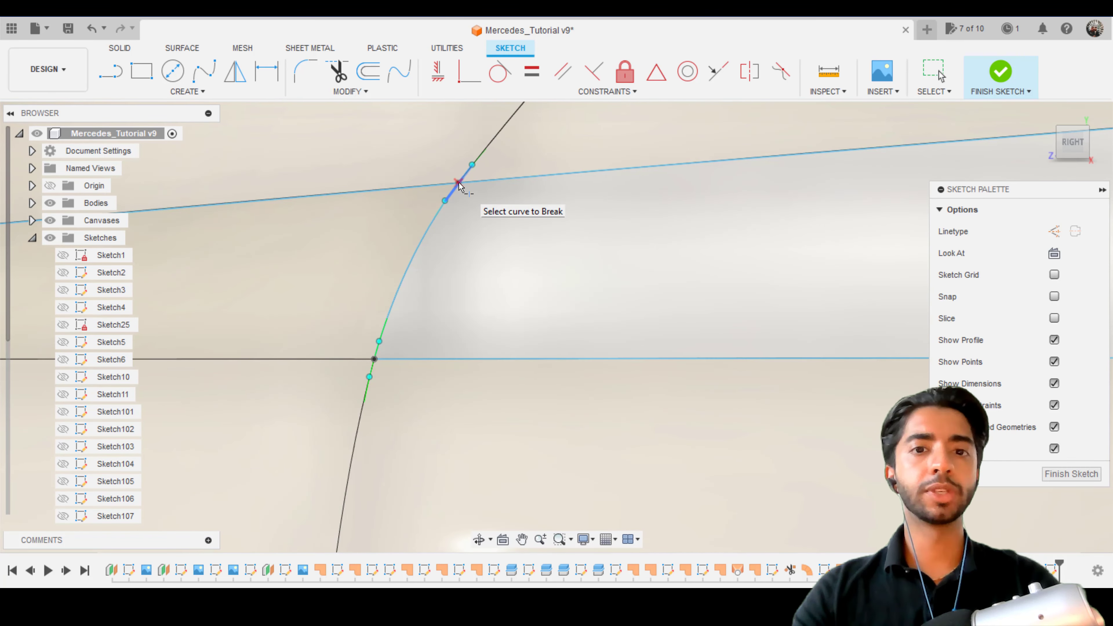
left_click(459, 183)
key("Escape")
left_click(394, 188)
key("Delete")
- Move the beltline spline's front endpoint about 154 mm rearward and 21 mm up, just behind the short spline's upper end
scroll(482, 193, "down", 4)
left_click(528, 226)
scroll(528, 225, "down", 3)
scroll(528, 225, "up", 2)
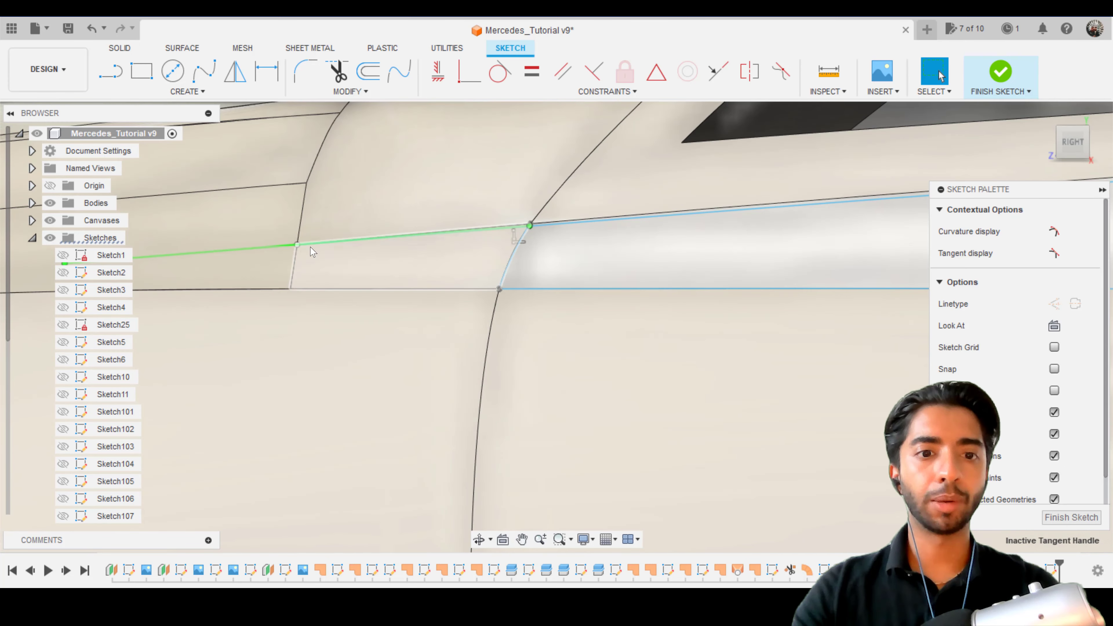
left_click(297, 244)
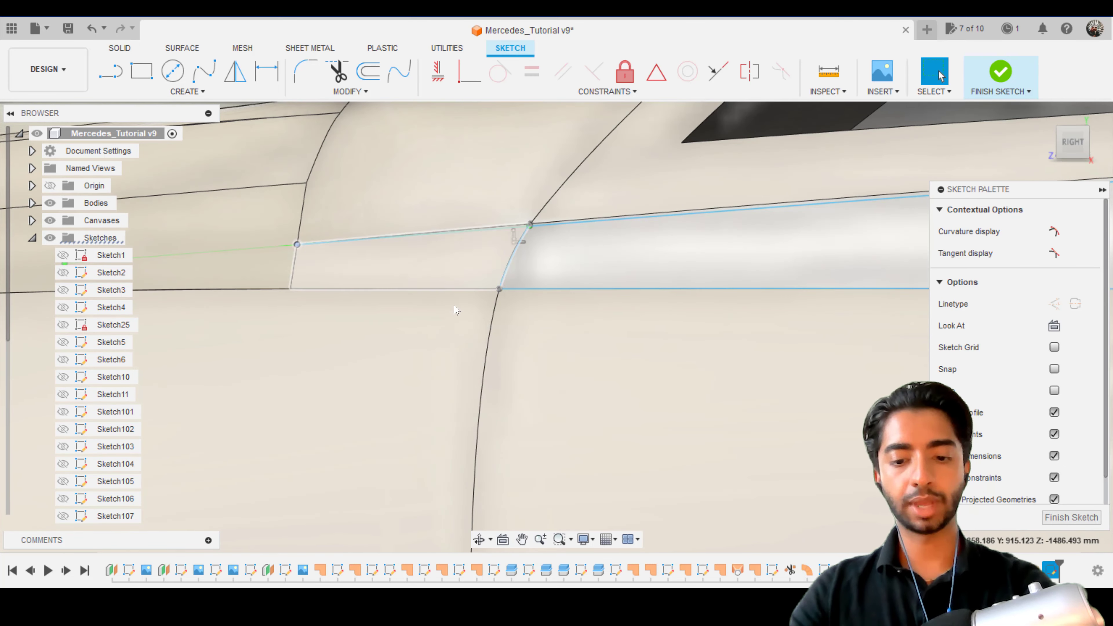
key("m")
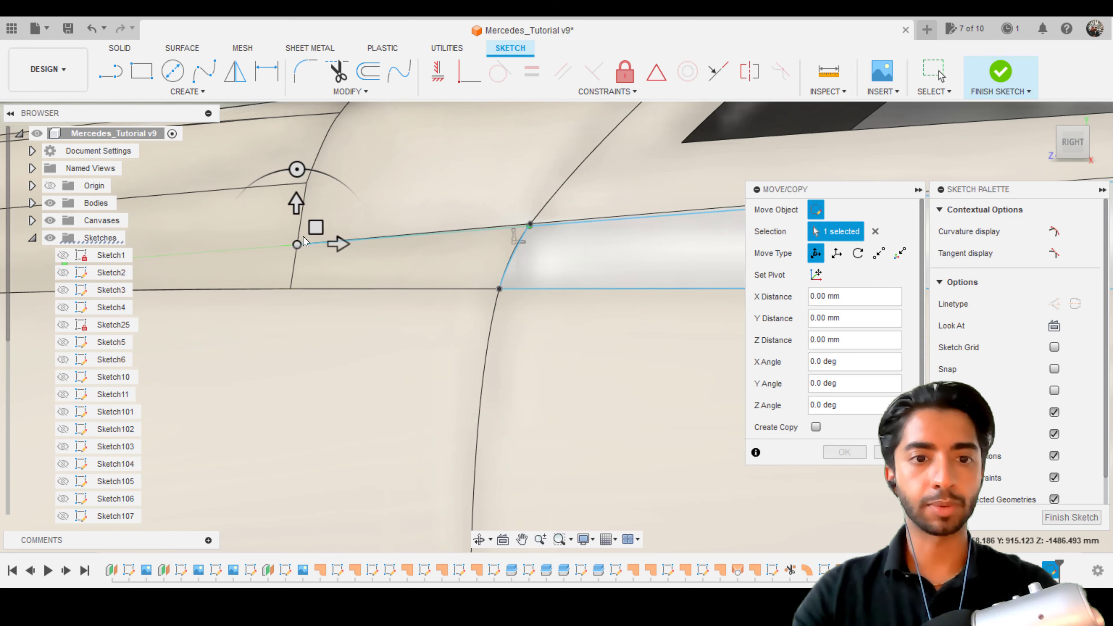
mouse_move(316, 227)
left_mouse_down()
mouse_move(367, 201)
mouse_move(519, 178)
mouse_move(598, 187)
mouse_move(567, 207)
left_mouse_up()
key("Return")
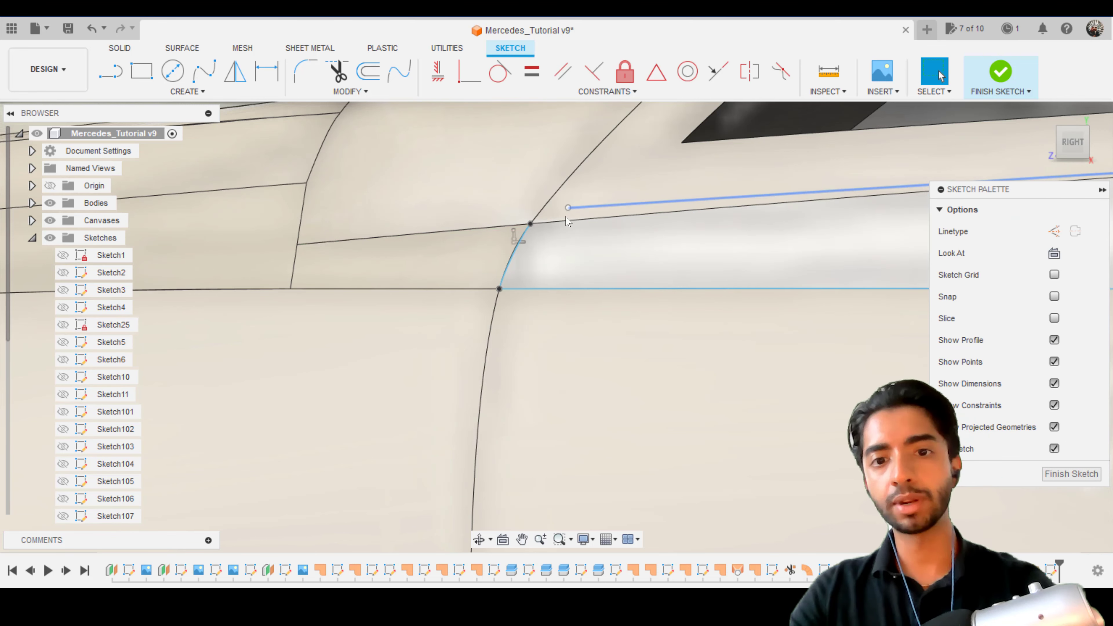
key("Escape")
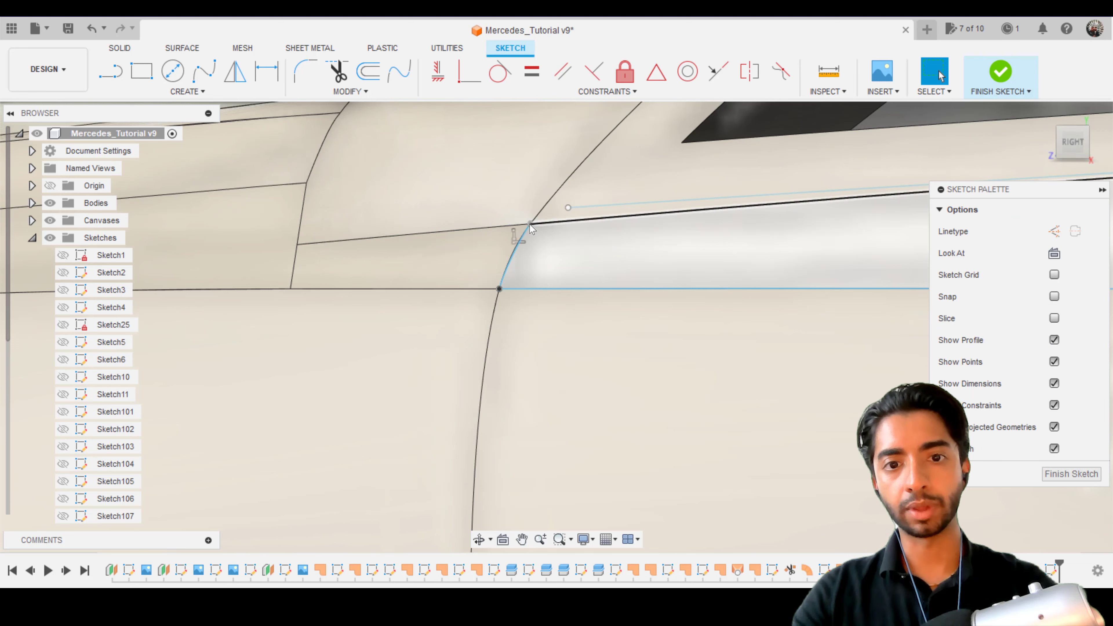
- Try to make the beltline spline's front endpoint coincident with the upper endpoint of the short spline
left_click(469, 72)
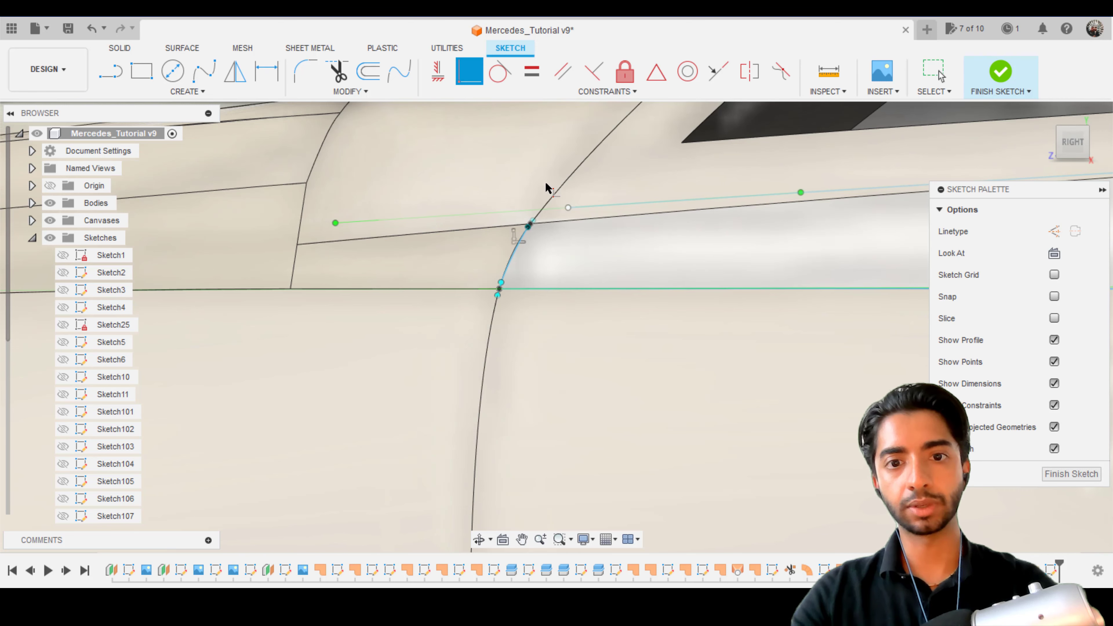
left_click(568, 207)
scroll(531, 231, "up", 6)
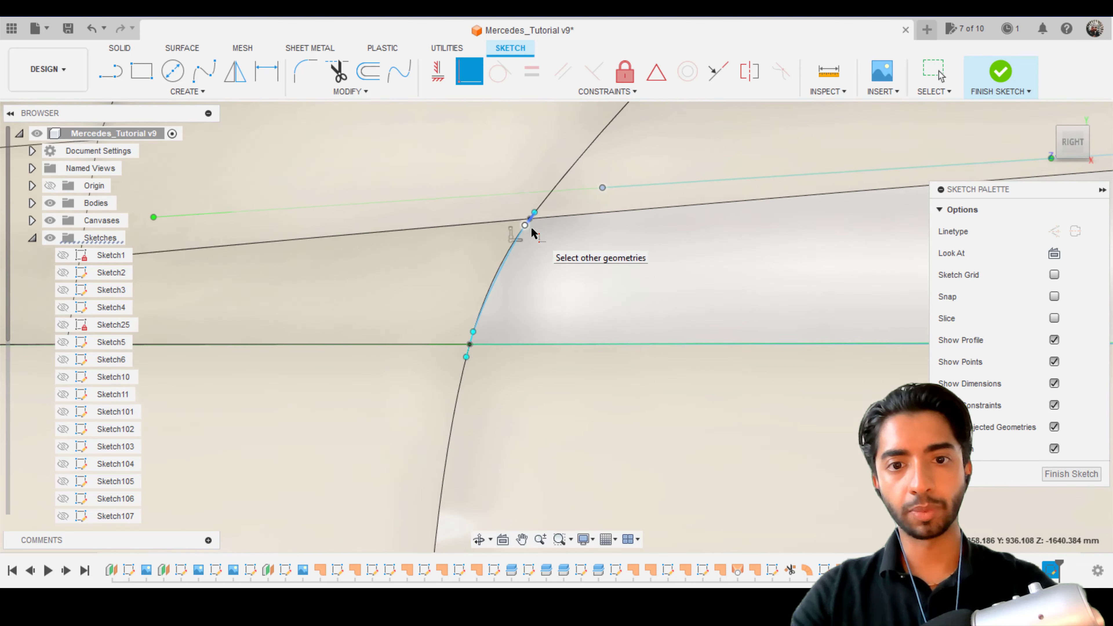
scroll(561, 258, "down", 5)
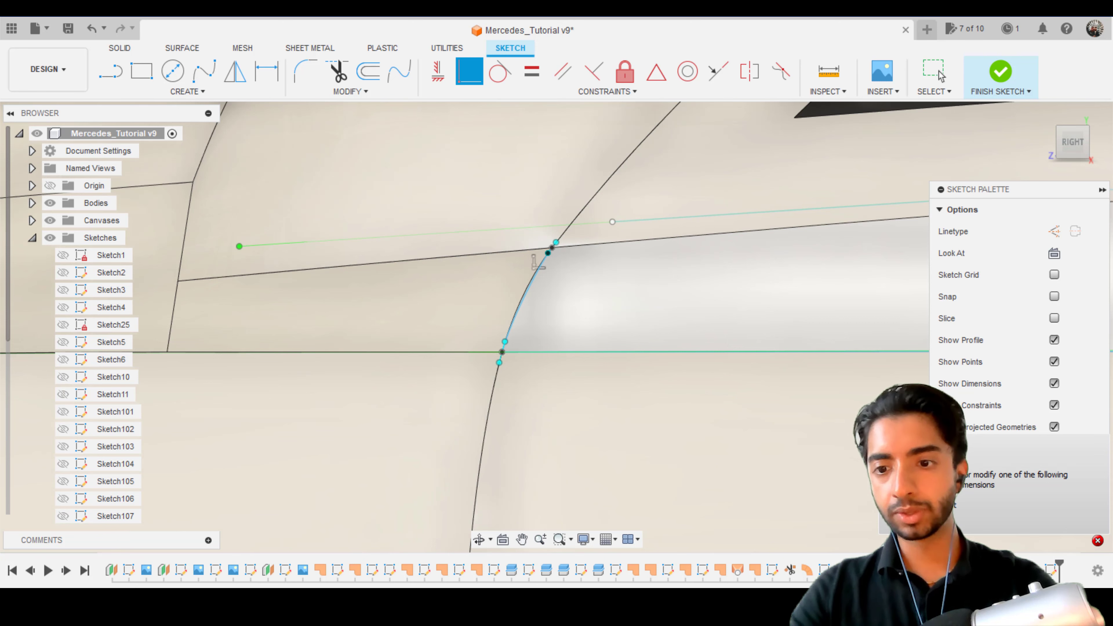
- Make the beltline spline's front endpoint coincident with the upper endpoint of the short spline, and finish the sketch
key("Escape")
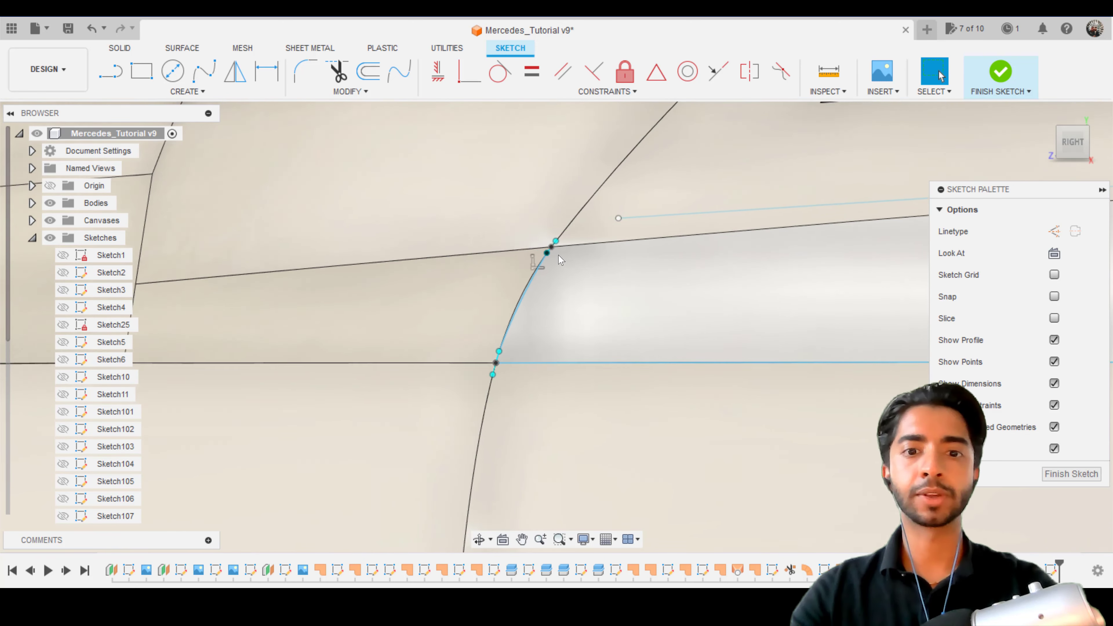
scroll(538, 278, "up", 4)
scroll(539, 279, "up", 2)
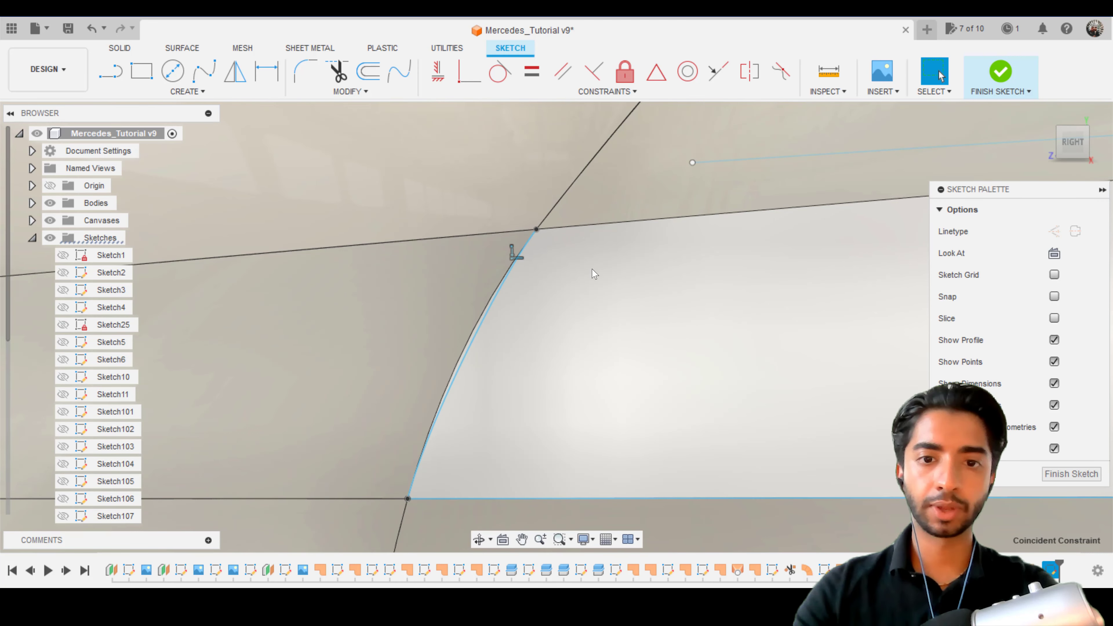
scroll(592, 269, "down", 4)
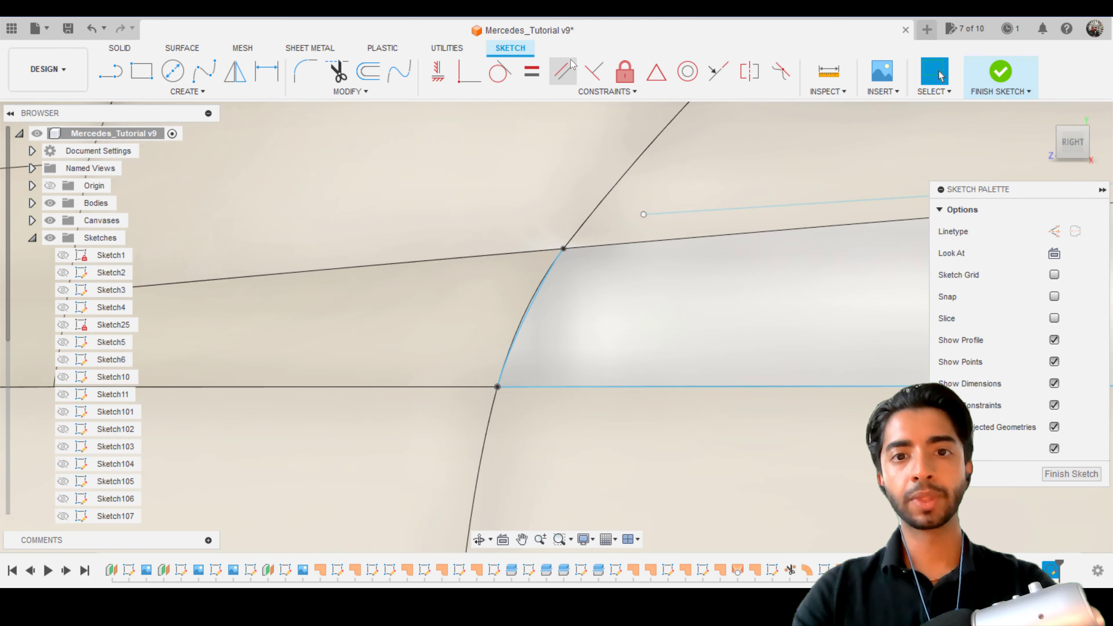
left_click(470, 71)
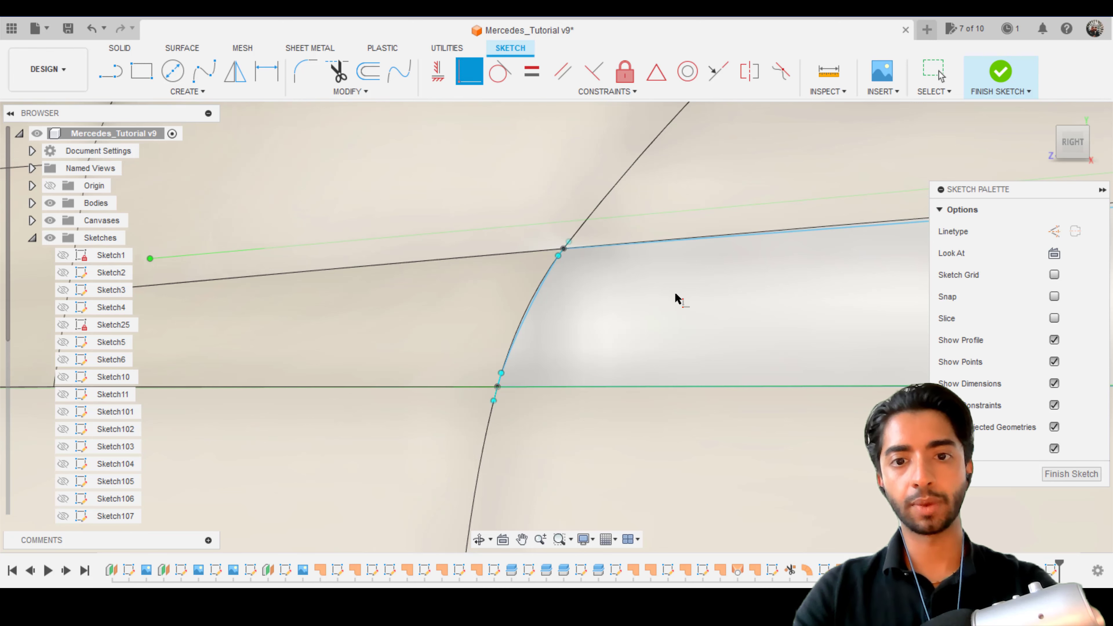
scroll(675, 298, "down", 6)
scroll(675, 298, "up", 2)
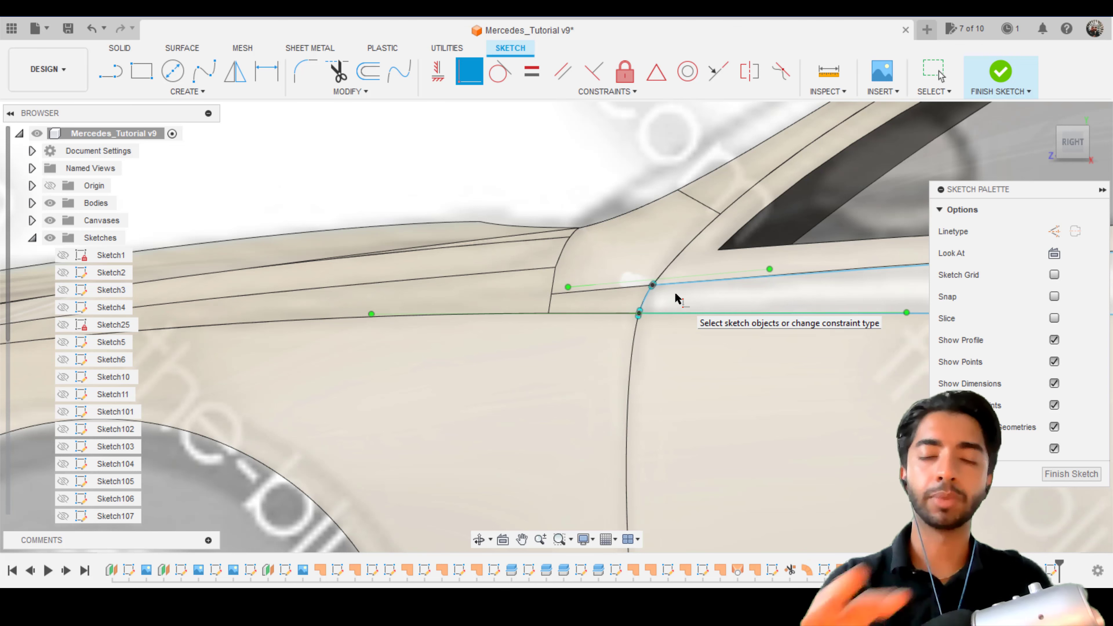
scroll(658, 298, "up", 5)
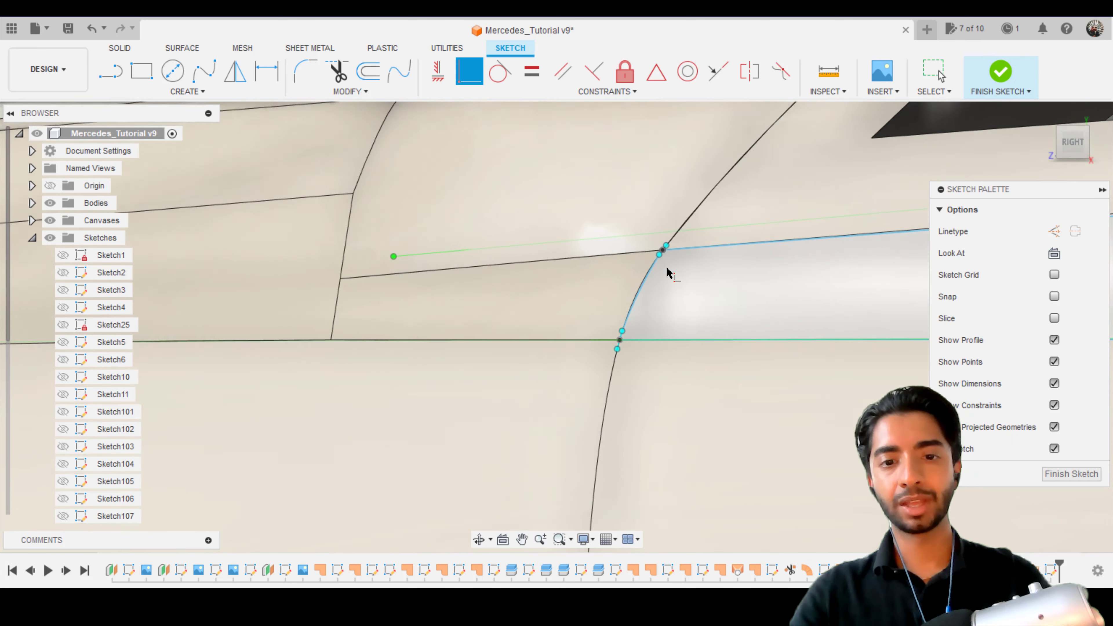
left_click(1000, 71)
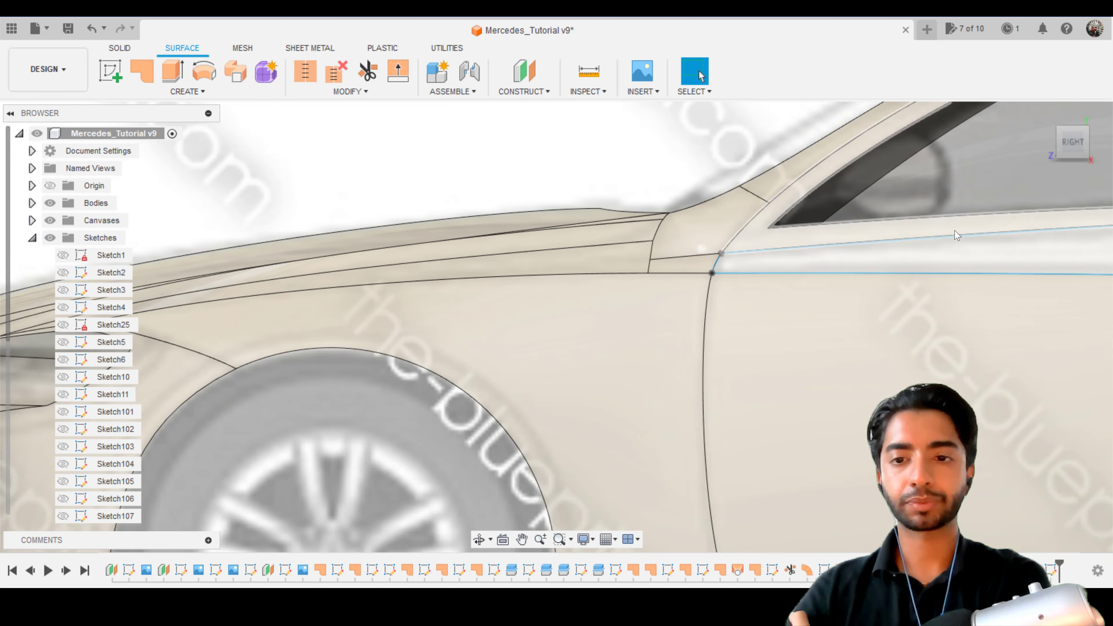
- Examine the short front spline, the long lower door spline and both beltline splines as candidate surface curves
middle_click_drag(955, 232, 387, 259)
scroll(373, 263, "down", 2)
scroll(373, 265, "up", 3)
scroll(373, 267, "down", 3)
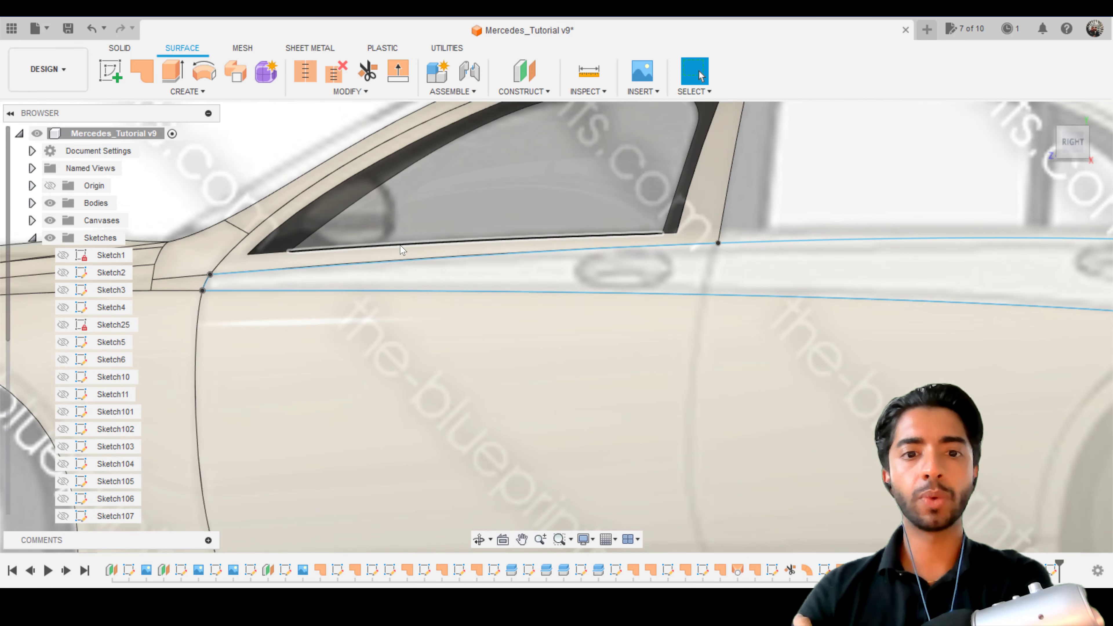
scroll(340, 283, "up", 2)
left_click(337, 295)
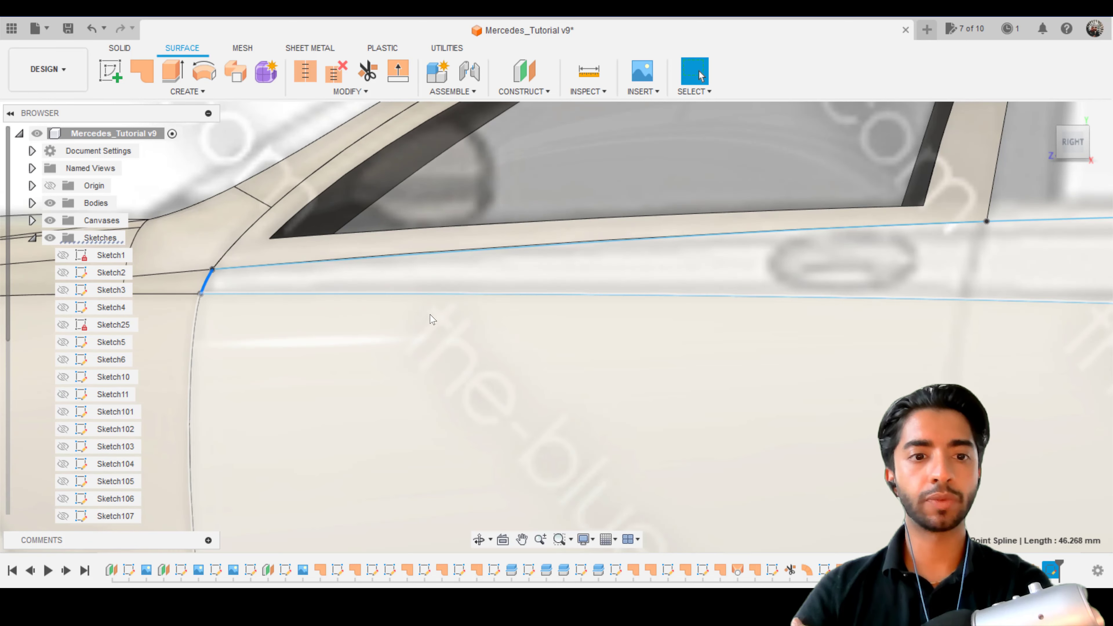
scroll(337, 300, "down", 3)
scroll(826, 266, "up", 2)
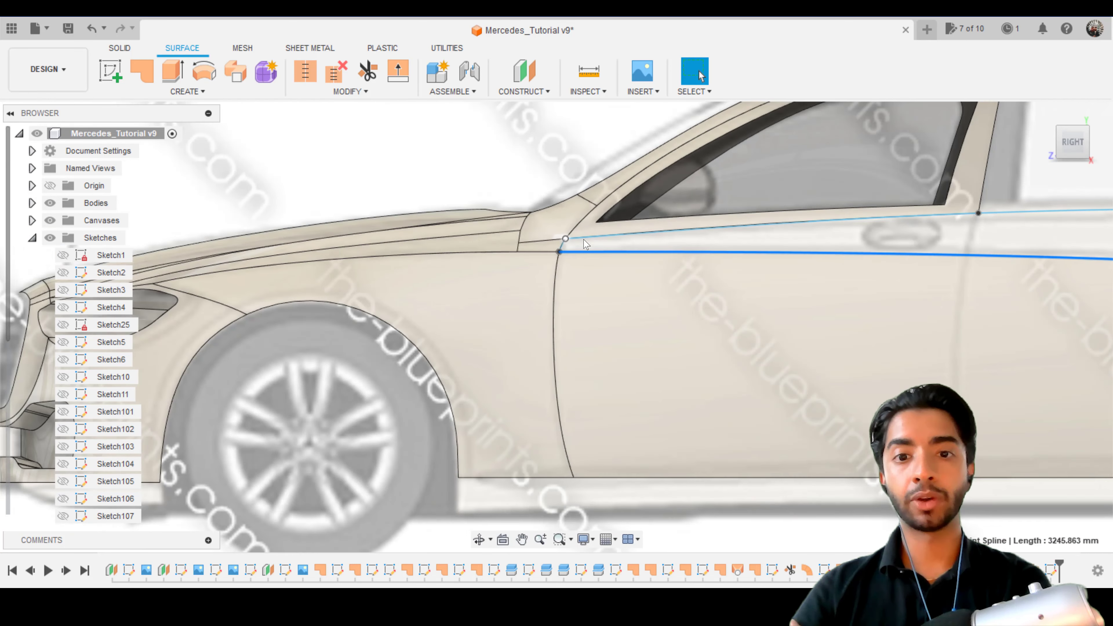
middle_click_drag(771, 279, 339, 333)
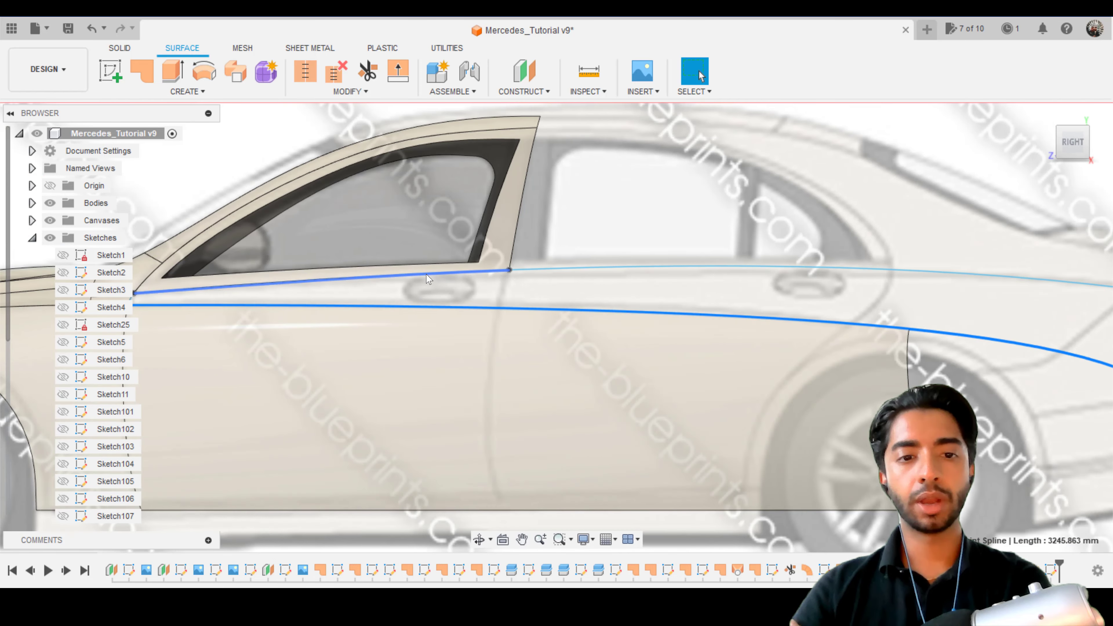
left_click(394, 275)
left_click(566, 269)
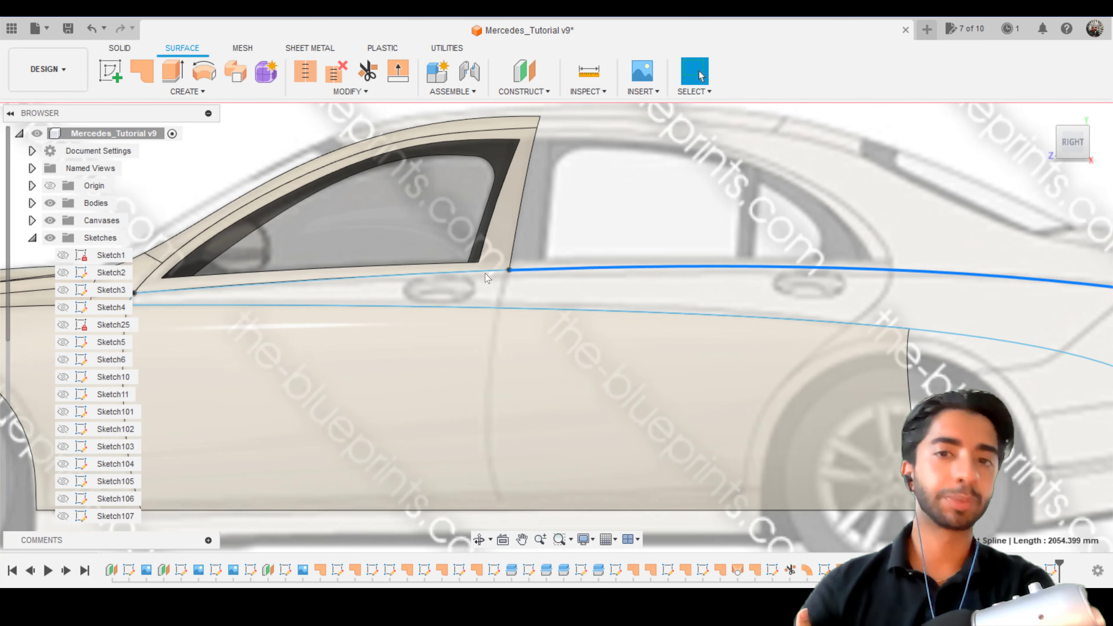
scroll(488, 278, "down", 2)
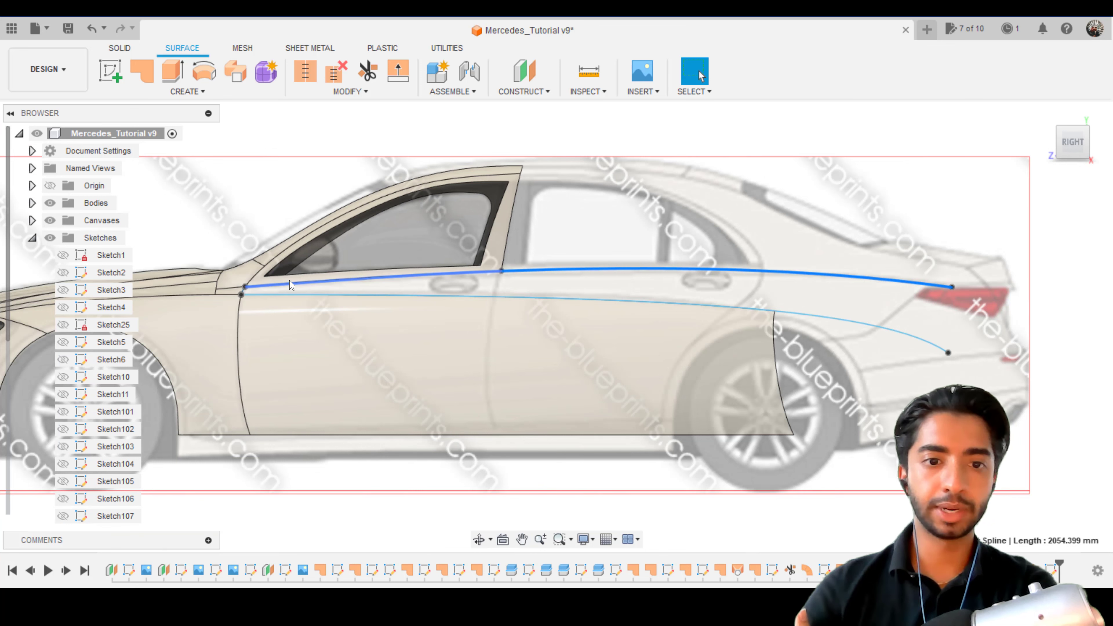
key("Escape")
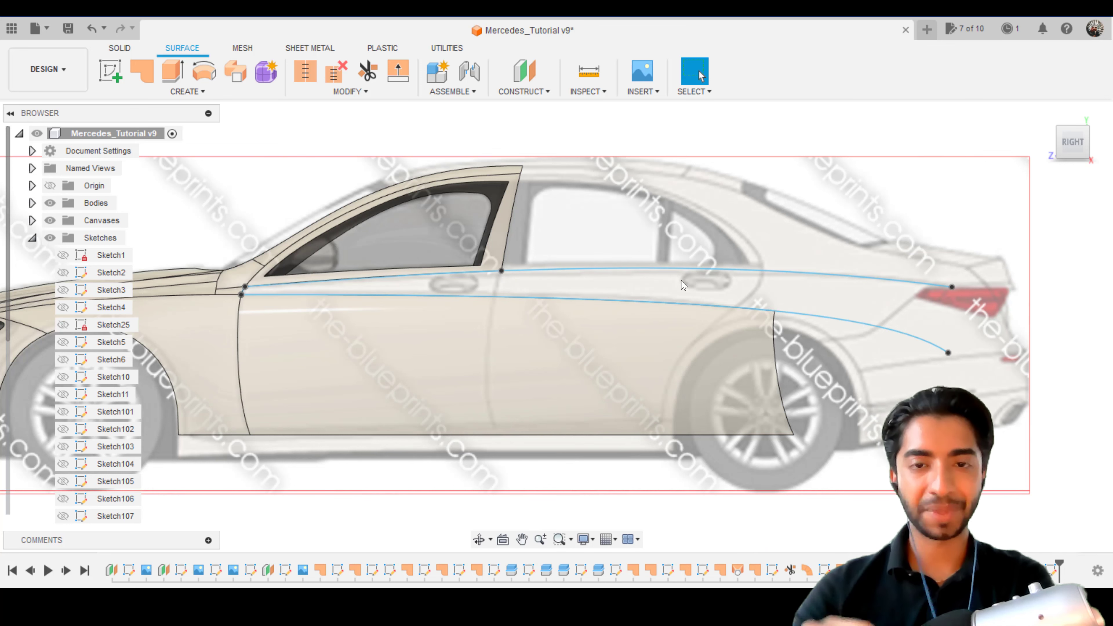
- Check how the front and rear beltline splines divide at the rear edge of the front door window
left_click(467, 274)
left_click(531, 268)
left_click(485, 271)
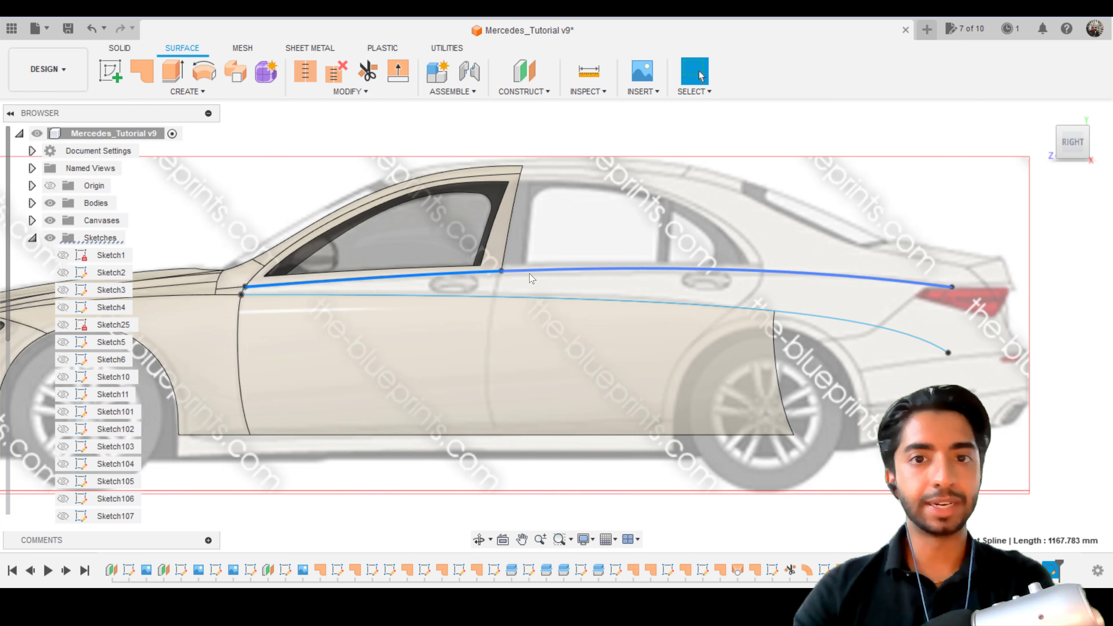
left_click(694, 292)
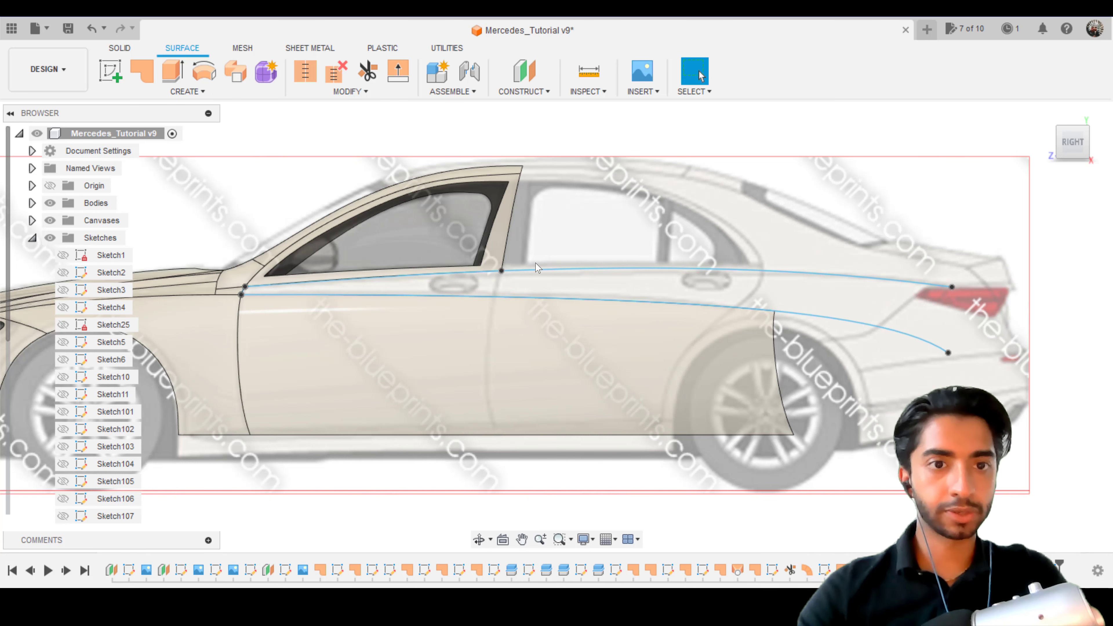
left_click(235, 71)
scroll(368, 280, "up", 1)
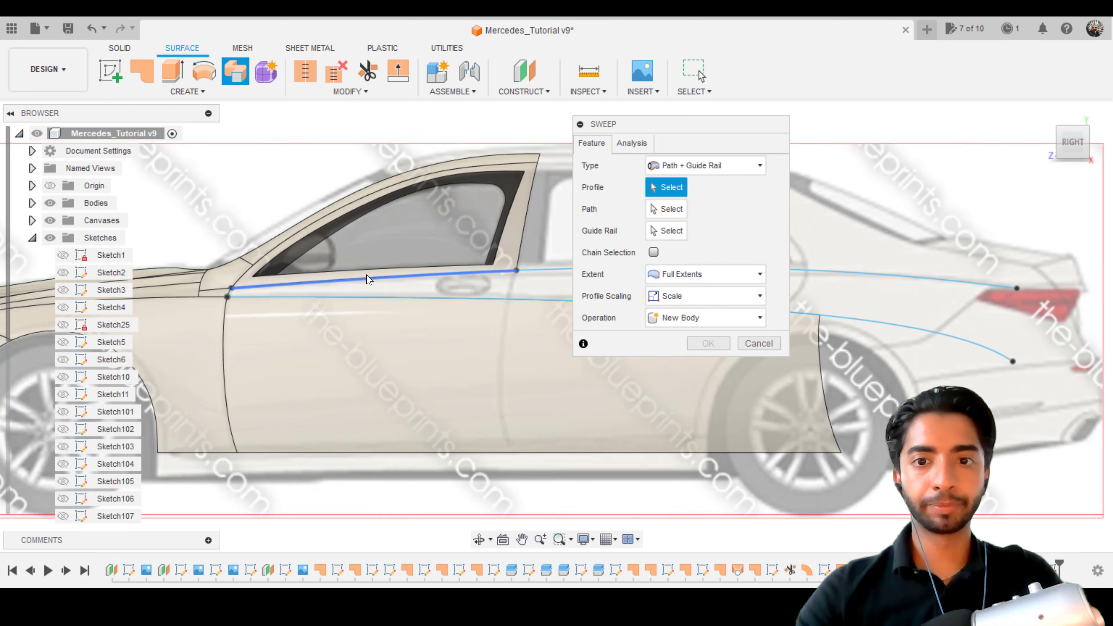
scroll(368, 280, "up", 3)
middle_click_drag(491, 268, 531, 264)
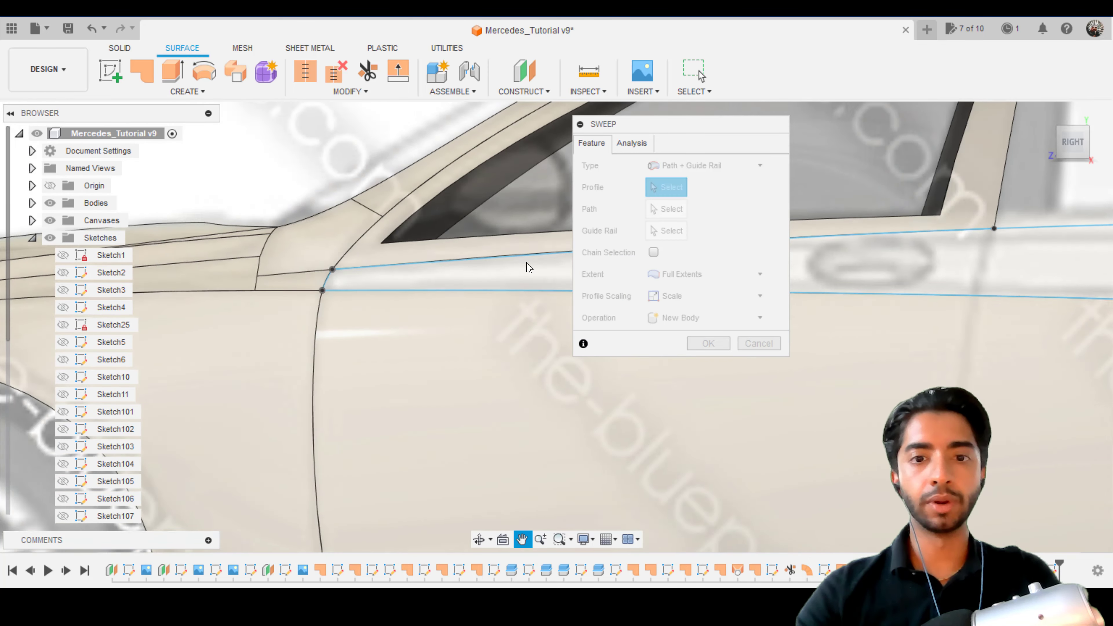
scroll(430, 273, "up", 3)
left_click(231, 277)
scroll(368, 284, "down", 3)
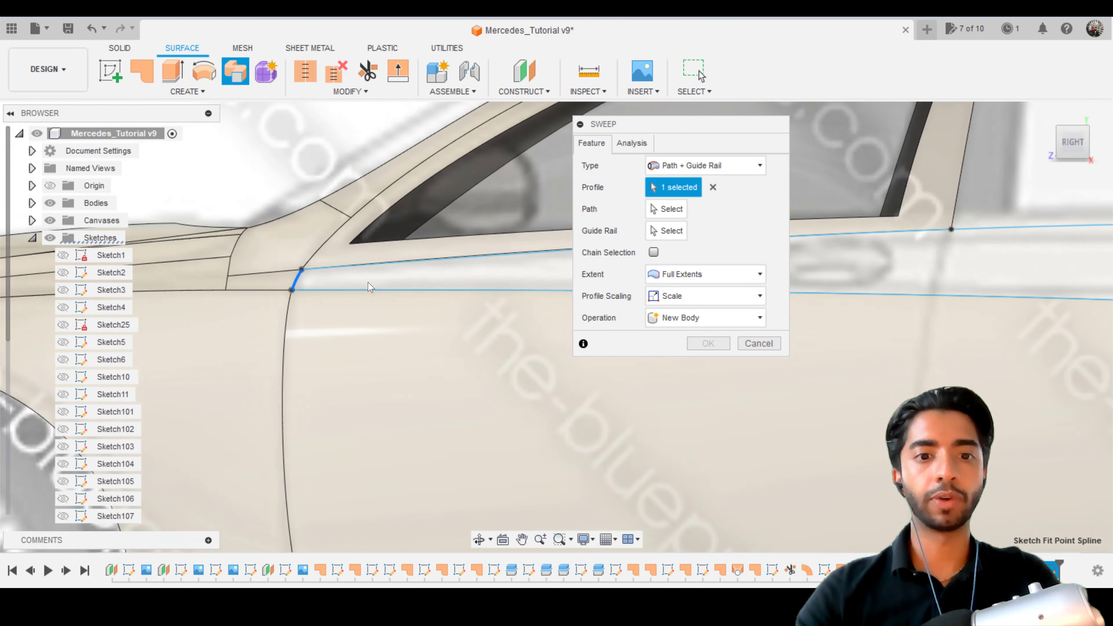
scroll(368, 287, "down", 3)
left_click(666, 209)
scroll(223, 187, "up", 3)
scroll(335, 224, "down", 1)
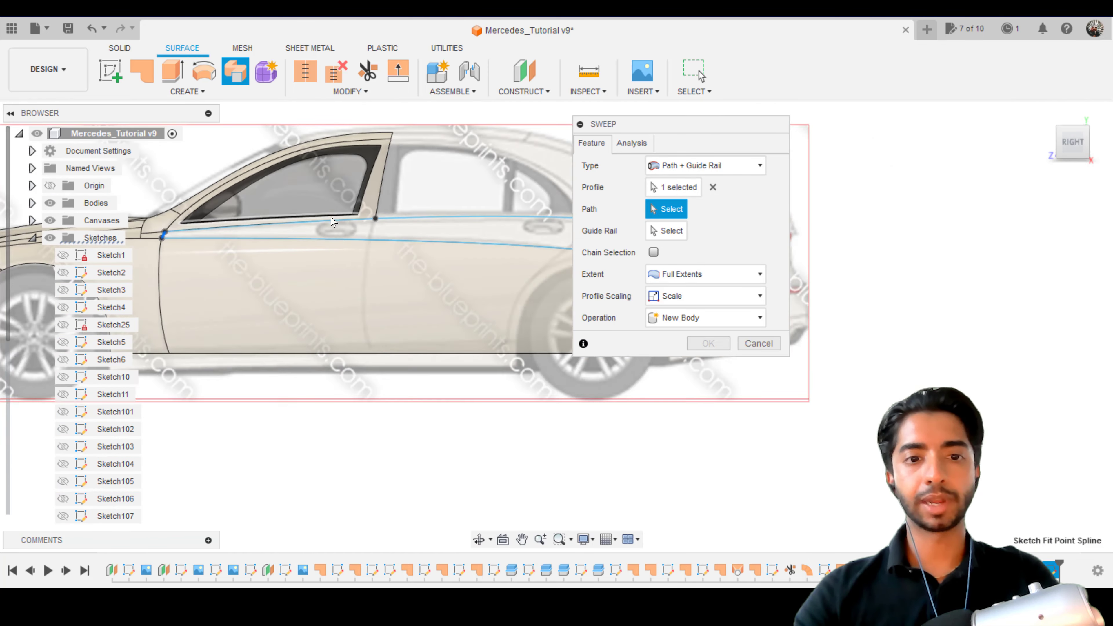
left_click(344, 239)
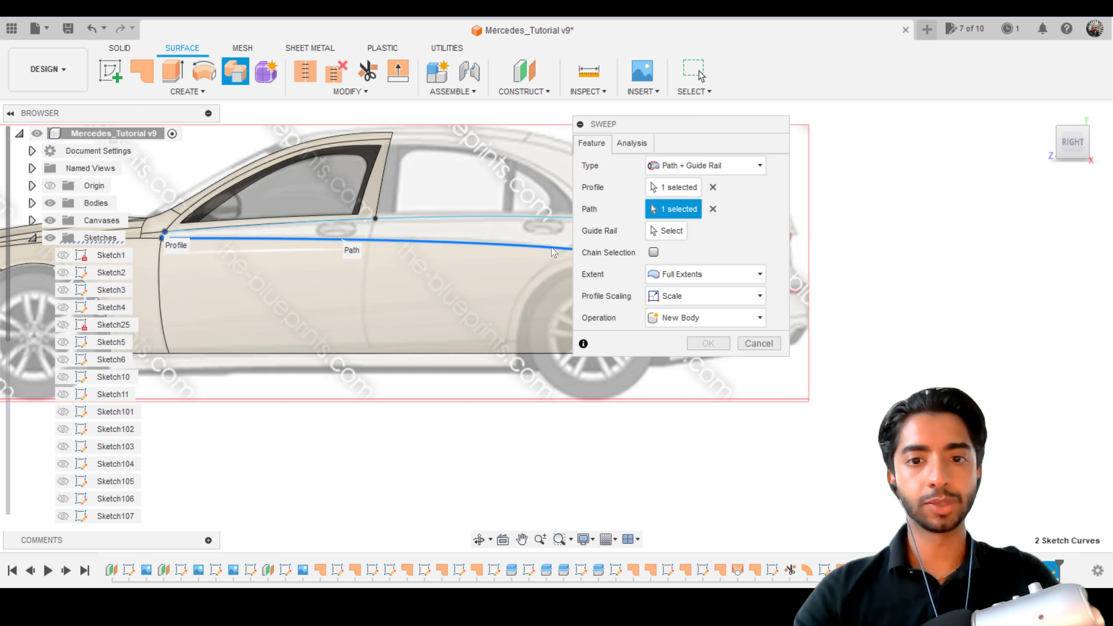
left_click(340, 224)
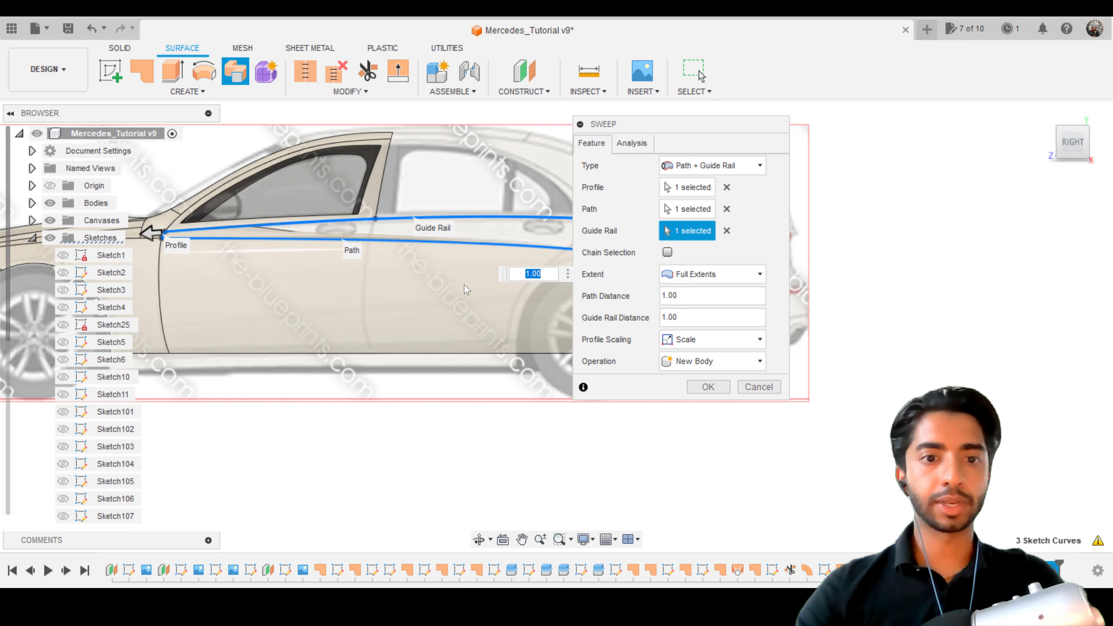
left_click(774, 387)
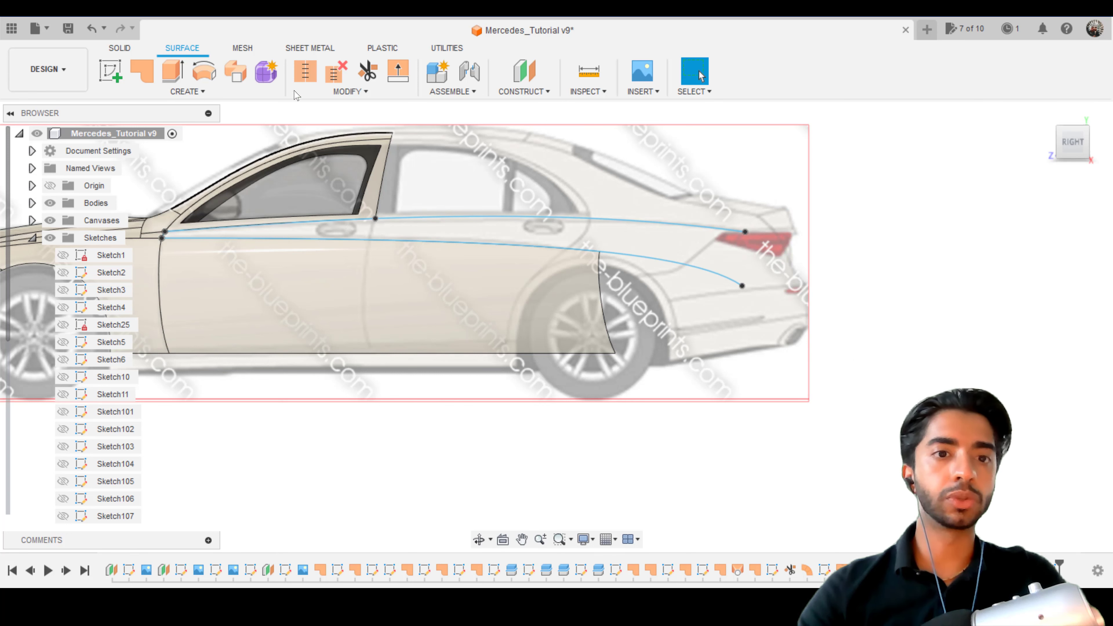
- Start a surface loft with the full beltline spline chain as Profile 1 and the lower door spline as Profile 2
left_click(224, 94)
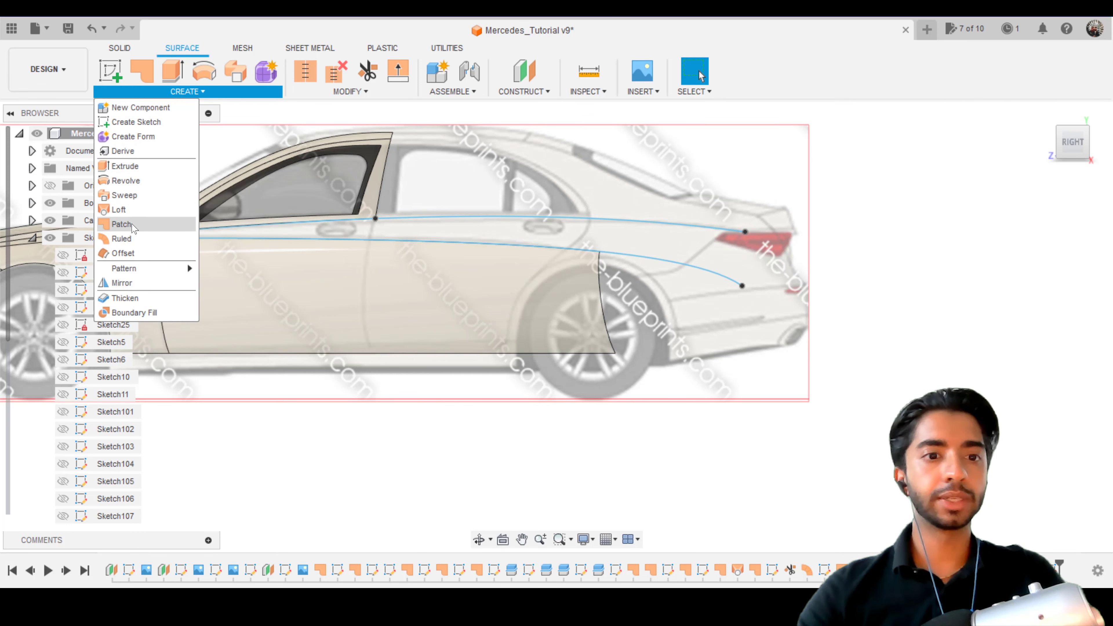
left_click(188, 210)
scroll(244, 226, "up", 3)
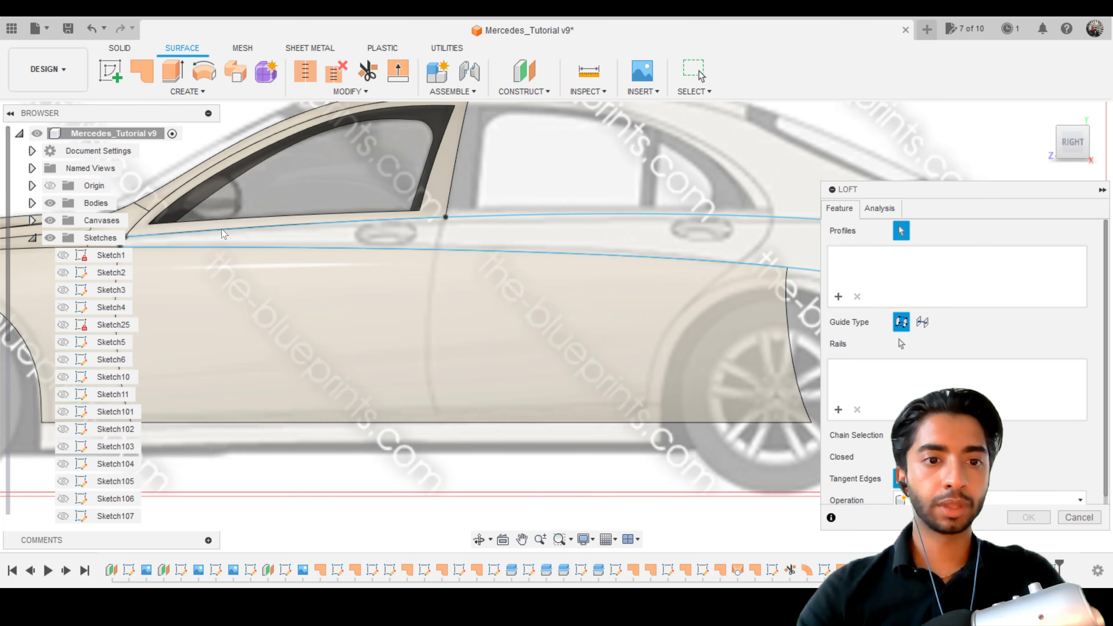
scroll(226, 231, "down", 2)
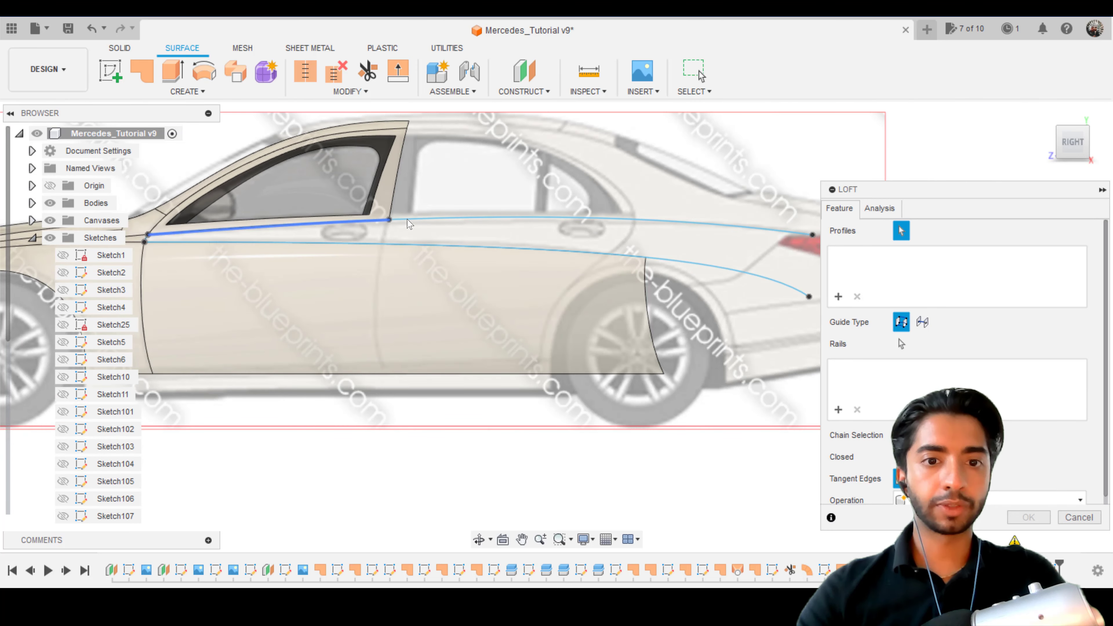
left_click(366, 221)
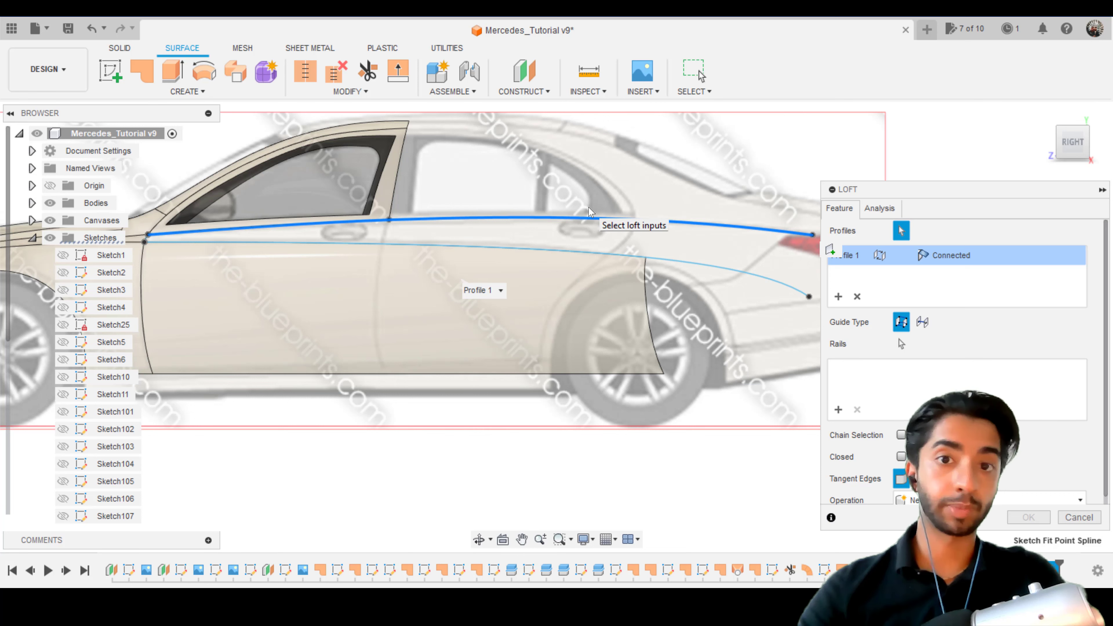
left_click(408, 244)
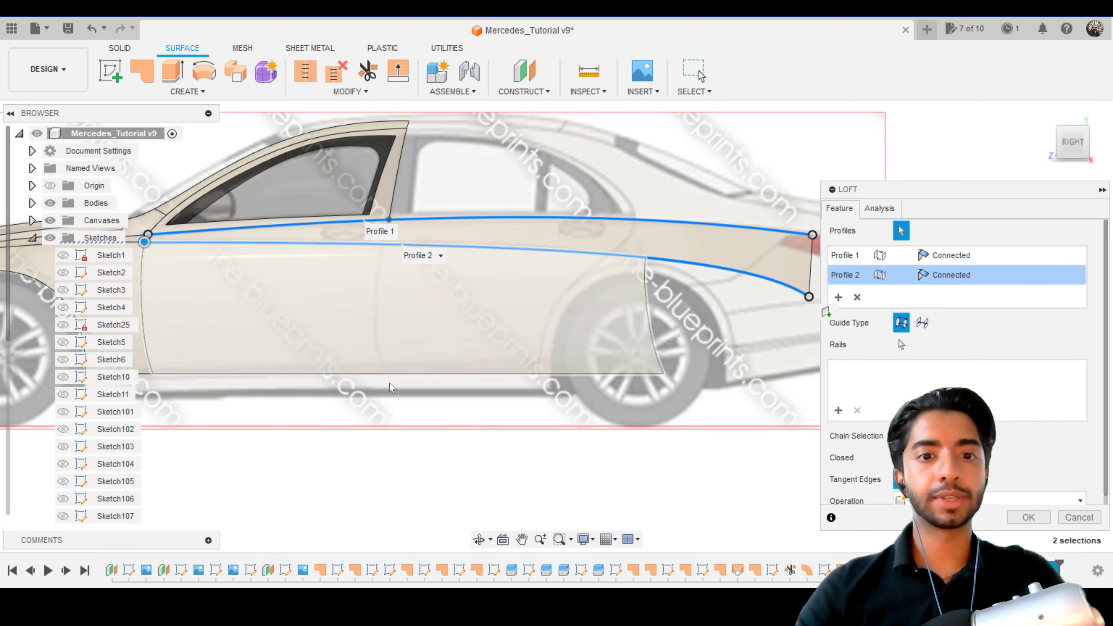
- Add the short front spline between the two profiles as the loft's rail, and create the surface
middle_click_drag(399, 188, 499, 176)
scroll(384, 195, "up", 9)
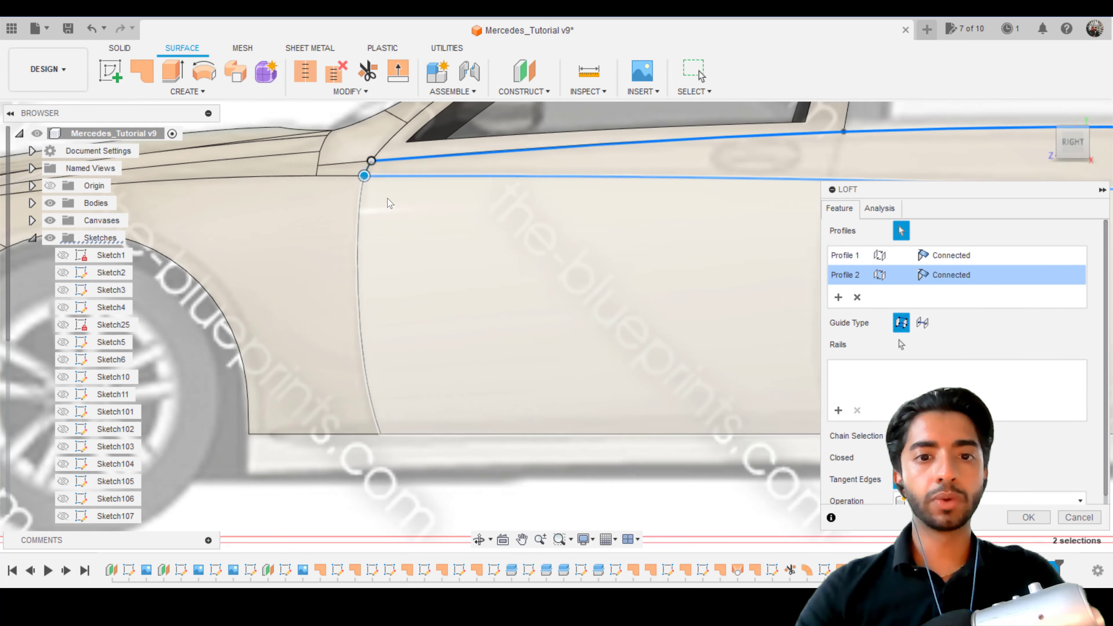
middle_click_drag(356, 128, 349, 311)
left_click(898, 344)
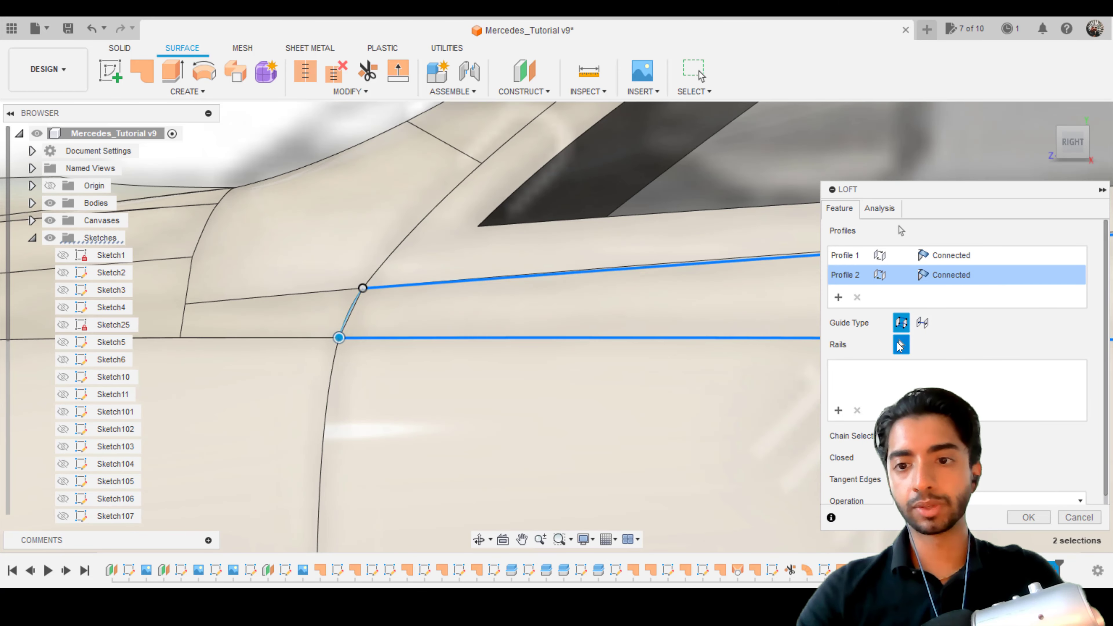
left_click(354, 305)
scroll(515, 317, "down", 10)
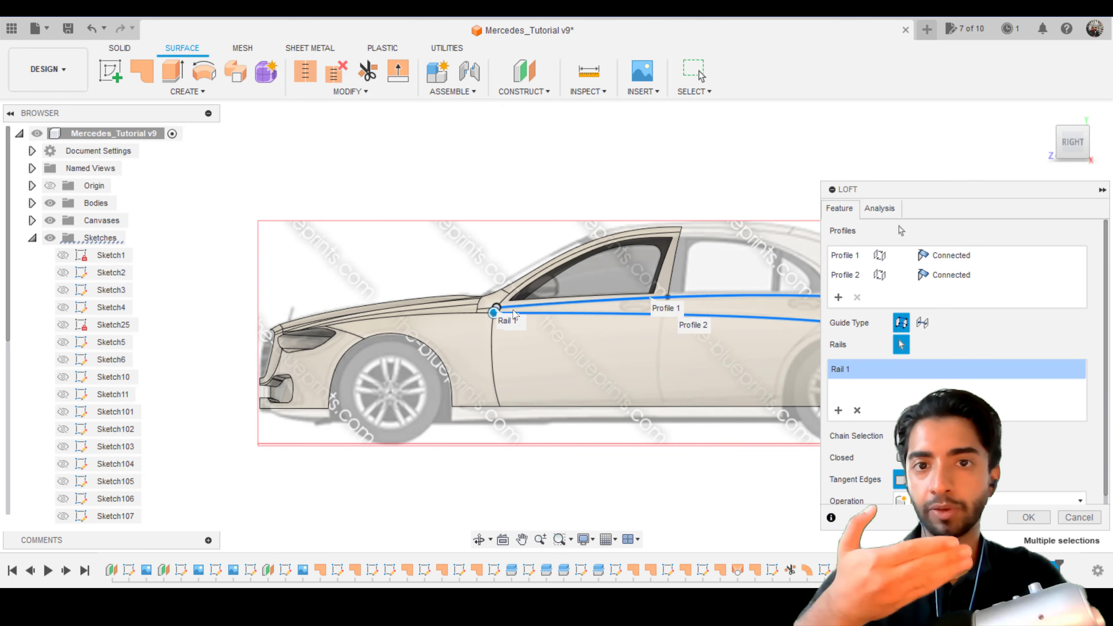
scroll(514, 317, "down", 2)
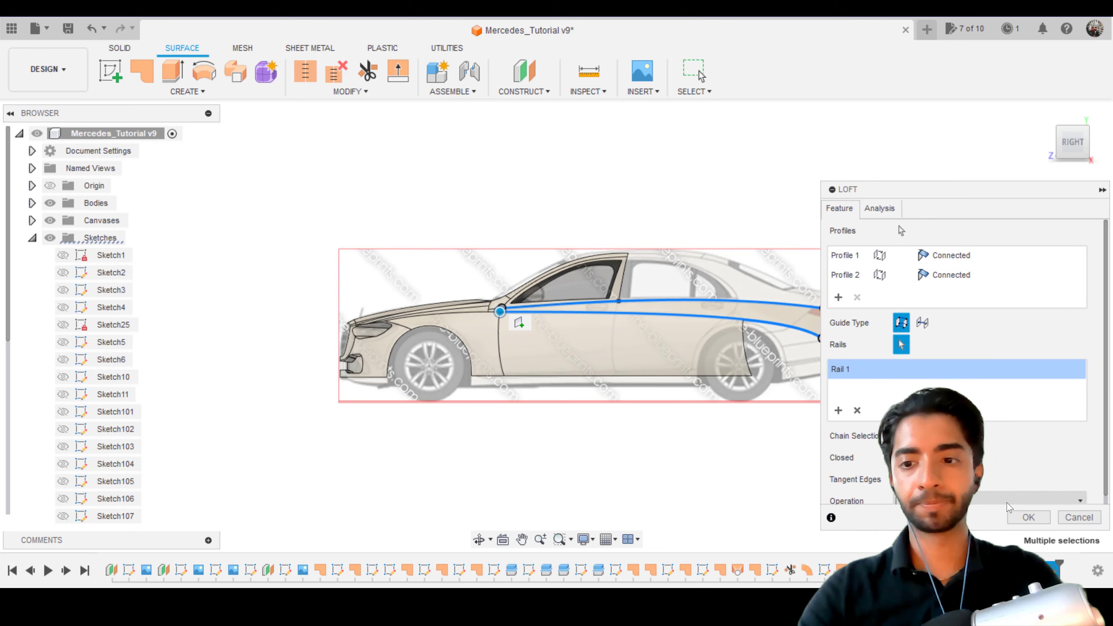
left_click(1028, 517)
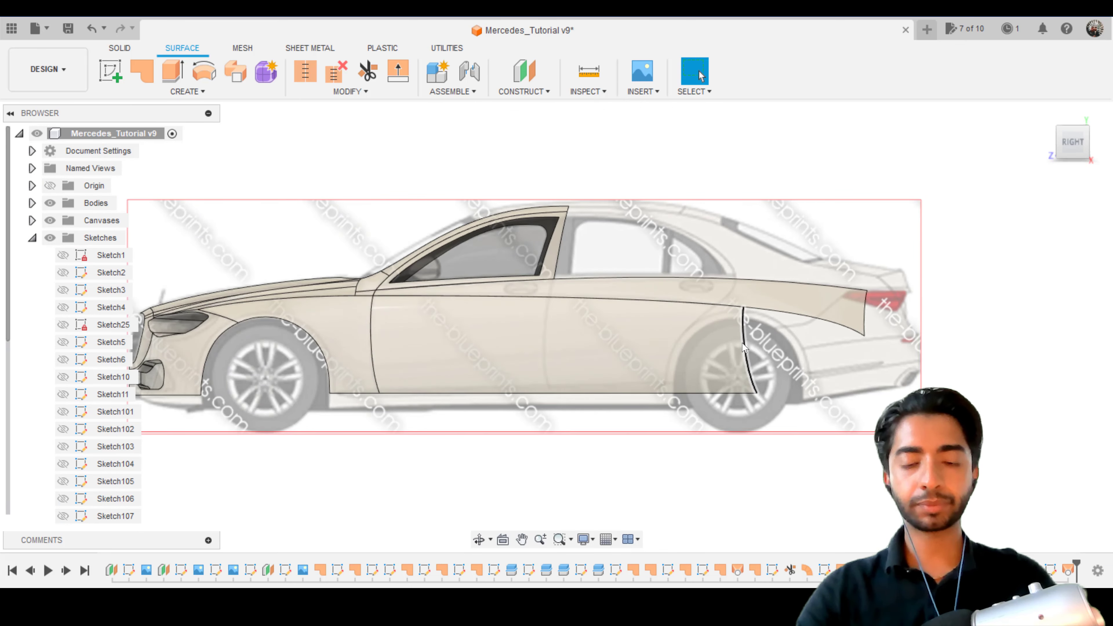
scroll(744, 362, "up", 3)
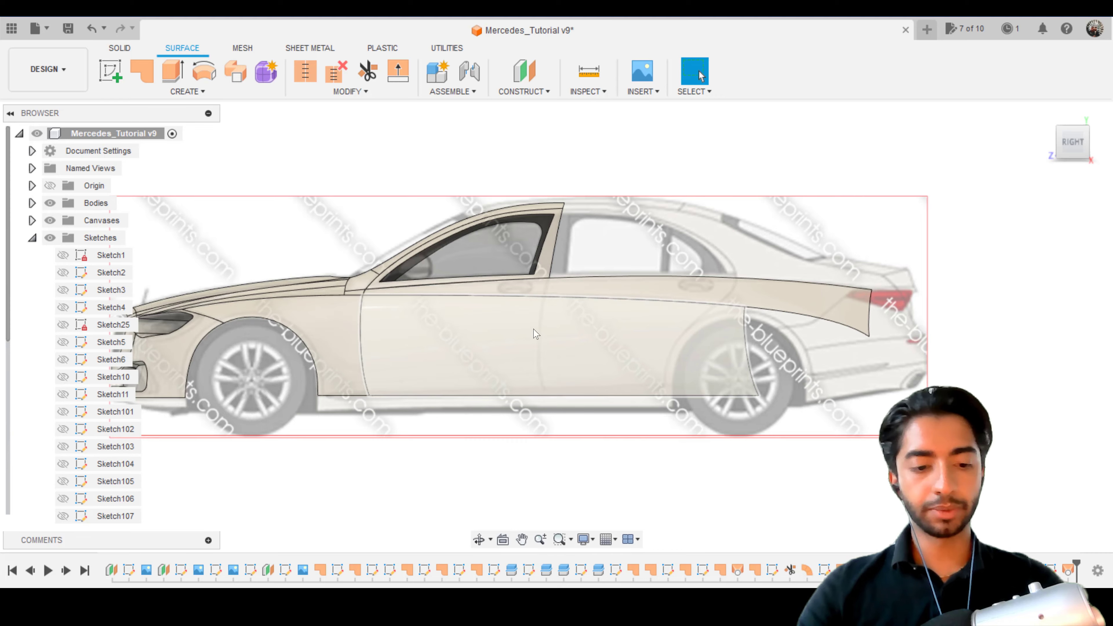
middle_click_drag(489, 307, 680, 355, "shift")
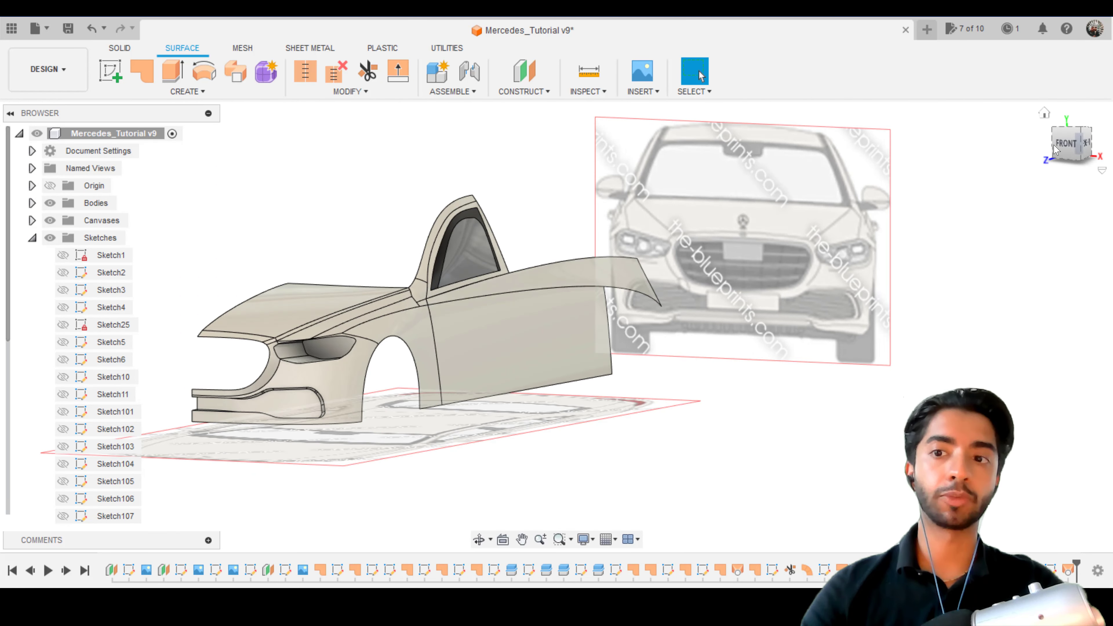
- Sketch a two-point spline on the side plane from below the sill, at the rear wheel's front edge, up to the wheel arch's top
left_click(1086, 143)
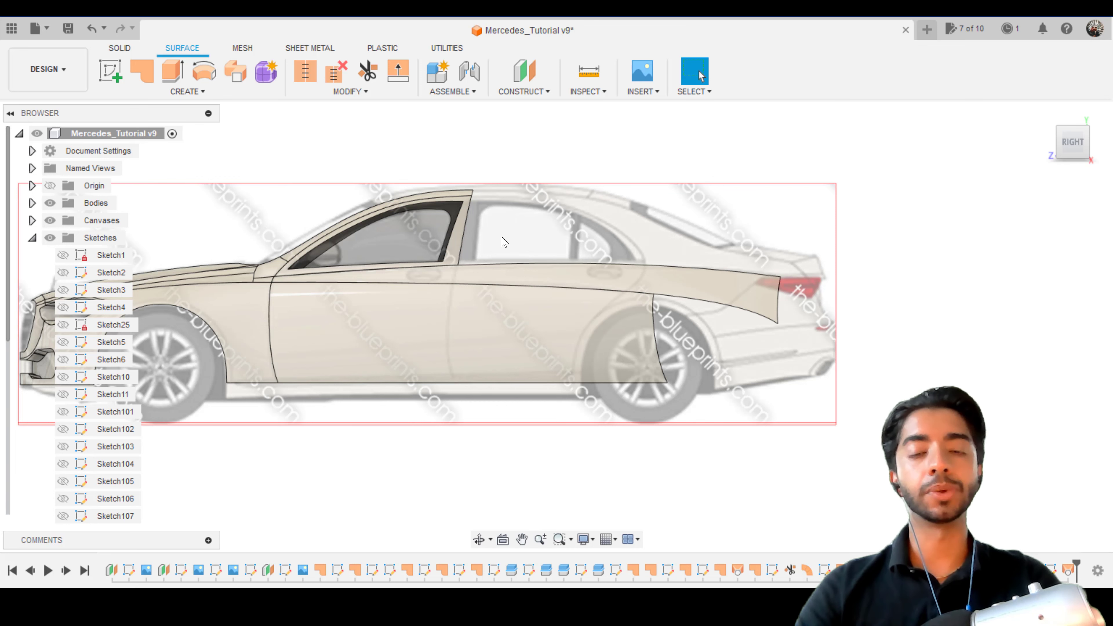
scroll(596, 240, "up", 3)
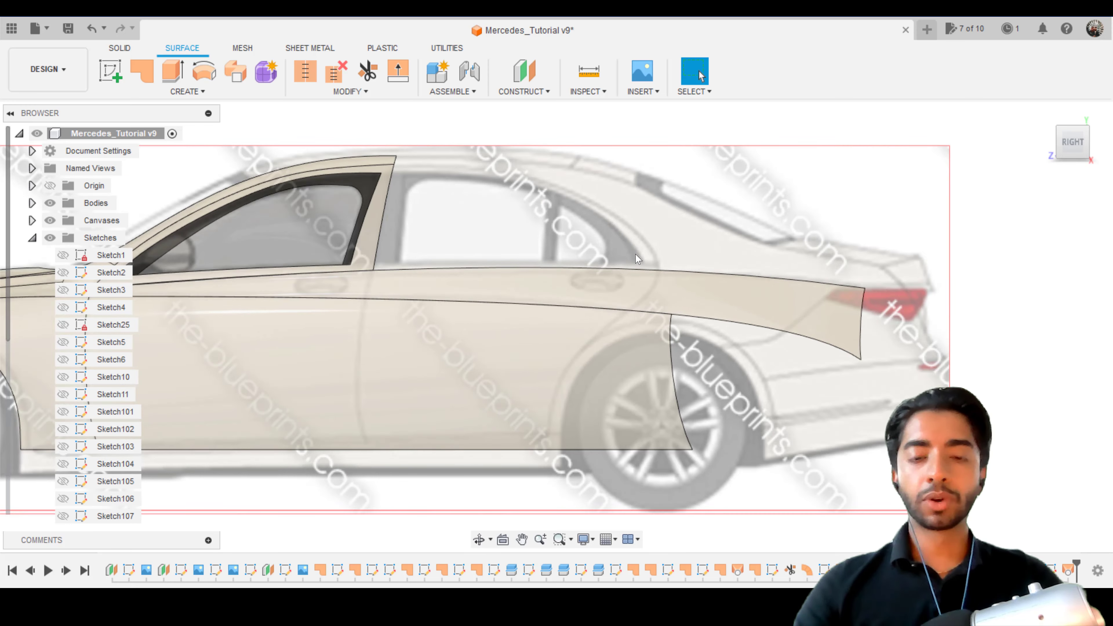
middle_click_drag(637, 255, 653, 199)
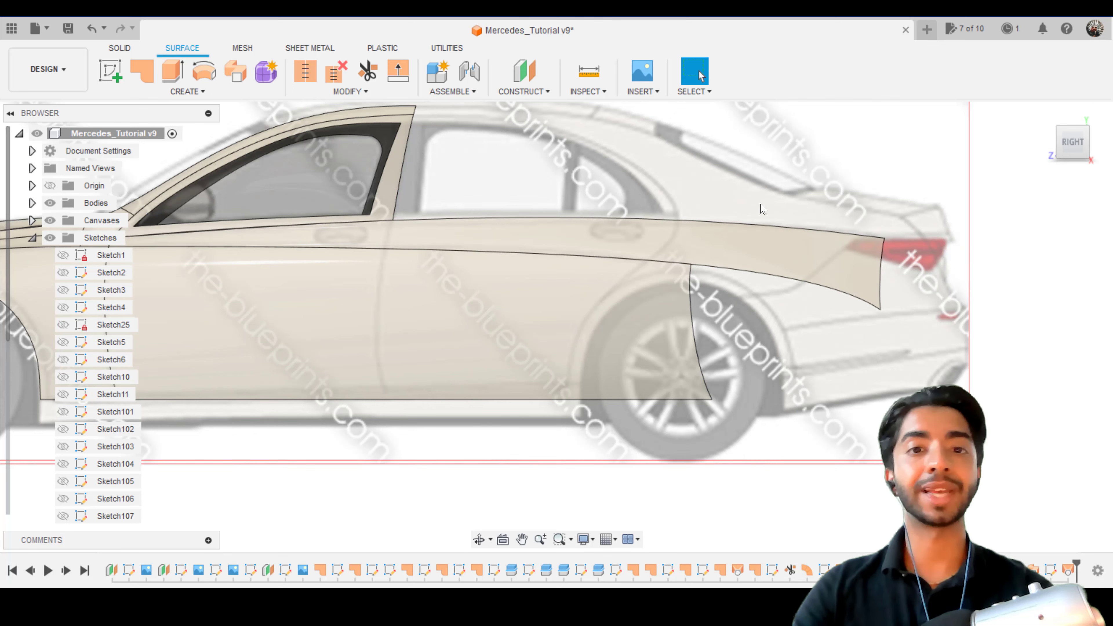
left_click(111, 70)
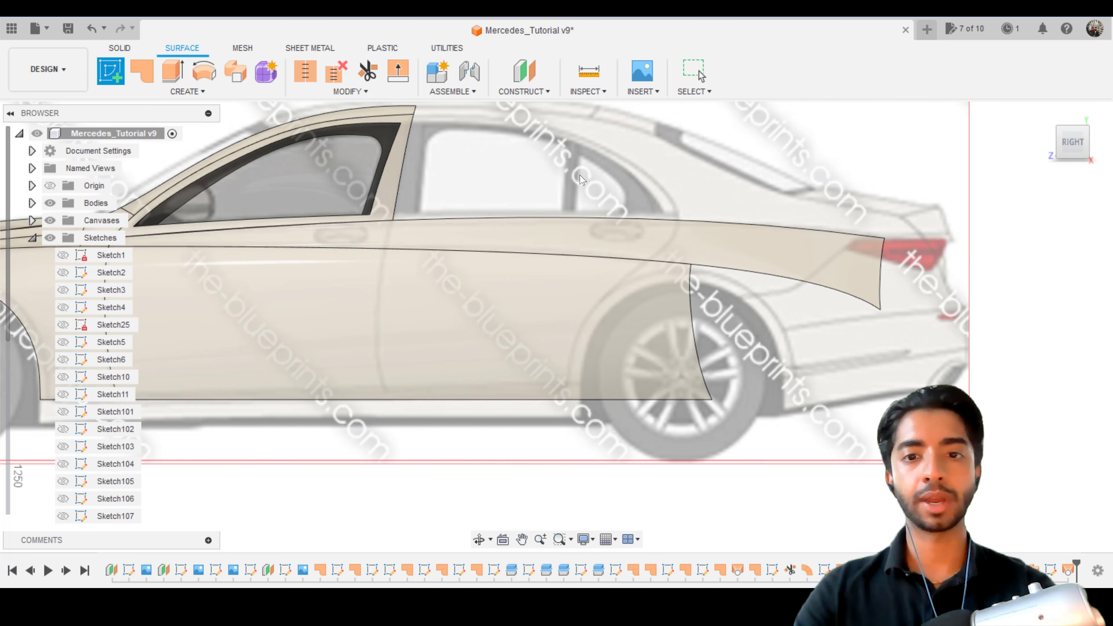
left_click(580, 179)
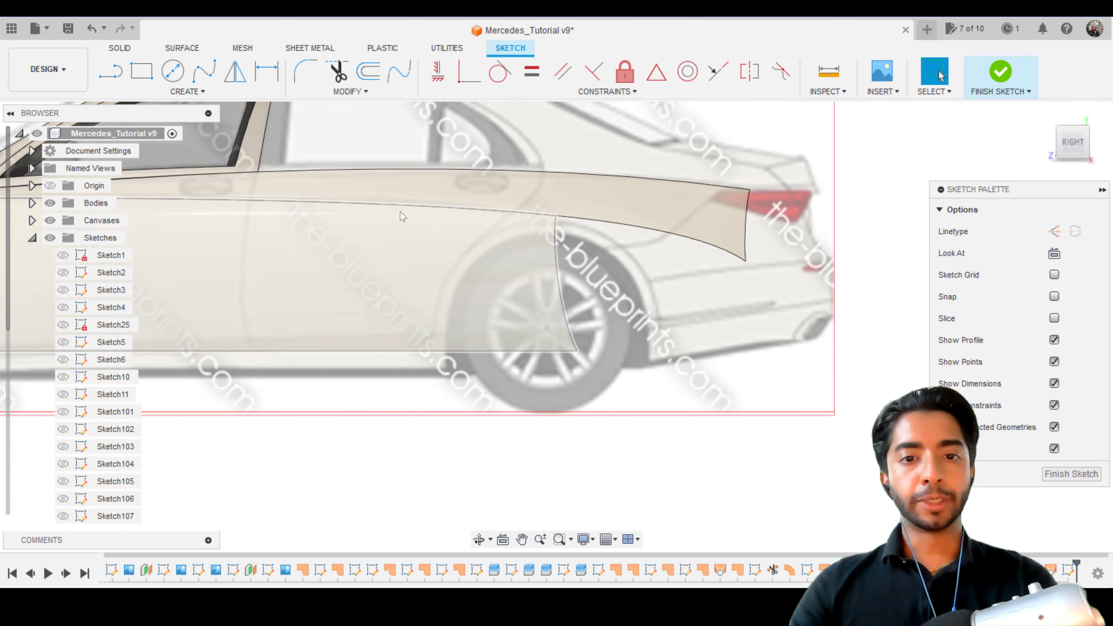
left_click(203, 71)
scroll(561, 230, "up", 3)
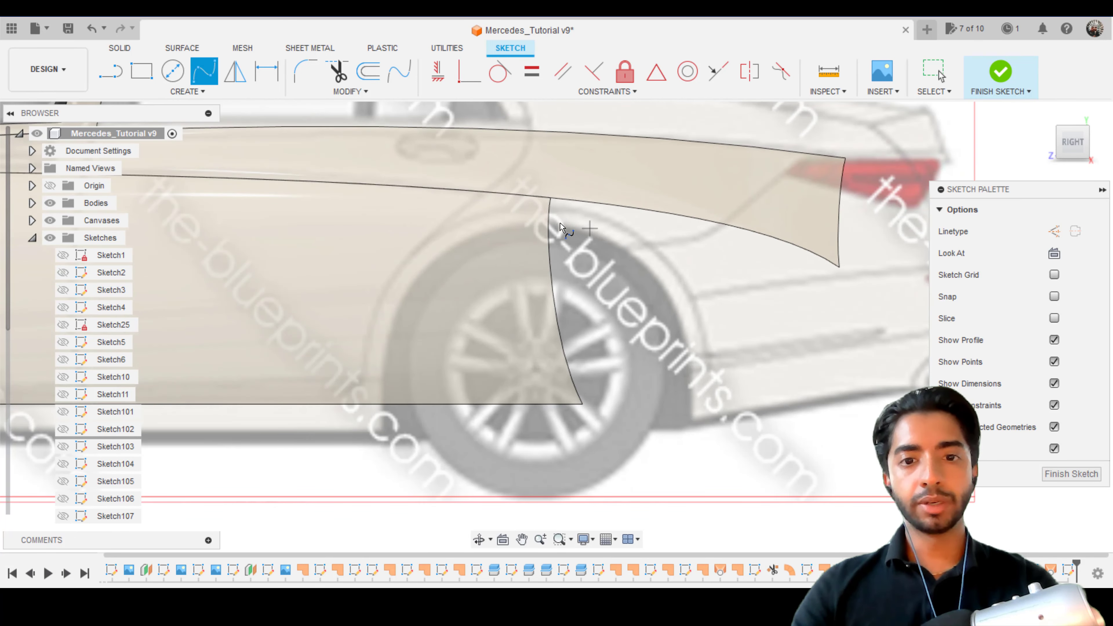
left_click(380, 431)
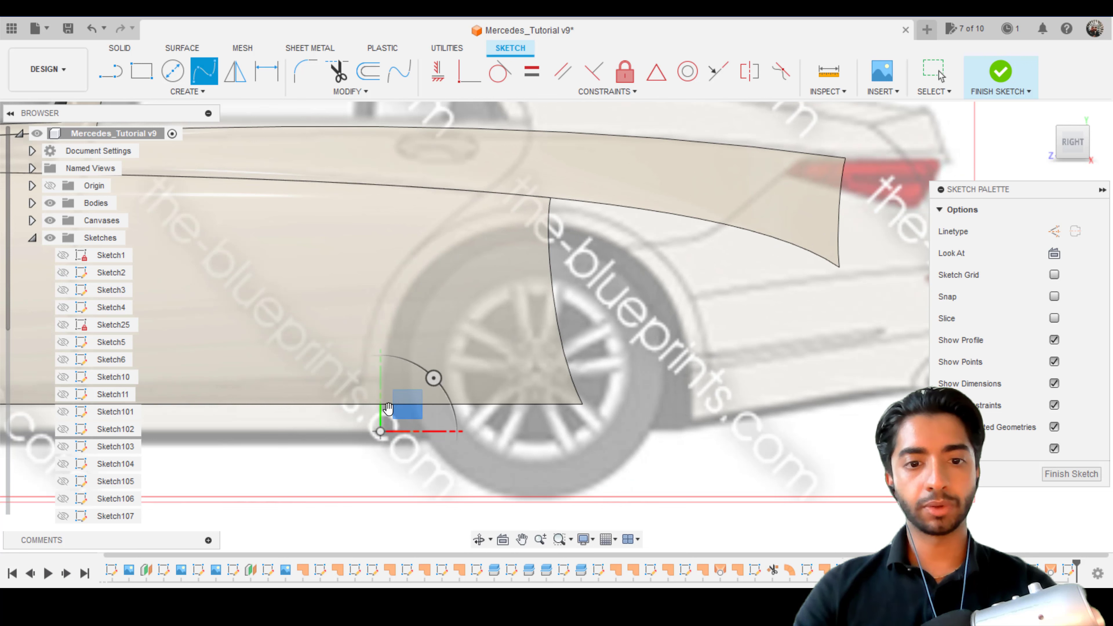
left_click(556, 225)
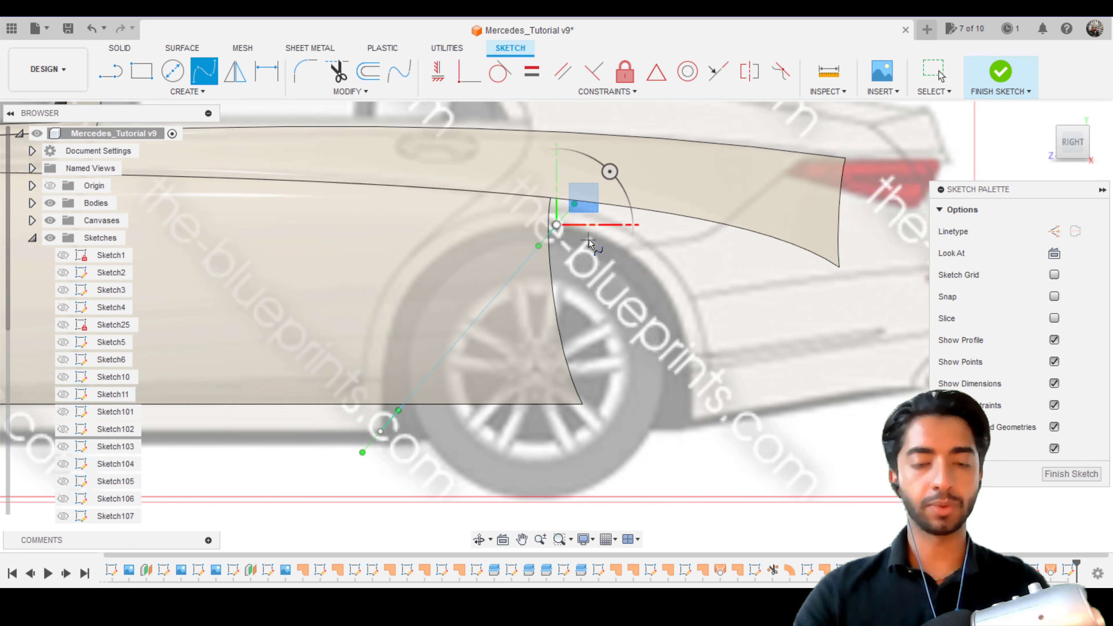
key("Escape")
- Move the spline's upper tangent handle by X -63.335 mm and Y 59.376 mm to curve it along the rear wheel arch
left_click(538, 246)
key("m")
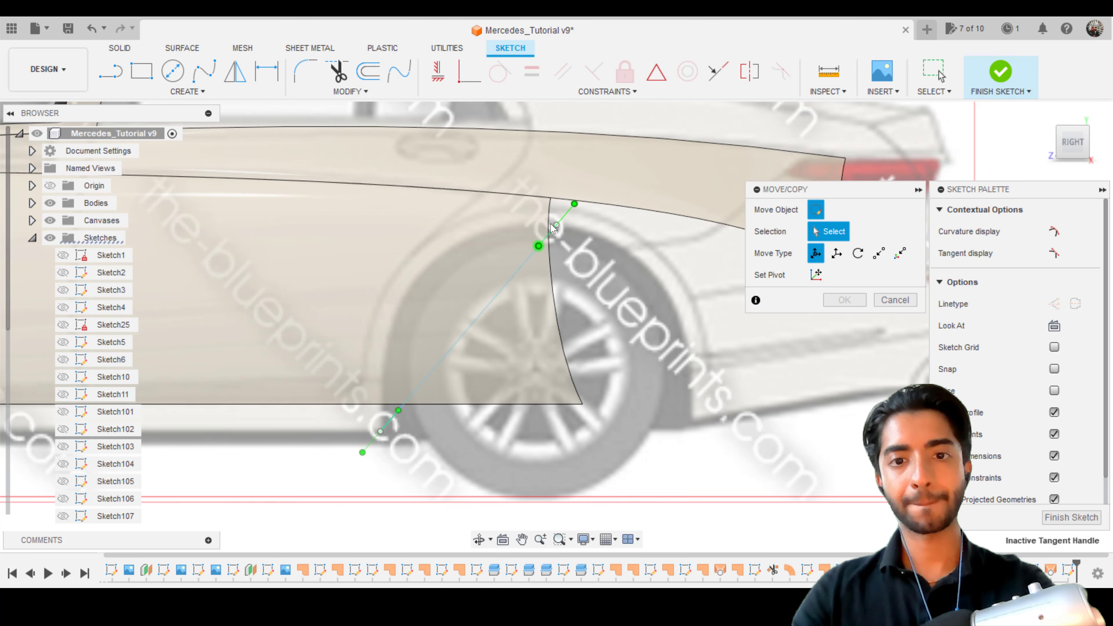
left_click_drag(556, 229, 534, 207)
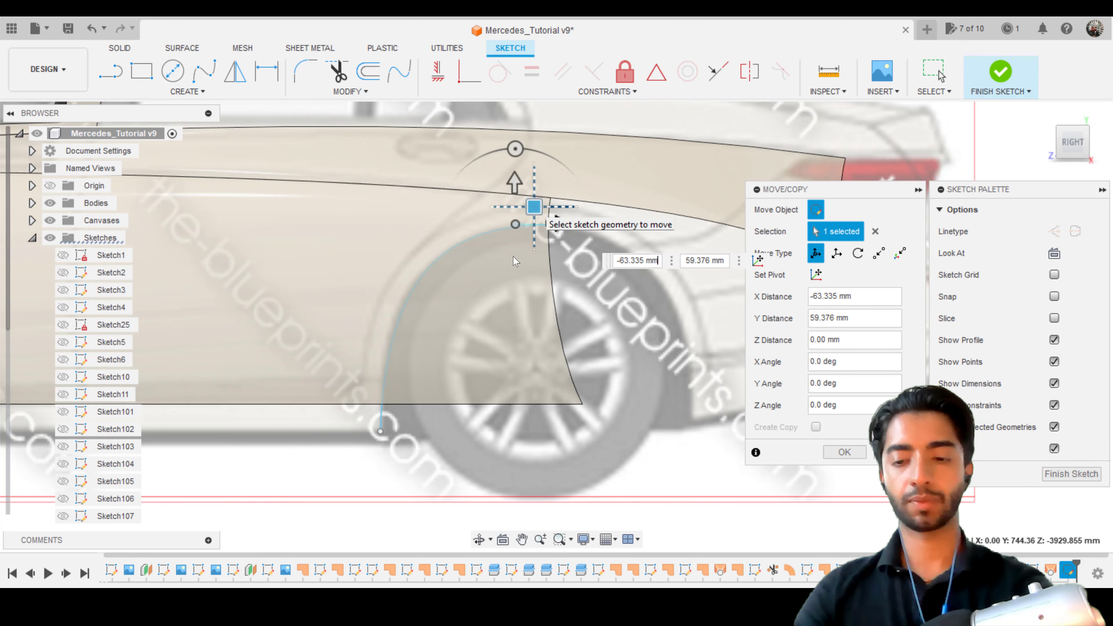
key("Return")
- Move the spline's lower tangent handle by X -3.958 mm to match the arch's front edge, and finish the sketch
left_click(386, 384)
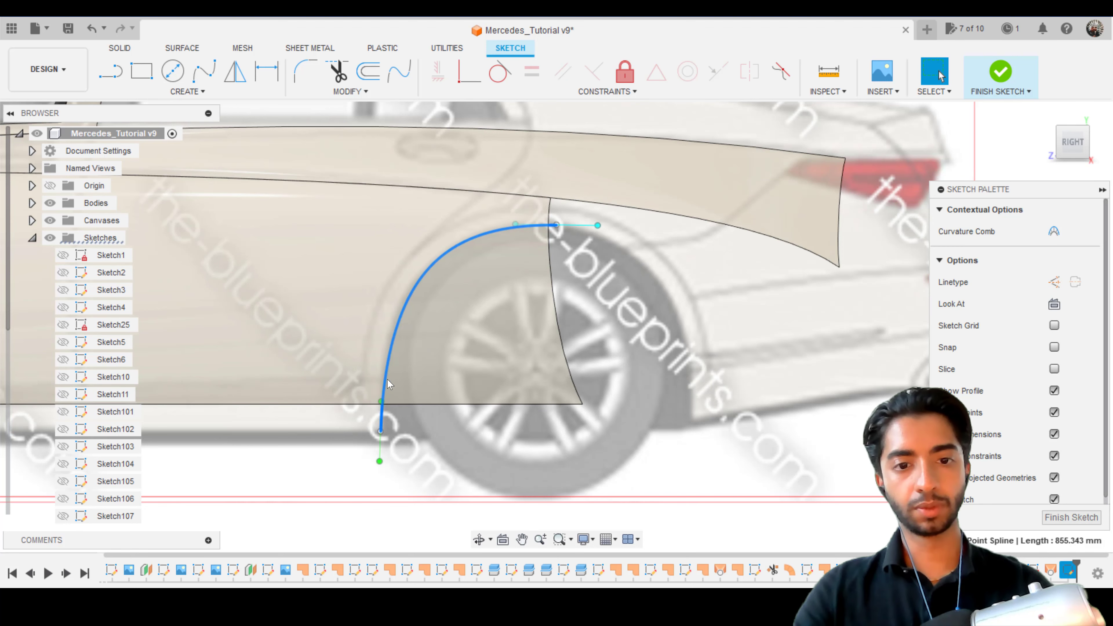
left_click(381, 401)
key("m")
left_click_drag(401, 384, 400, 384)
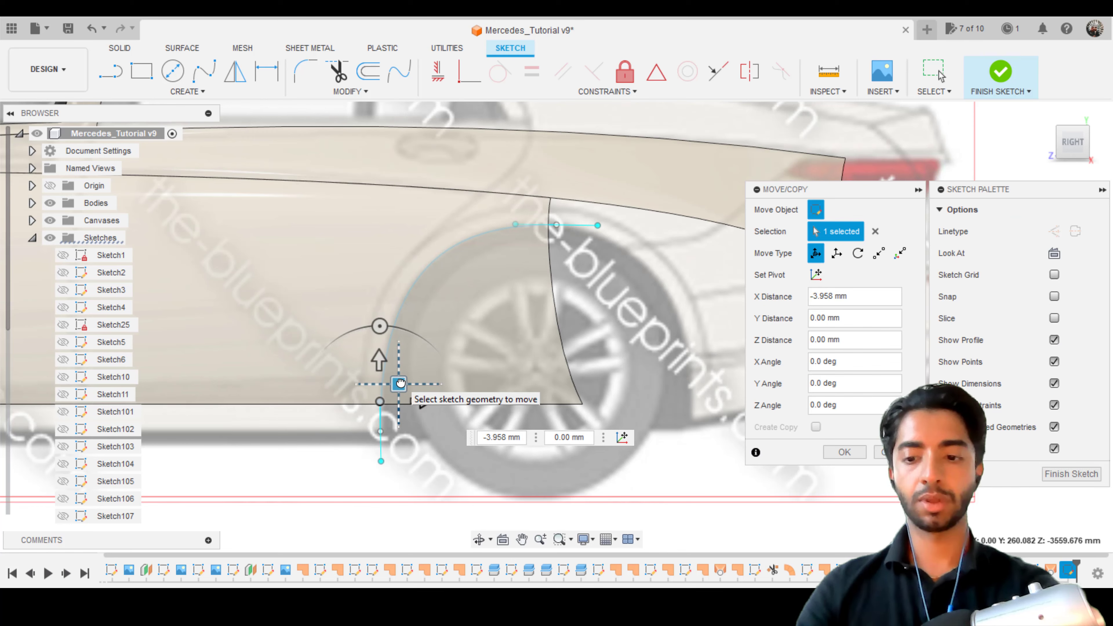
key("Return")
scroll(642, 342, "down", 3)
middle_click_drag(641, 342, 559, 327)
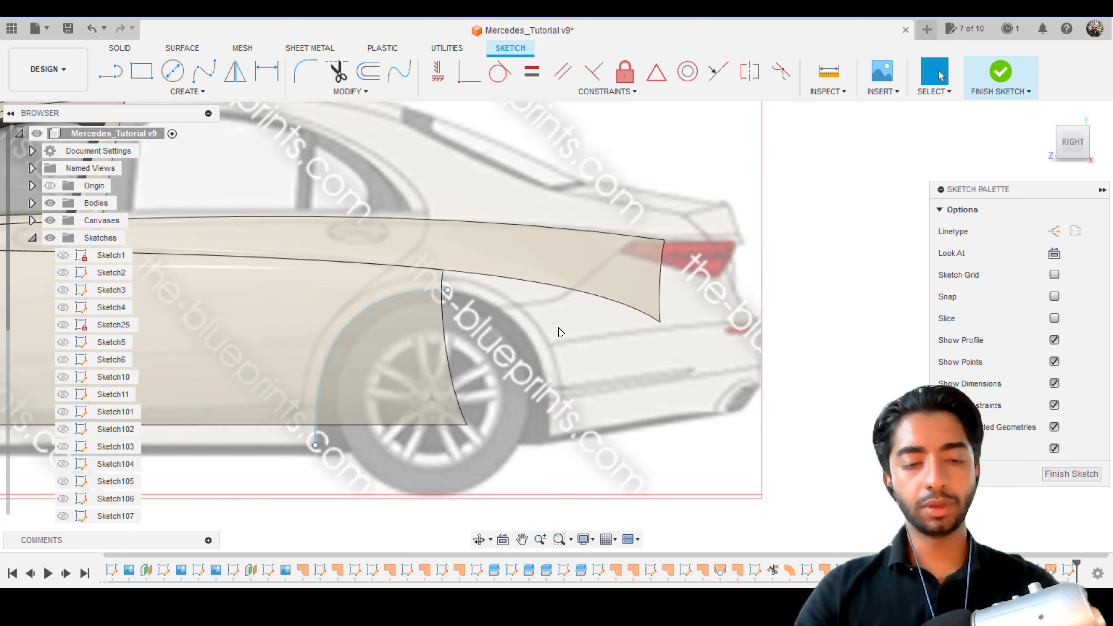
middle_click_drag(433, 208, 638, 167)
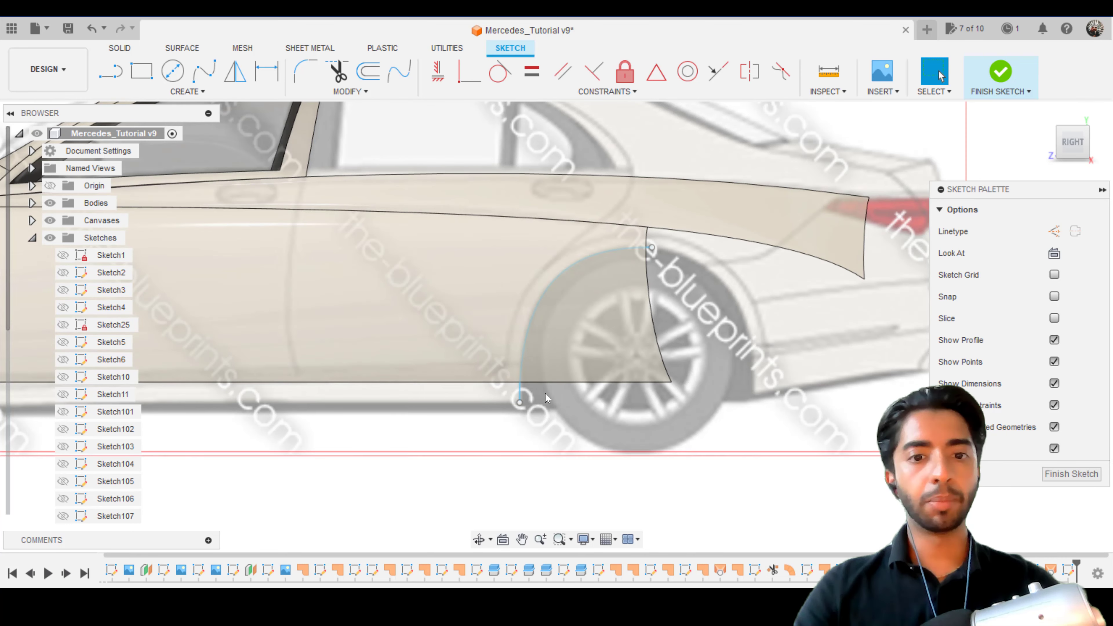
scroll(545, 394, "down", 2)
scroll(724, 278, "up", 2)
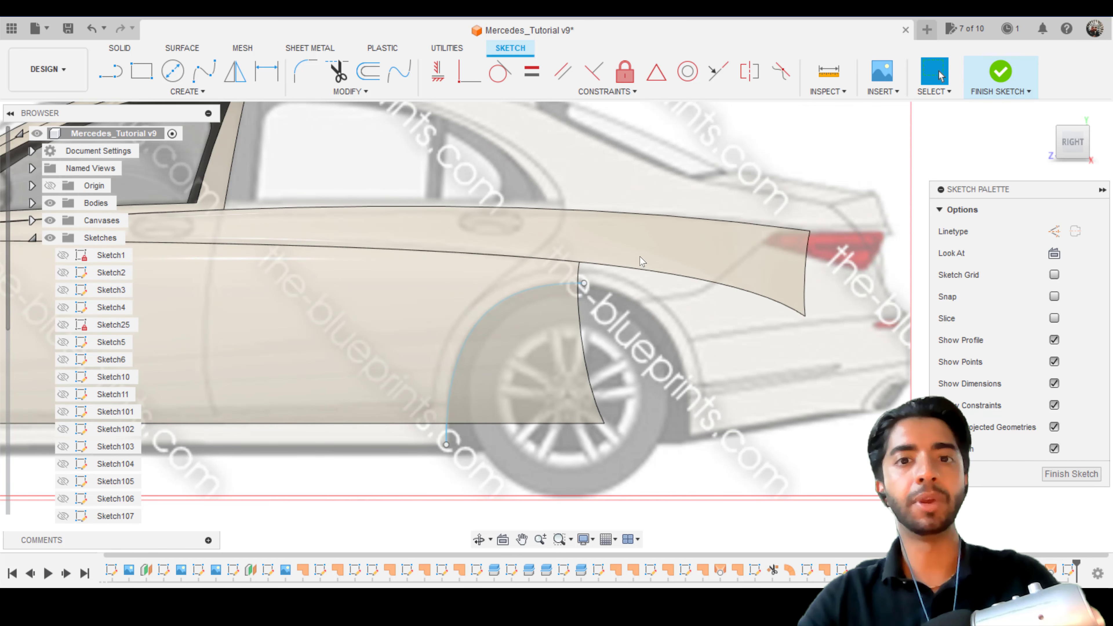
left_click(1000, 72)
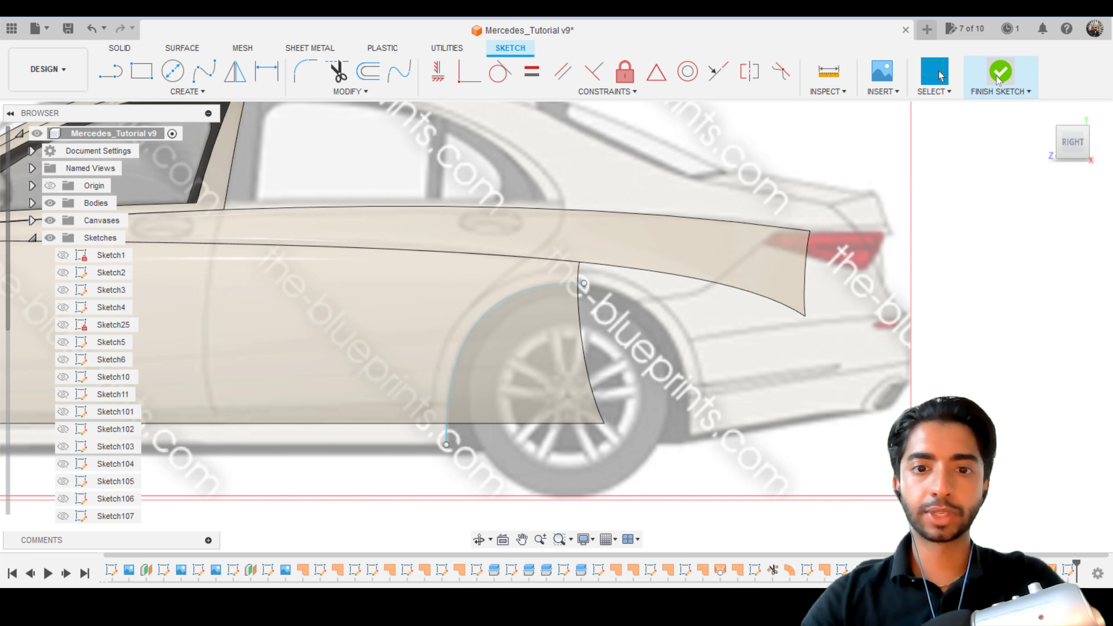
- Trim the door surface with the wheel arch spline, removing the area over the rear wheel, and hide the arch sketch
left_click(367, 72)
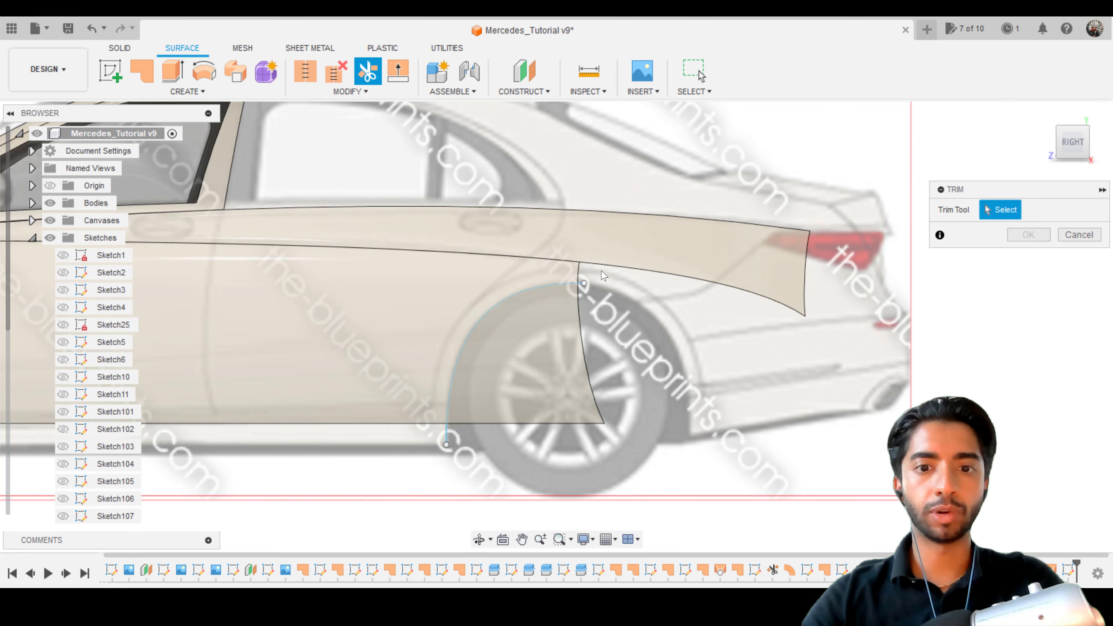
left_click(569, 285)
left_click(506, 371)
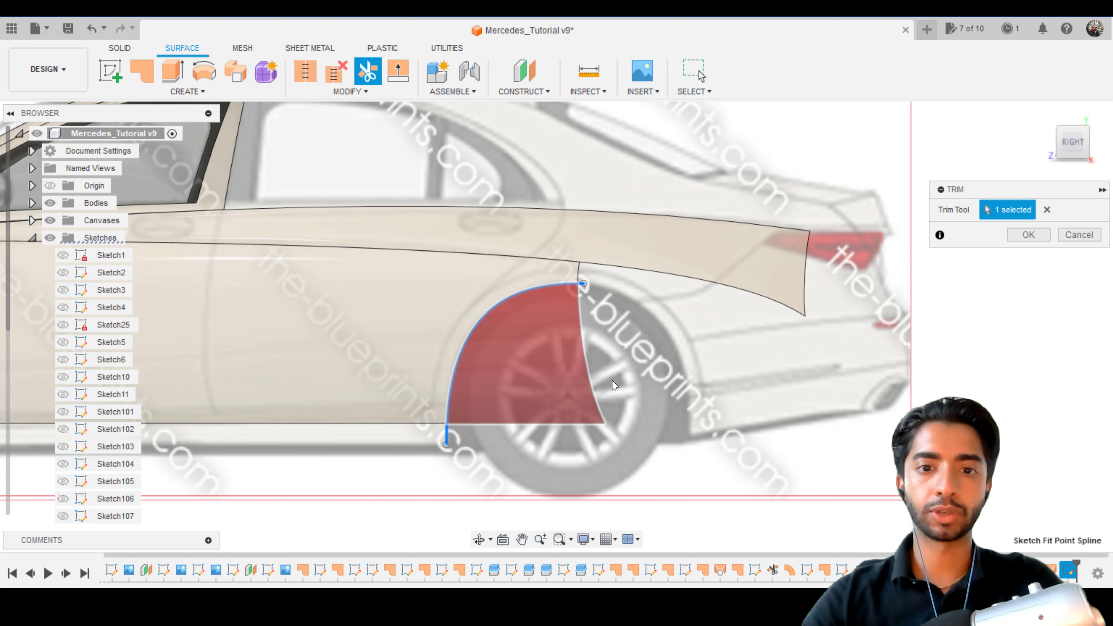
left_click(1021, 237)
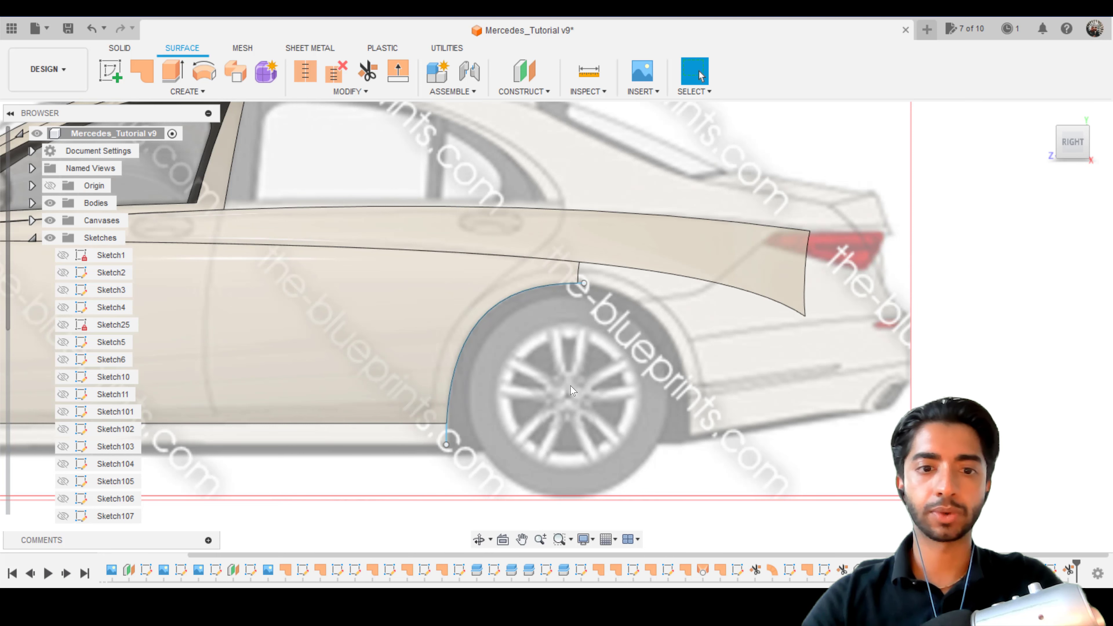
scroll(62, 479, "down", 3)
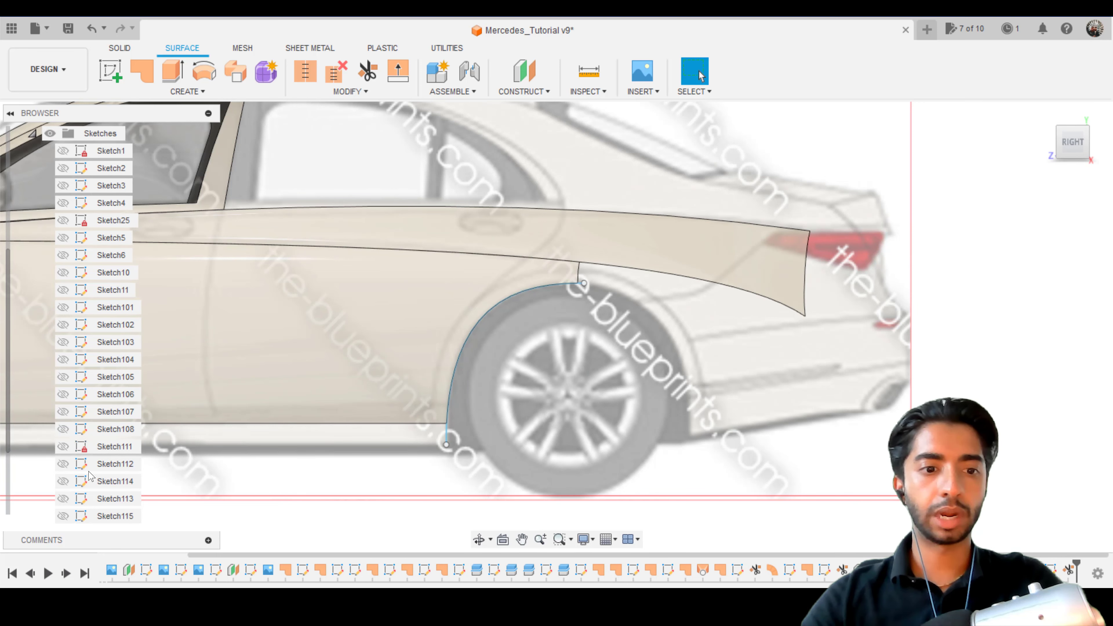
left_click(63, 498)
- Examine the trimmed body side against the side, top and front blueprints, checking the unfinished area behind the rear wheel
scroll(455, 350, "down", 5)
middle_click_drag(455, 351, 579, 373, "shift")
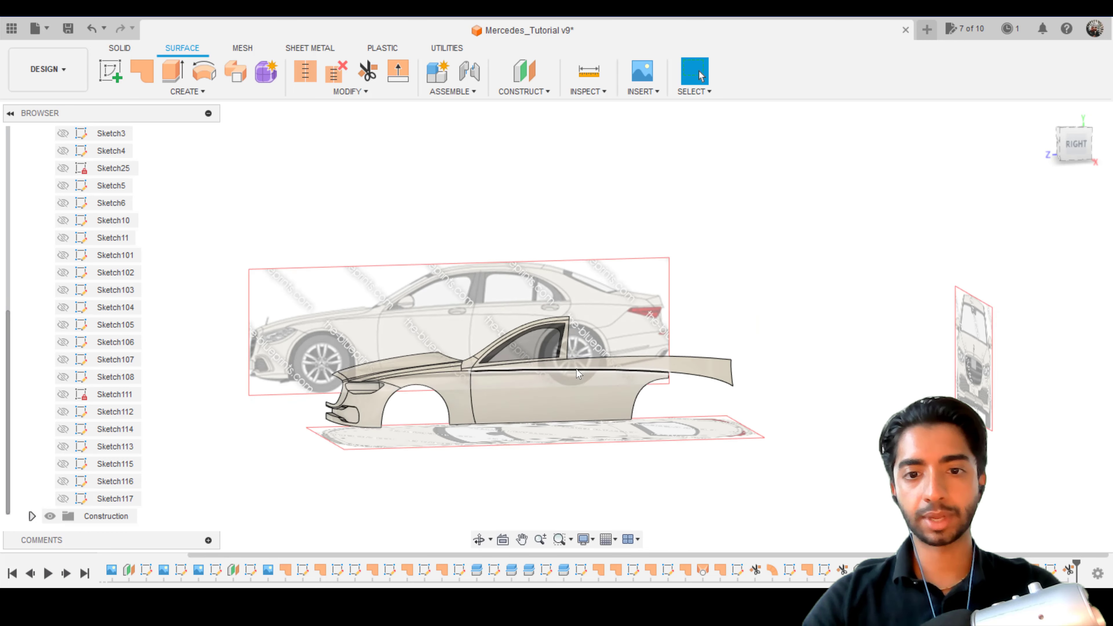
left_click(1076, 150)
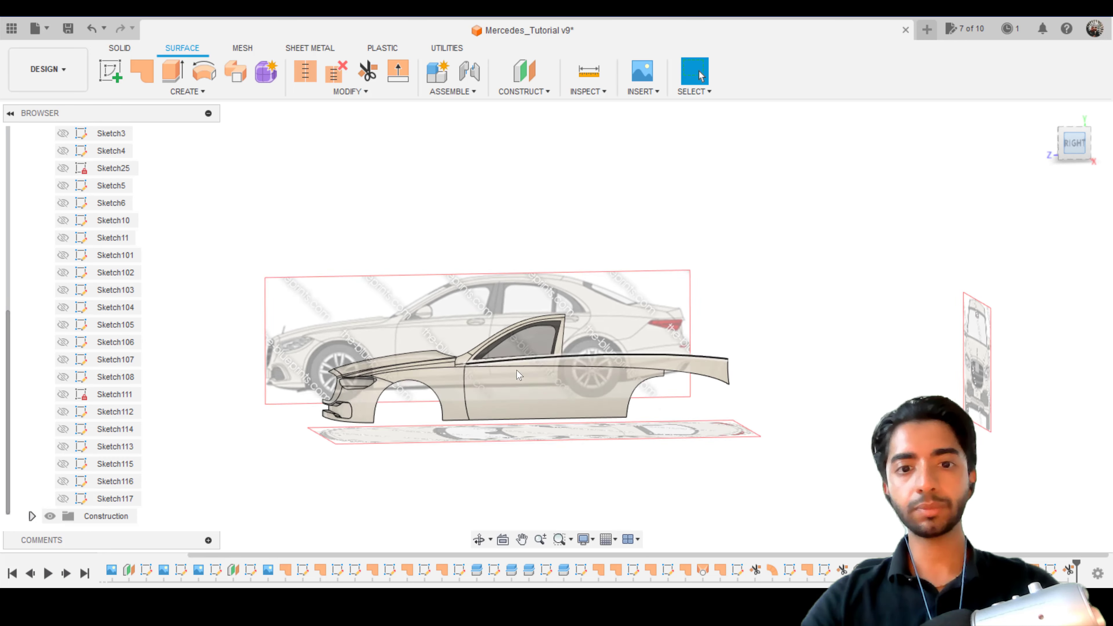
scroll(562, 390, "up", 4)
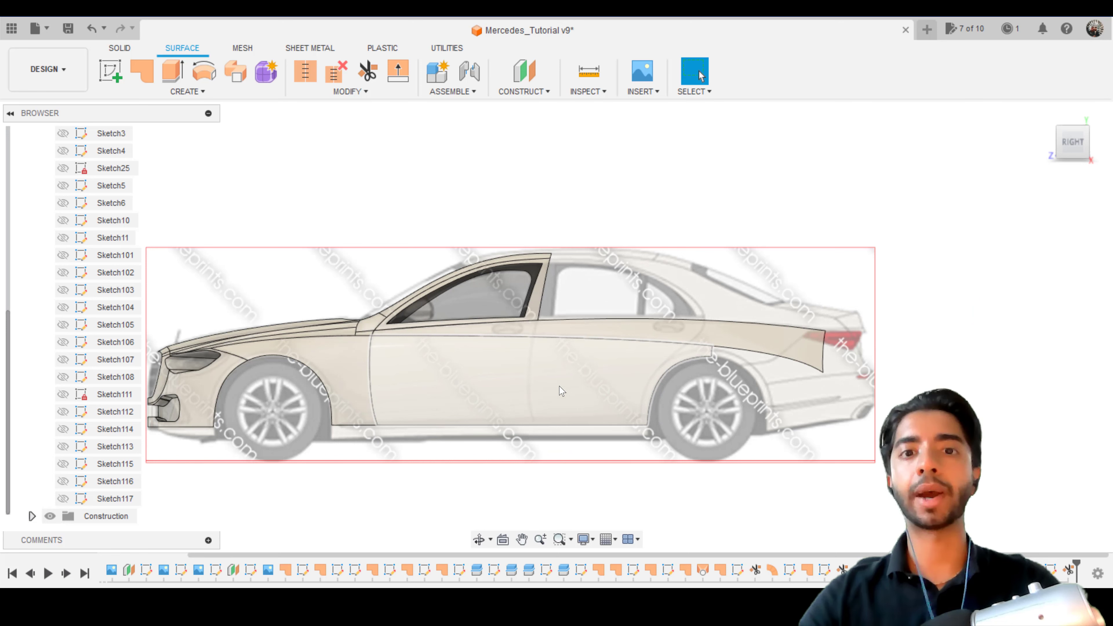
scroll(754, 393, "up", 4)
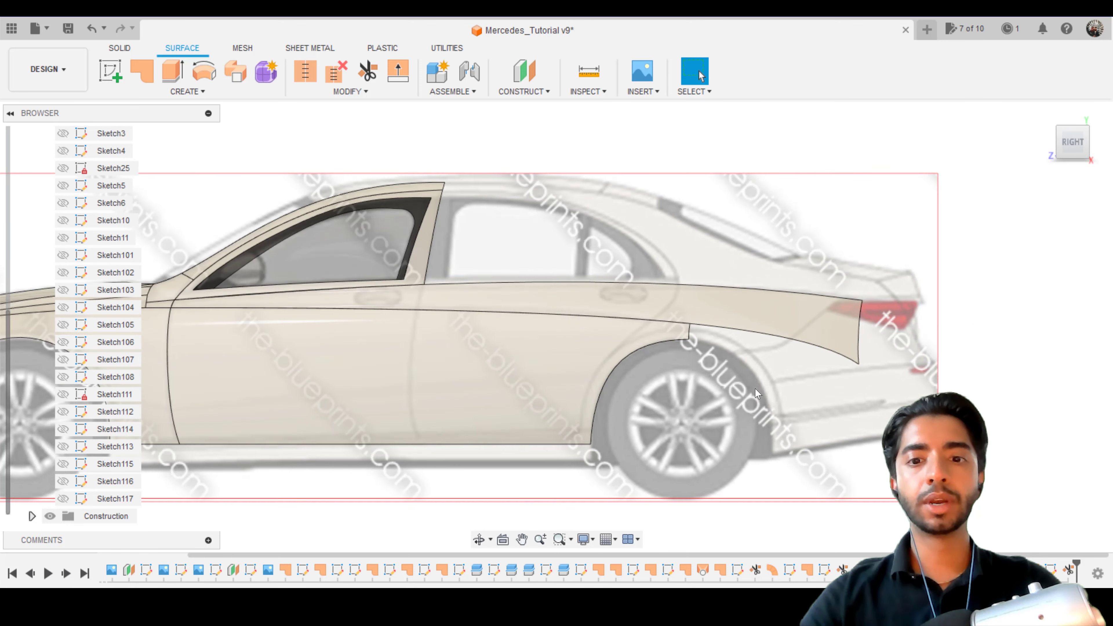
scroll(755, 392, "down", 2)
scroll(754, 393, "up", 1)
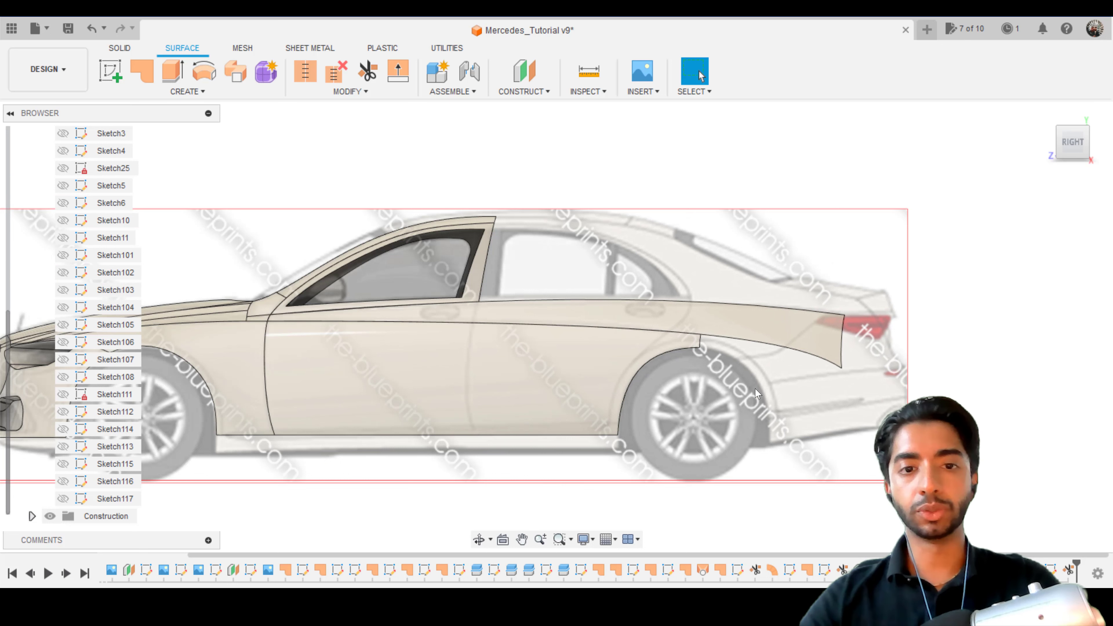
middle_click_drag(760, 407, 766, 401)
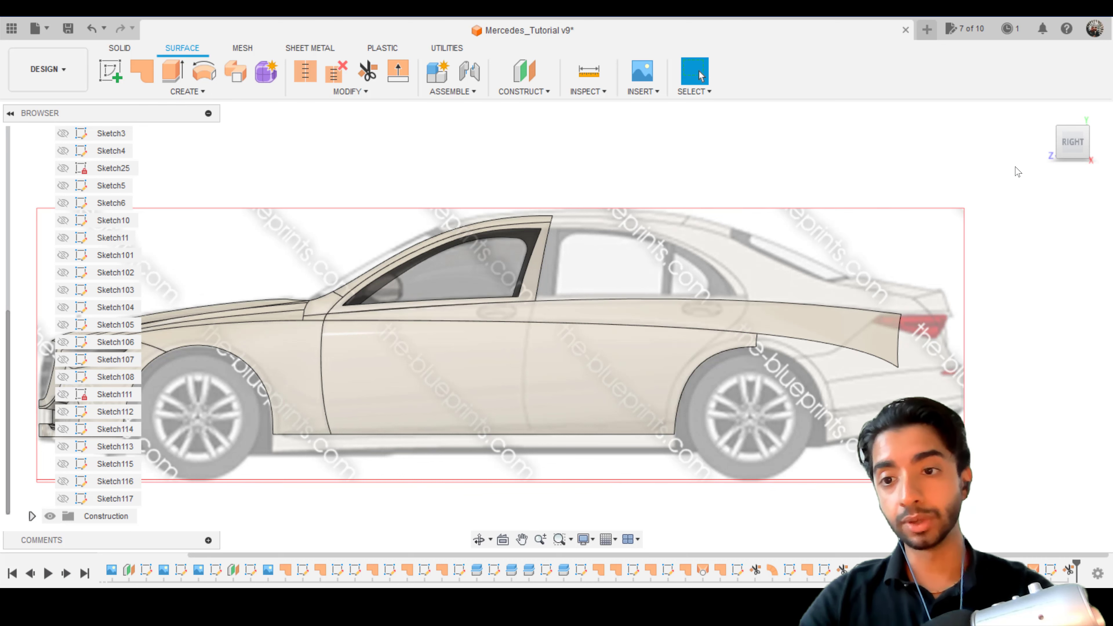
left_click(1072, 125)
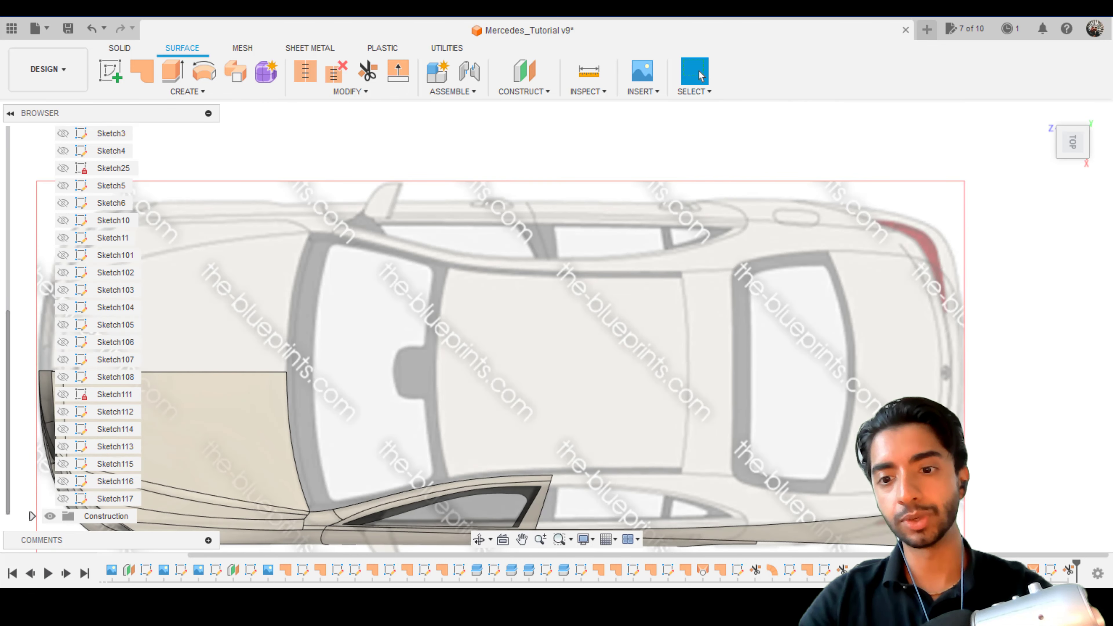
left_click(1071, 159)
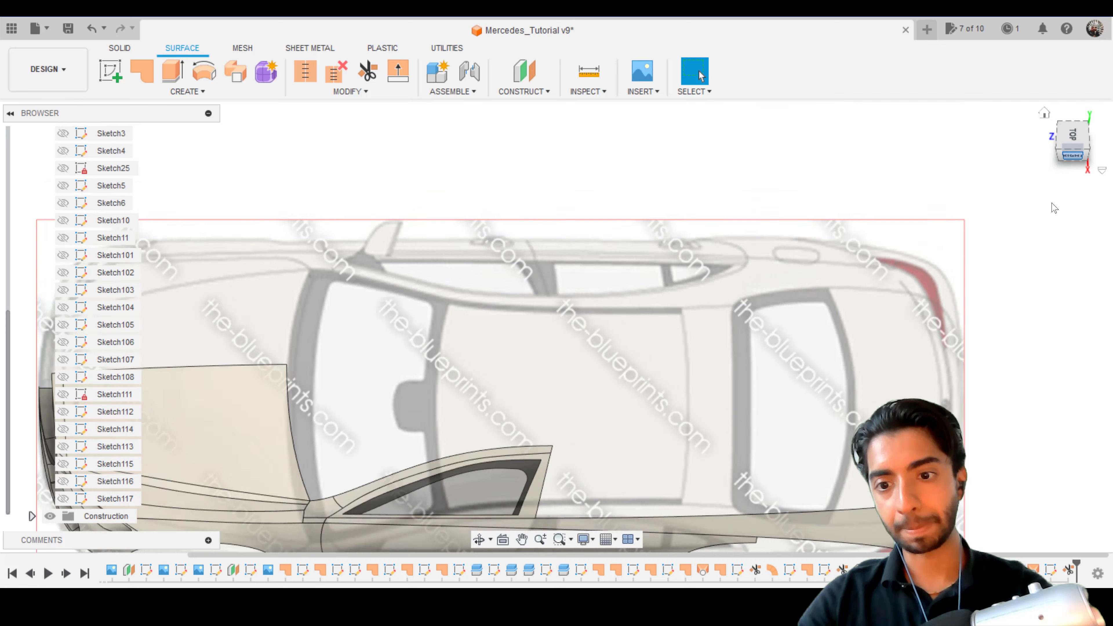
scroll(889, 368, "up", 2)
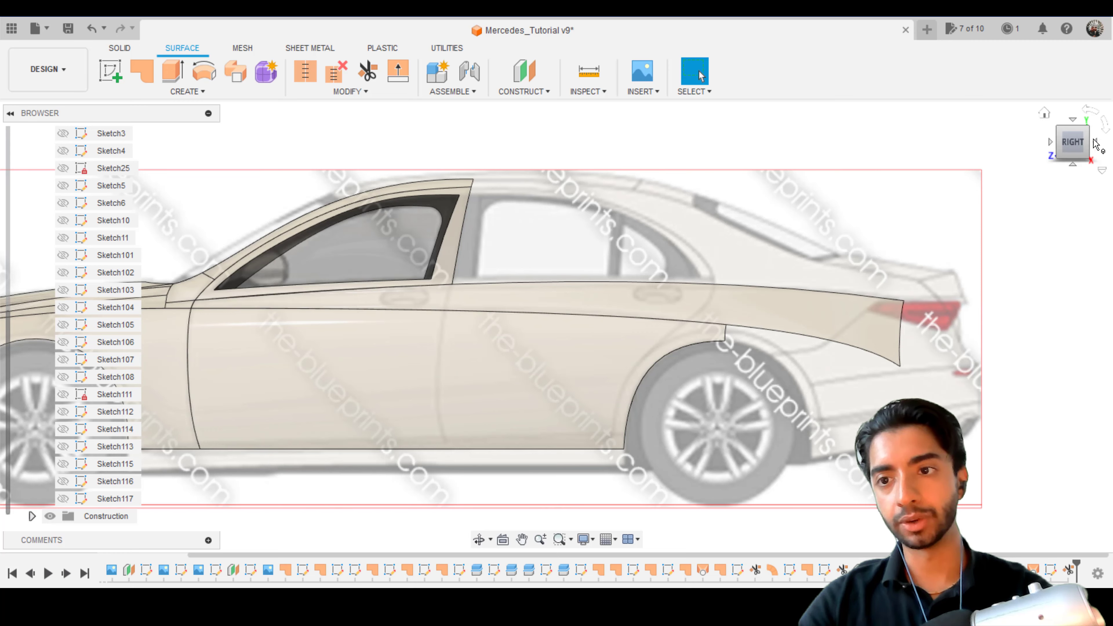
left_click(1096, 147)
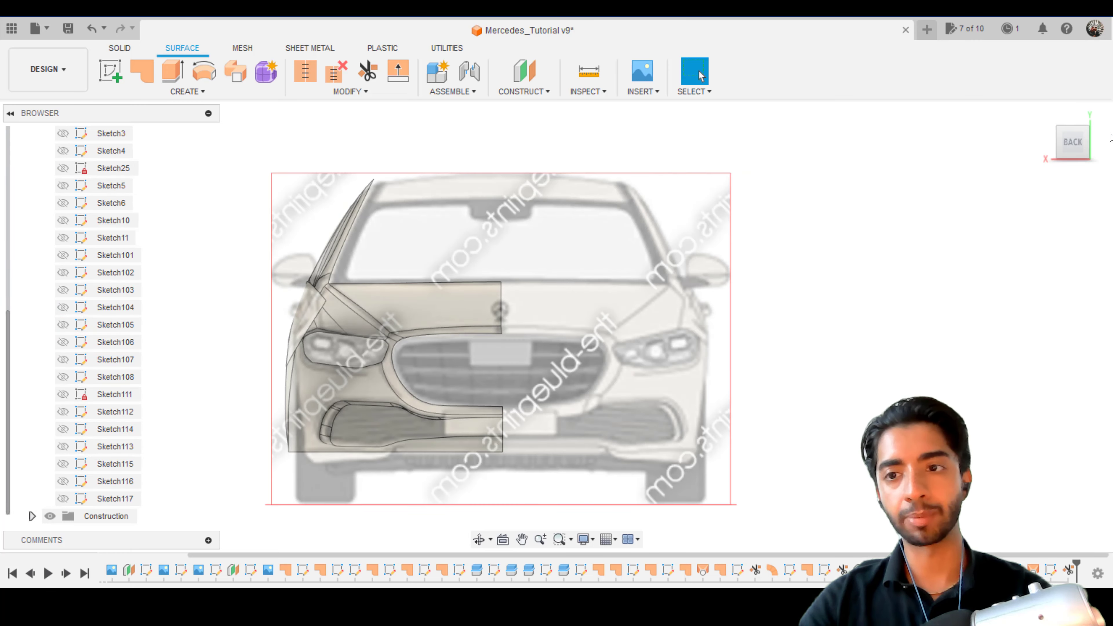
left_click(1051, 142)
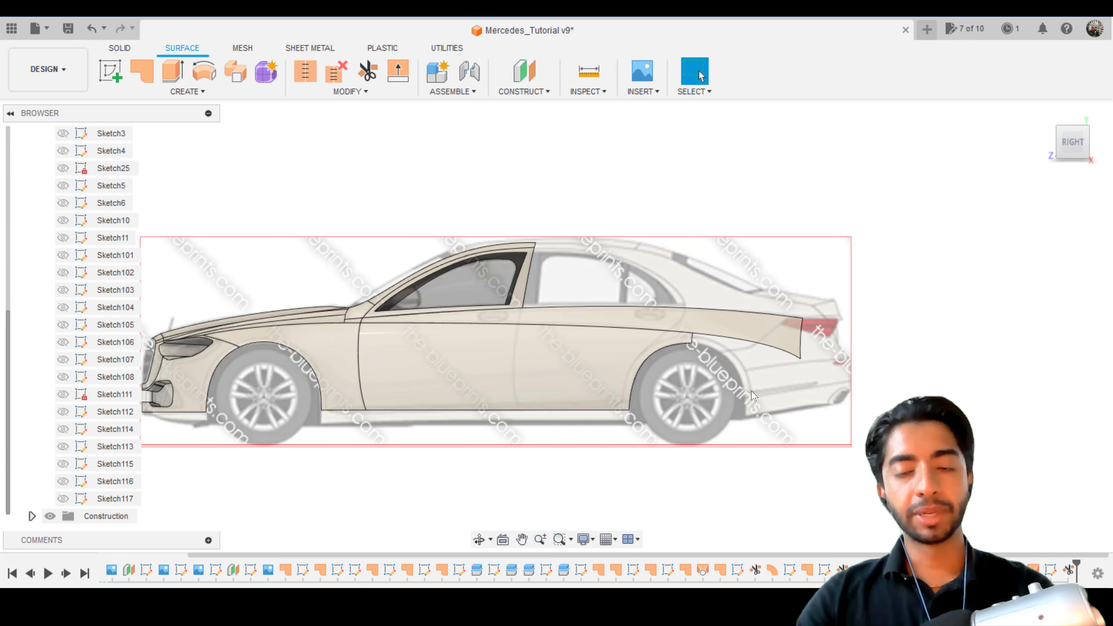